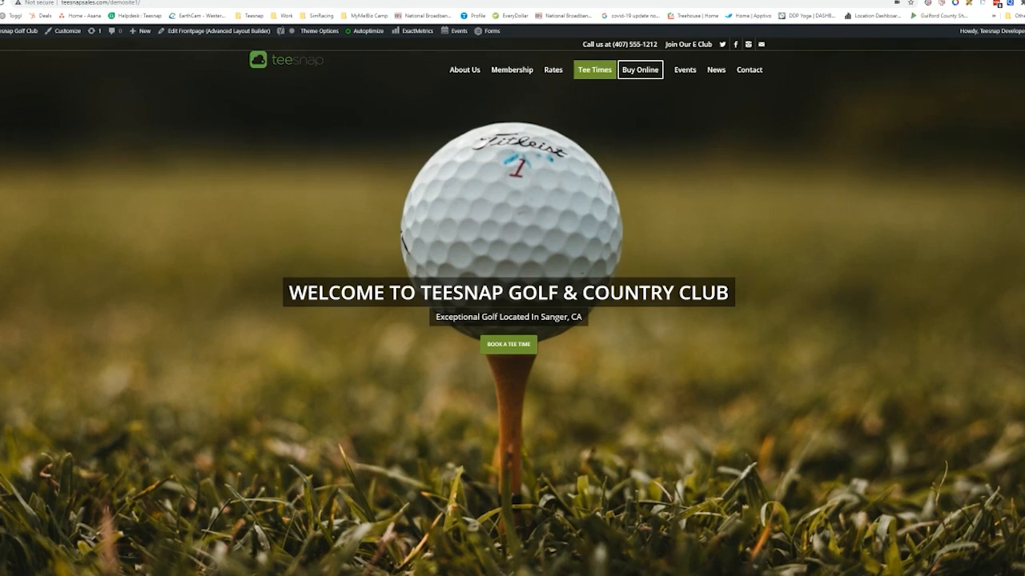
- Switch to the WordPress dashboard and look at the Pages and Posts sections of the admin menu
click(34, 7)
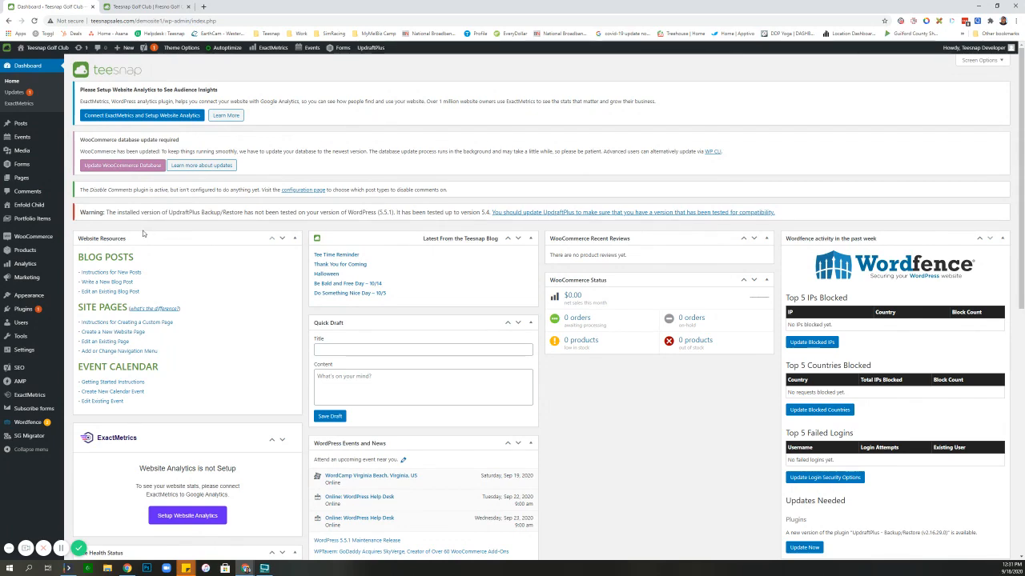
mouse_move(22, 180)
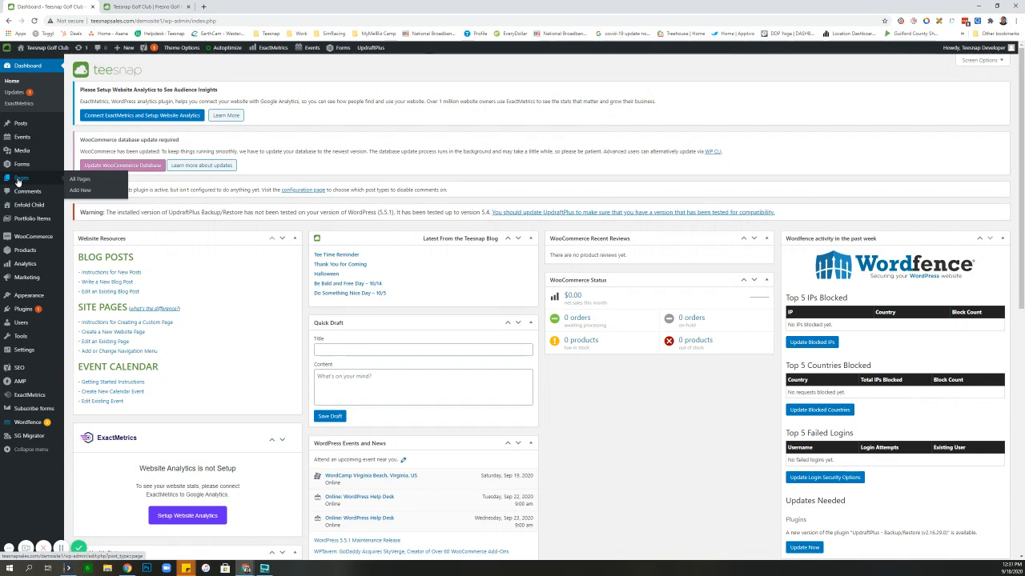
mouse_move(30, 125)
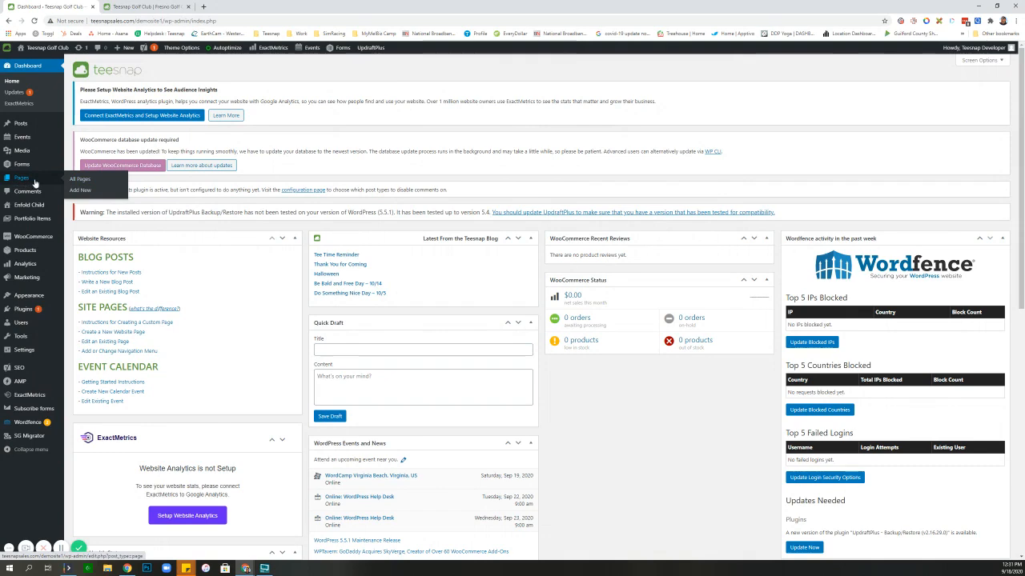
- View the Rates page on the live golf club site and return to the home page
click(147, 7)
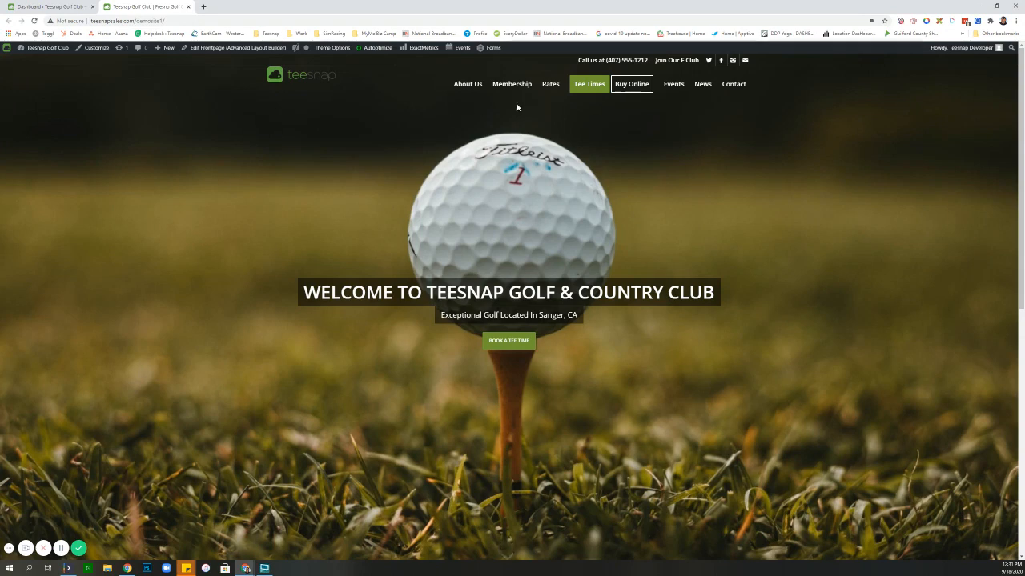
click(554, 85)
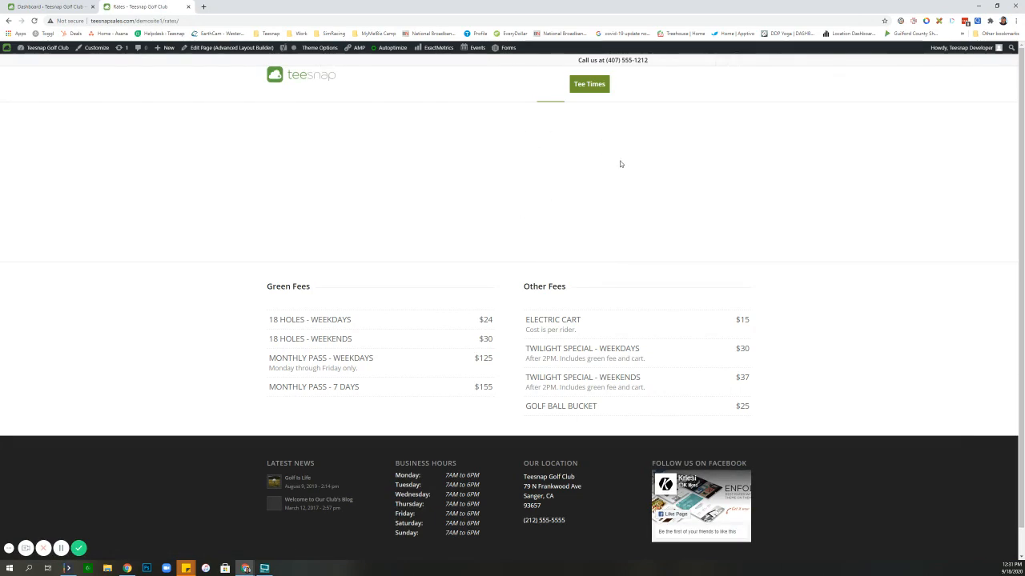
scroll(440, 142, down, 1)
scroll(441, 149, up, 1)
click(270, 79)
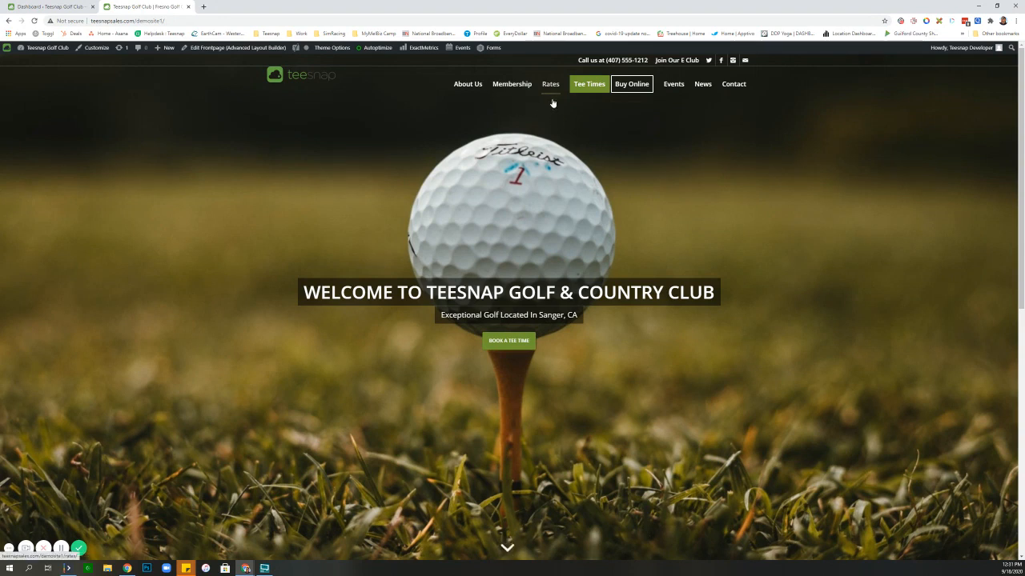
- Look at the dashboard's Events section and open the second Events page link on the live site
click(52, 6)
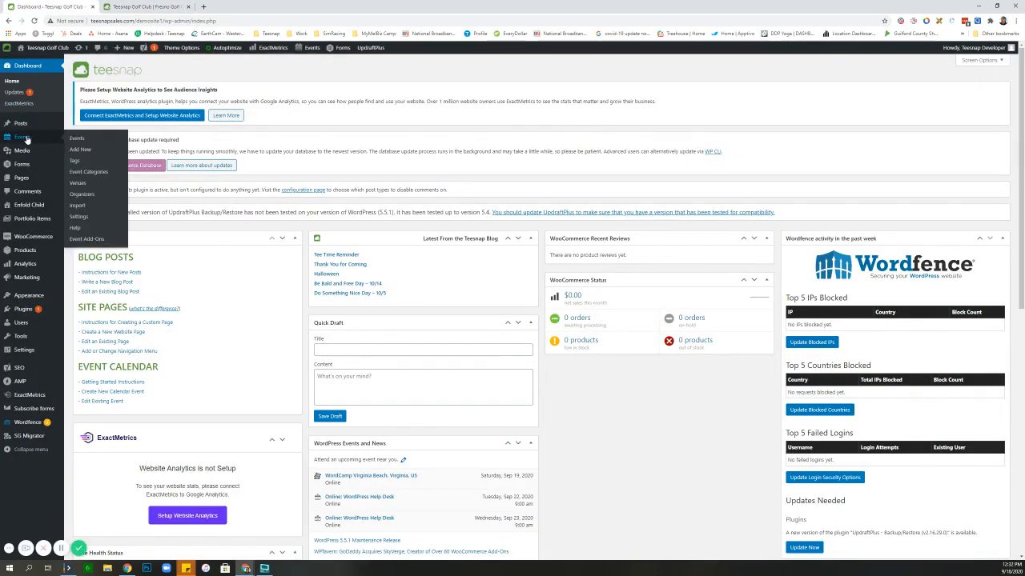
click(146, 7)
mouse_move(677, 85)
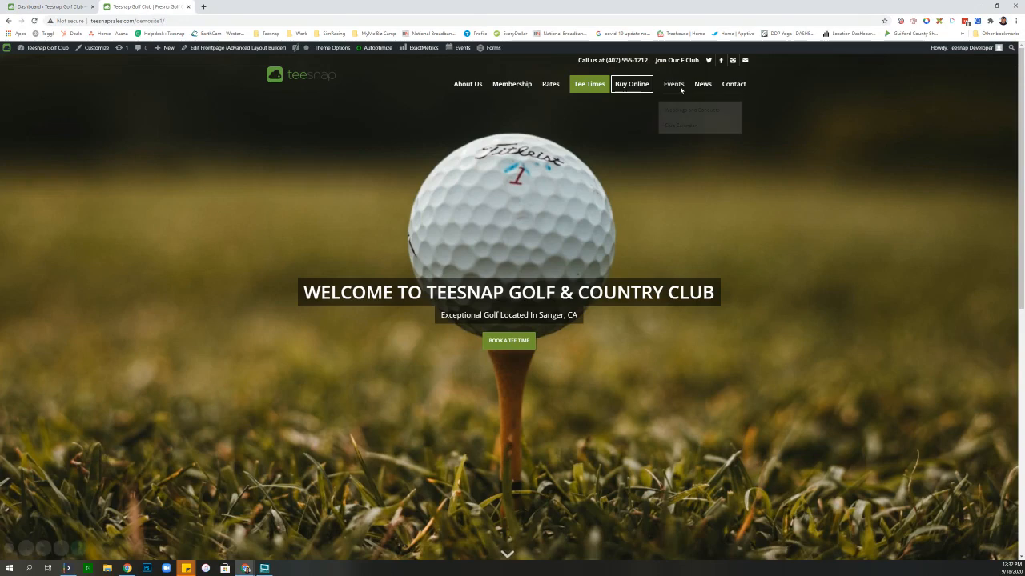
click(680, 128)
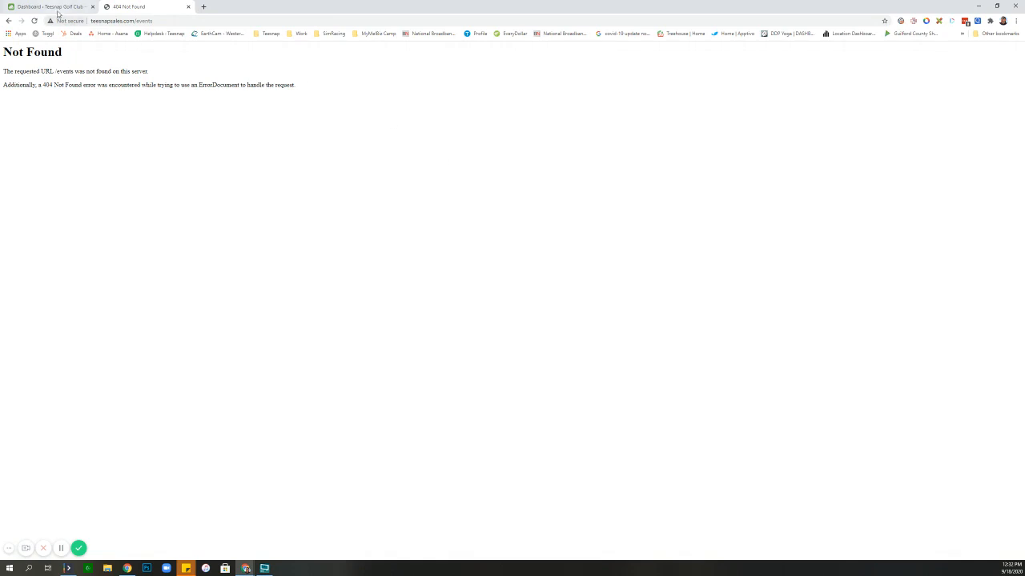
- Look at the dashboard's Posts section and return the live site to its home page
click(57, 8)
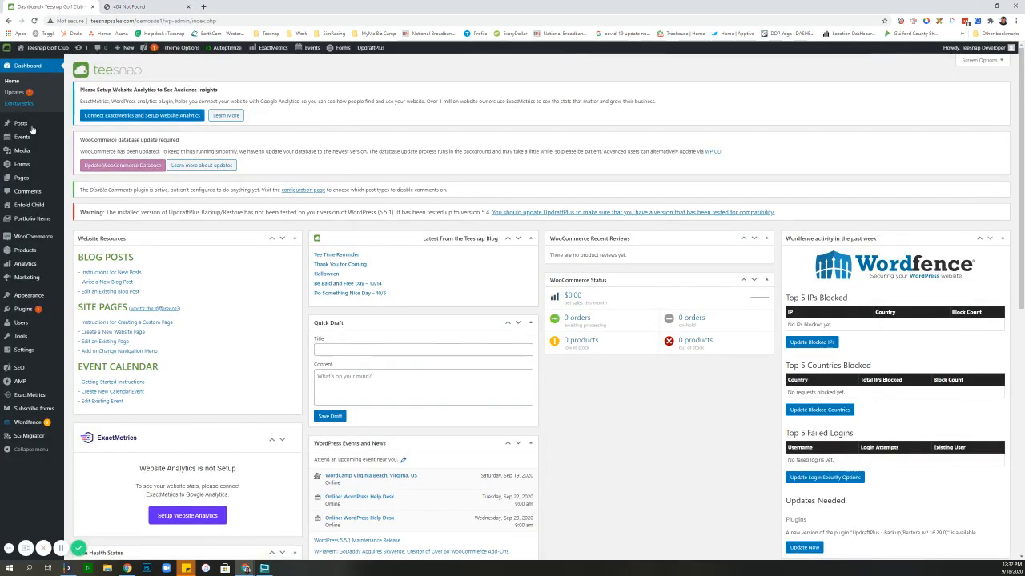
mouse_move(25, 124)
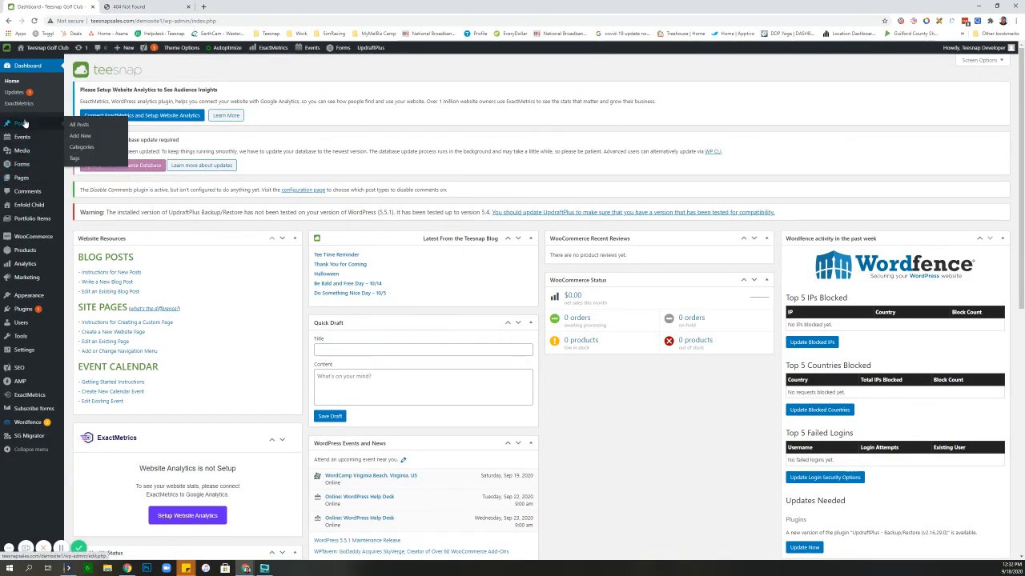
click(144, 8)
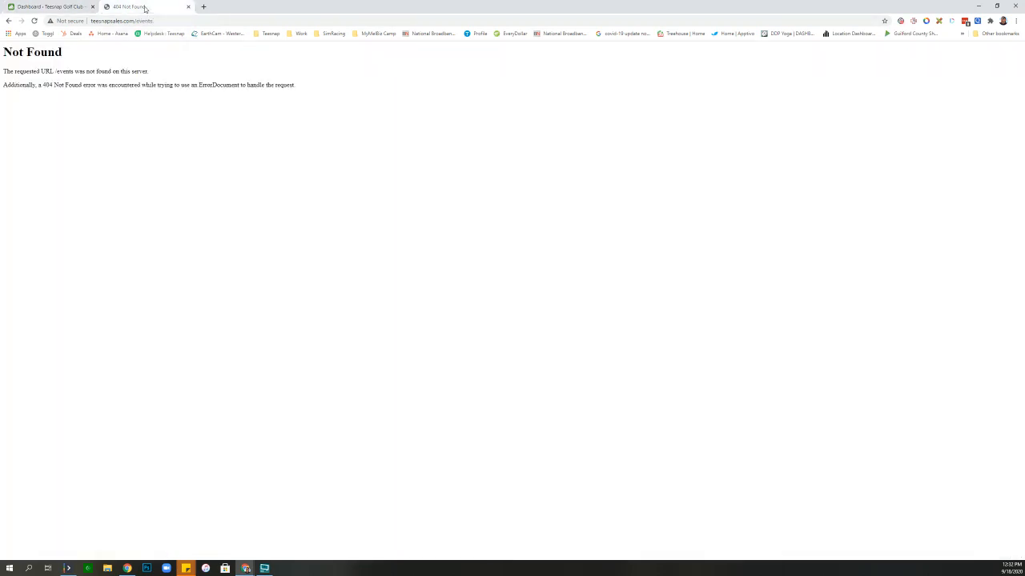
click(9, 20)
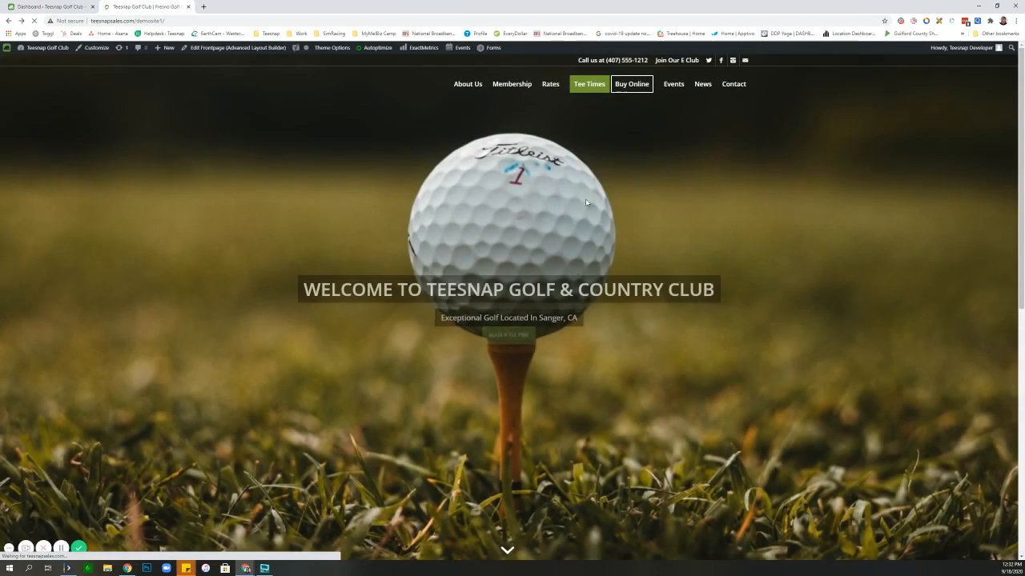
- View the live site's News page with the Golf Is Life post, check the dashboard and return to the site's home page
click(703, 85)
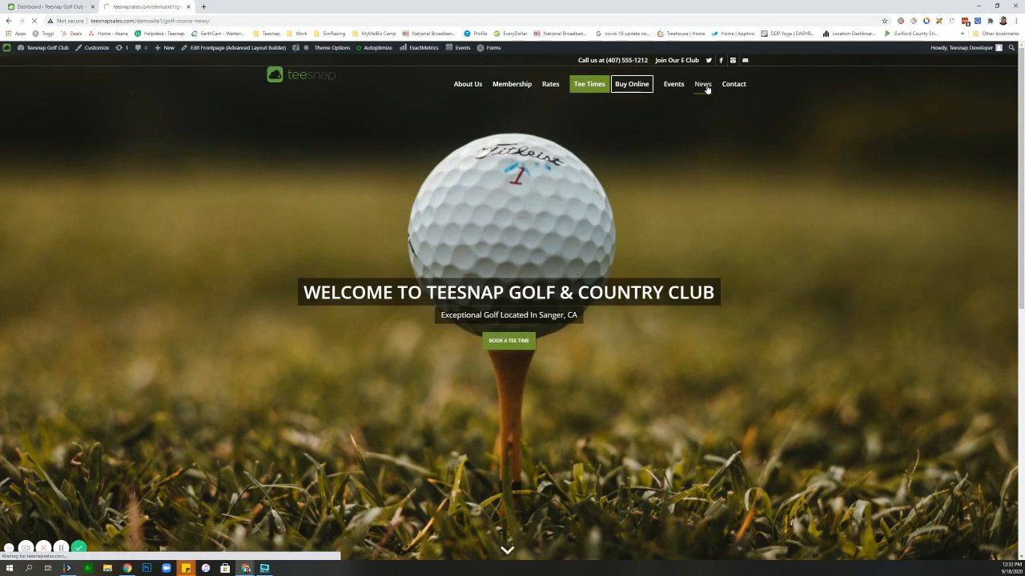
scroll(488, 295, down, 3)
scroll(490, 294, down, 4)
scroll(490, 290, up, 5)
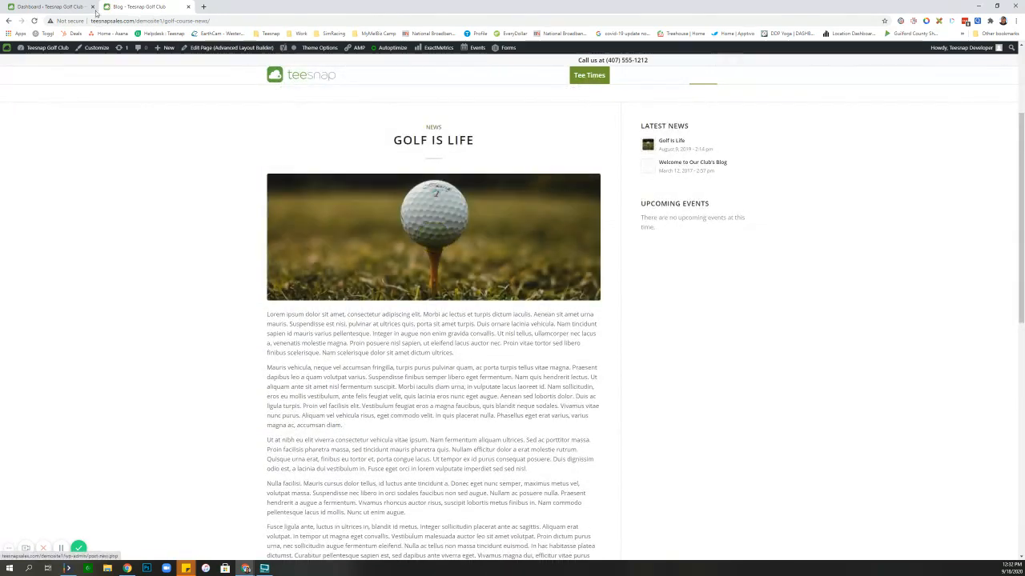
click(52, 8)
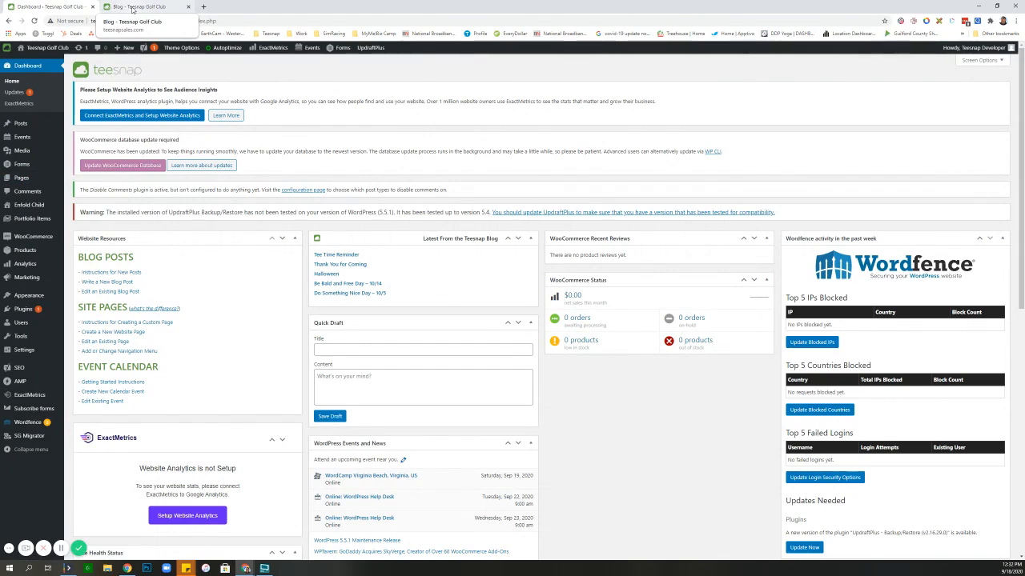
click(133, 8)
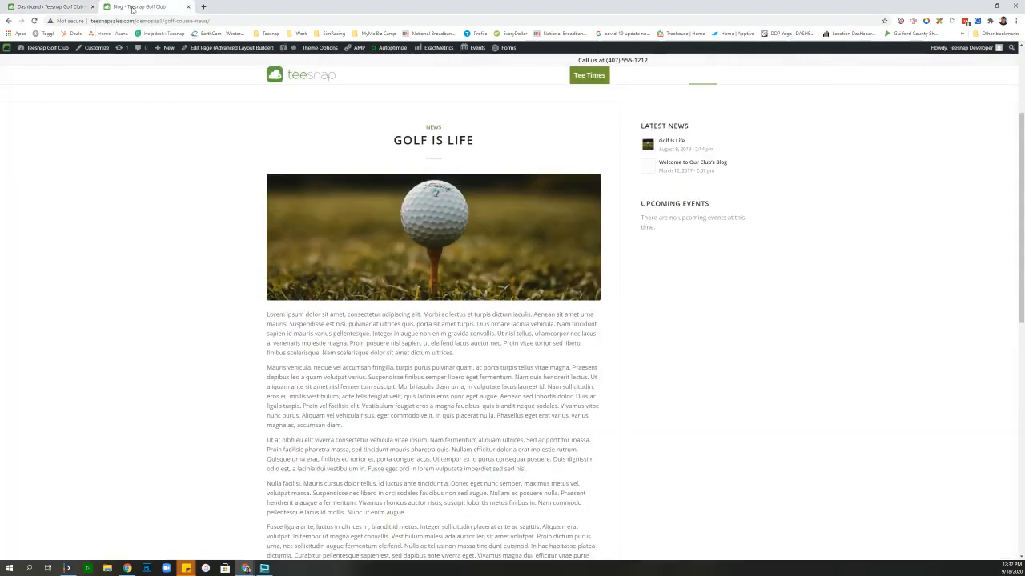
click(274, 76)
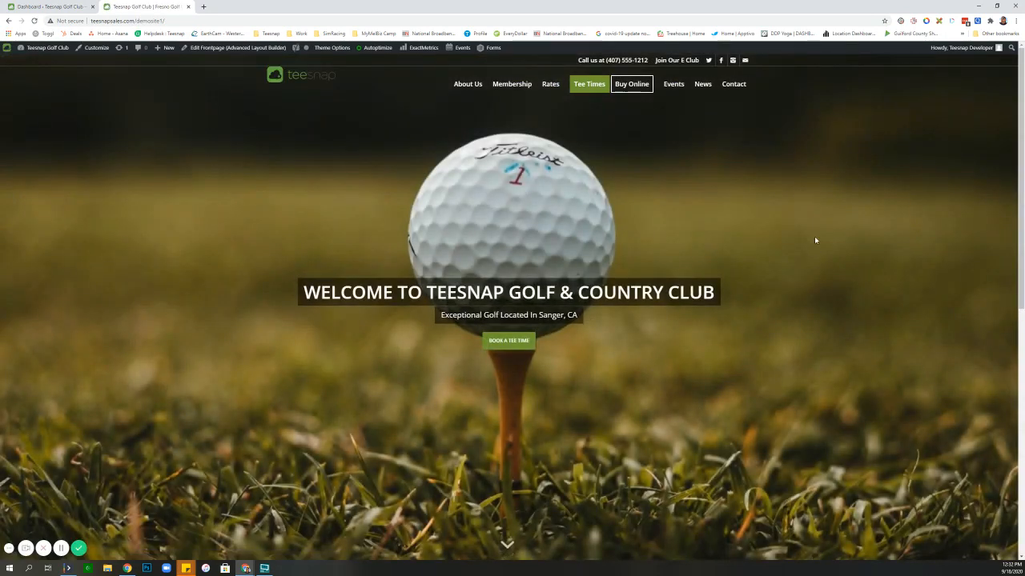
- Examine the live home page's layout from the welcome banner through the E-Club section to the footer
scroll(719, 296, down, 5)
scroll(720, 295, up, 5)
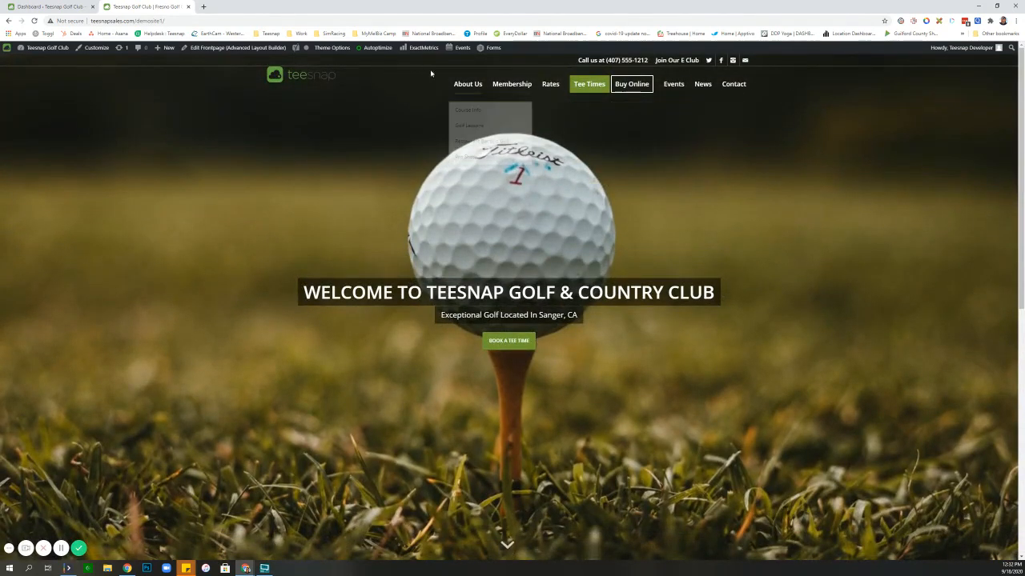
scroll(814, 208, down, 5)
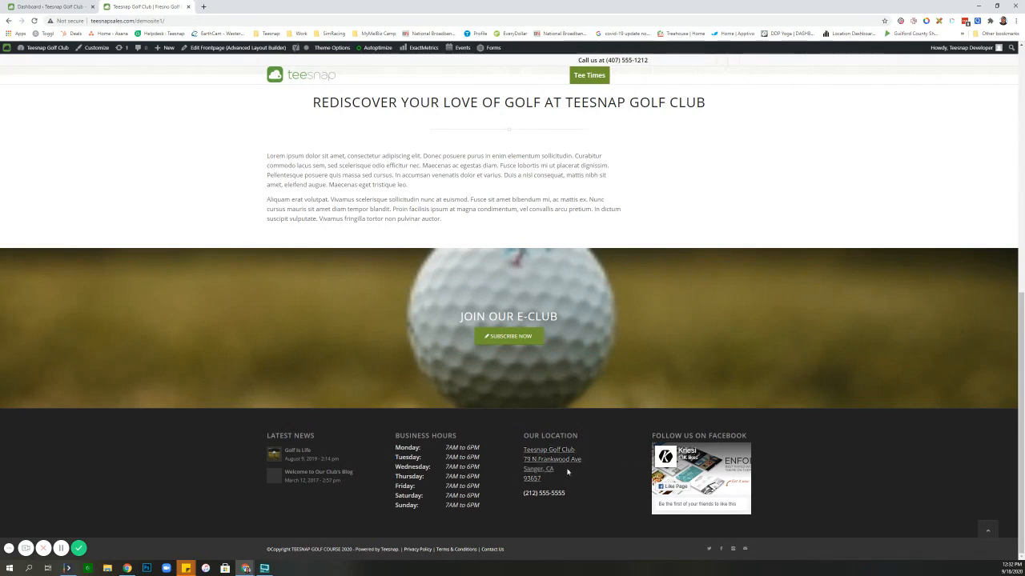
scroll(595, 463, up, 10)
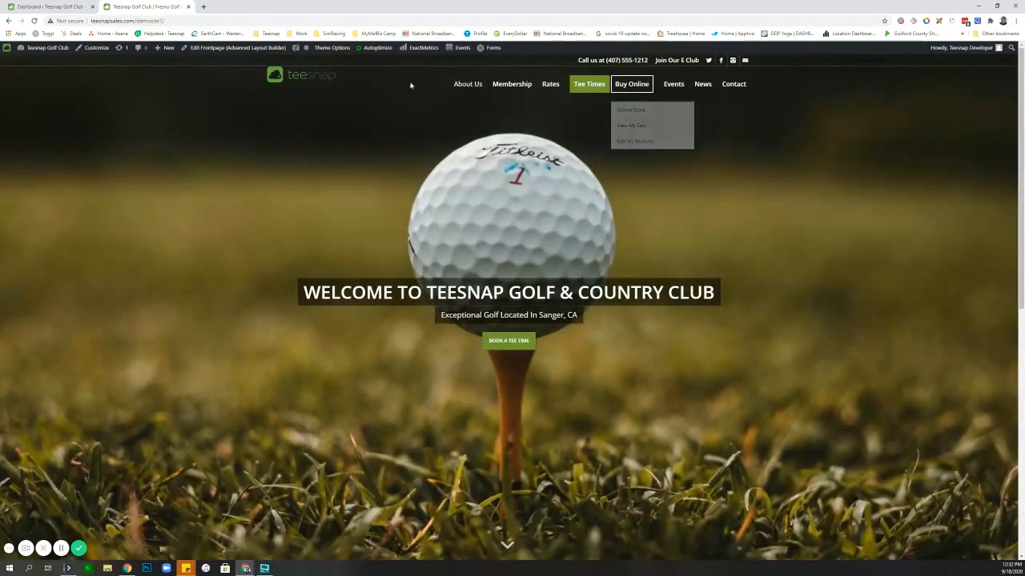
scroll(686, 213, down, 8)
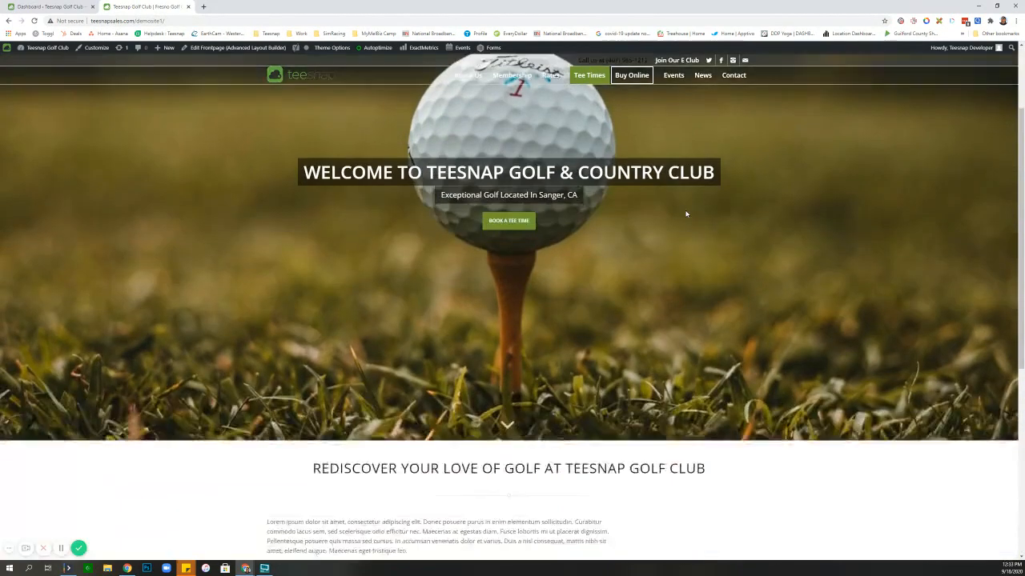
scroll(682, 291, up, 2)
scroll(683, 294, up, 5)
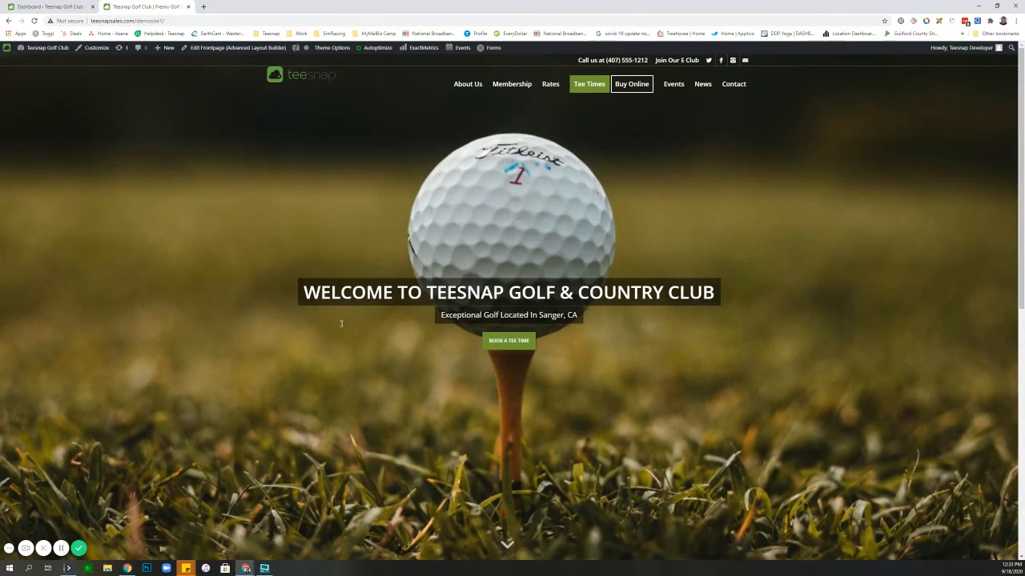
scroll(293, 233, down, 5)
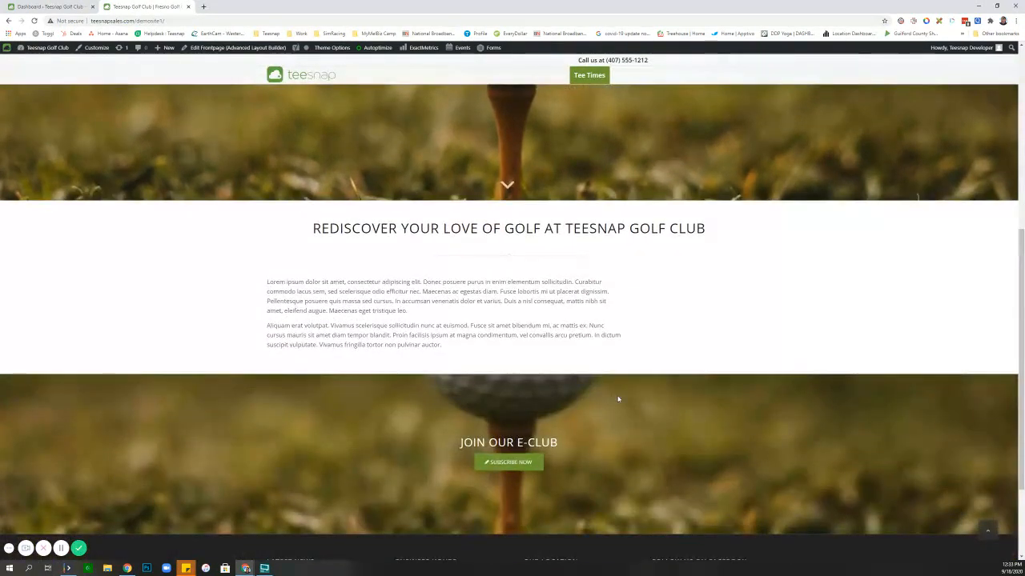
scroll(617, 399, up, 2)
scroll(458, 186, up, 2)
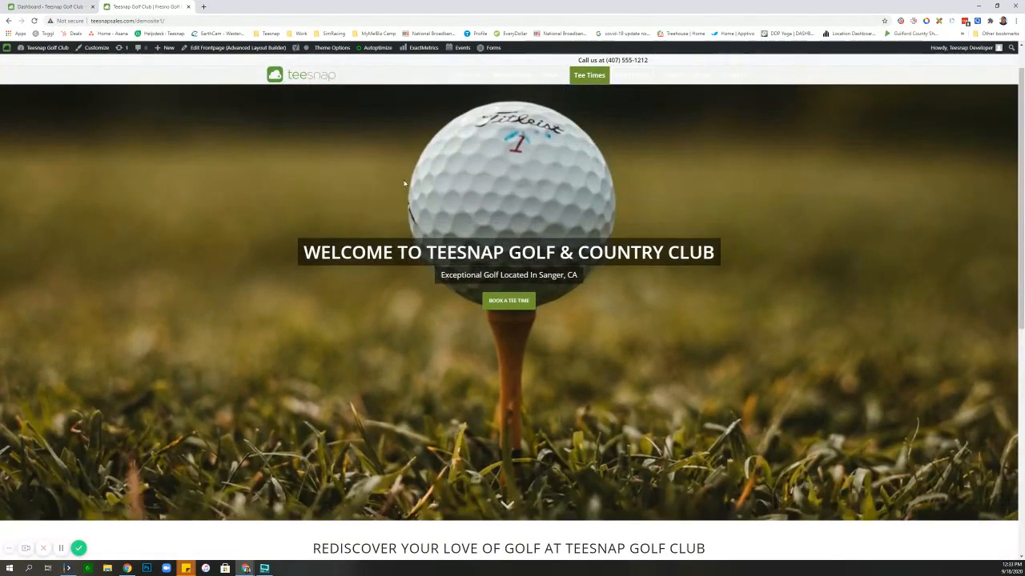
scroll(552, 362, down, 5)
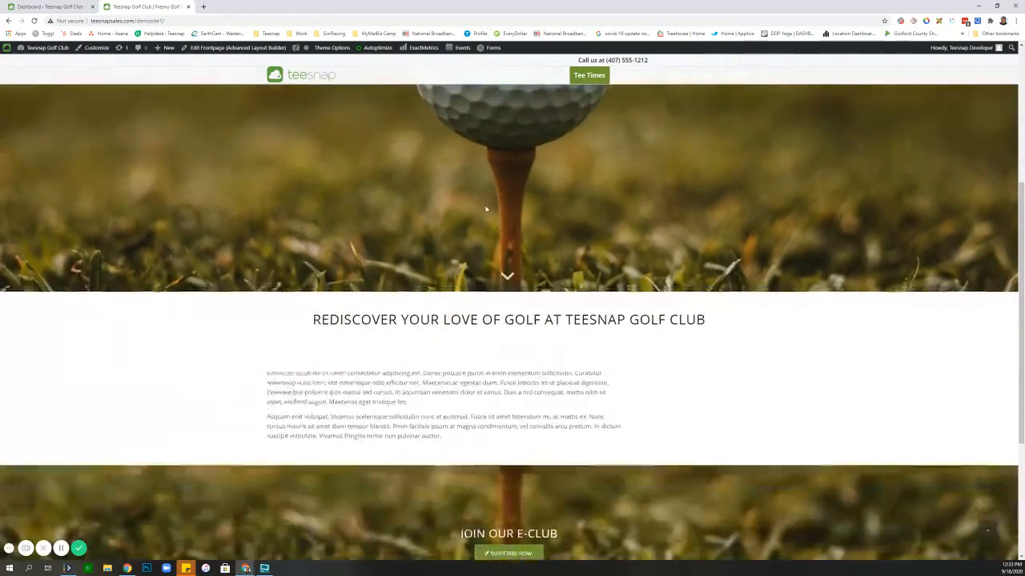
scroll(652, 407, up, 5)
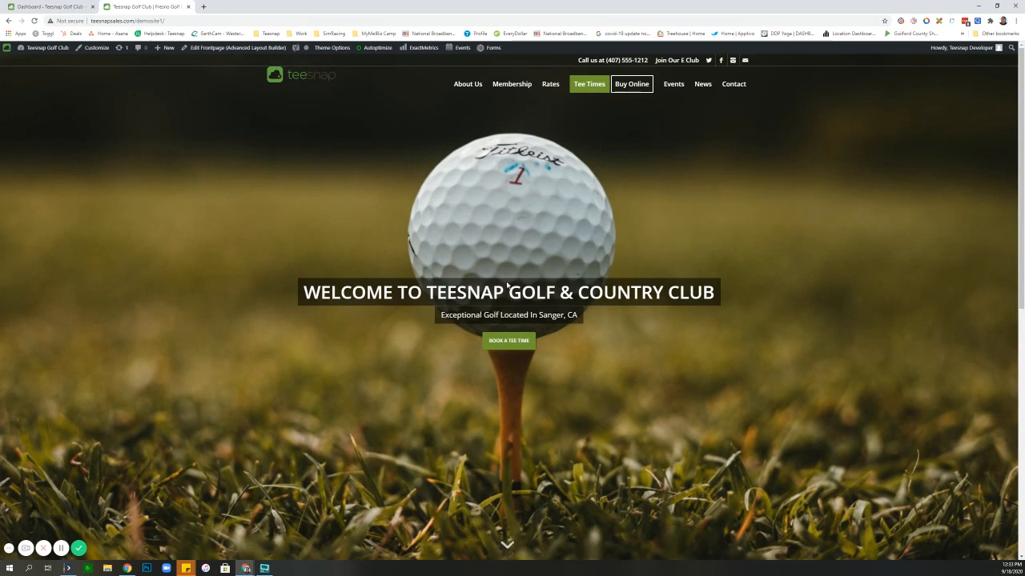
- Select the banner's welcome heading and its location tagline, and view the text section below the banner
drag(305, 289, 692, 296)
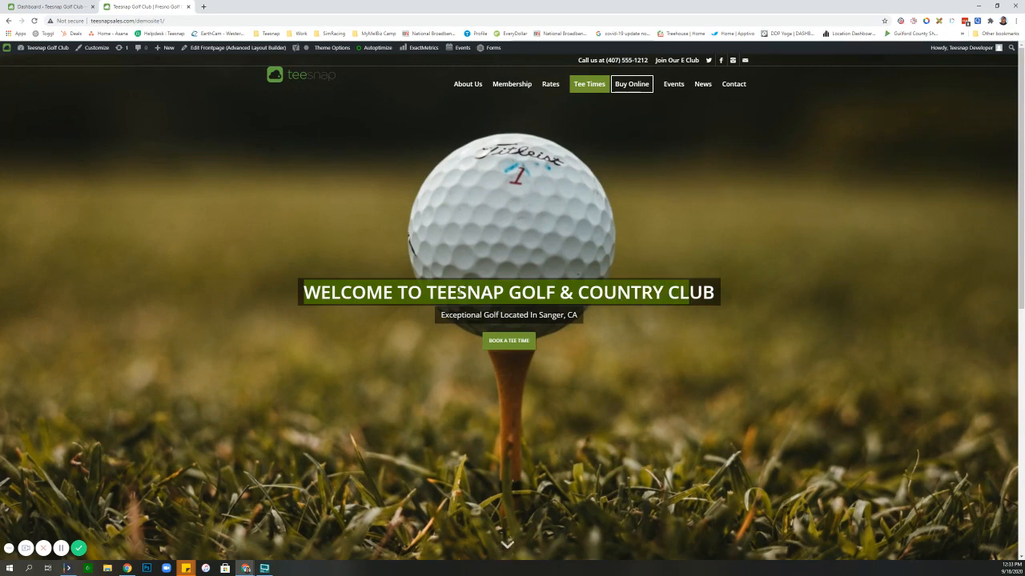
drag(436, 312, 569, 318)
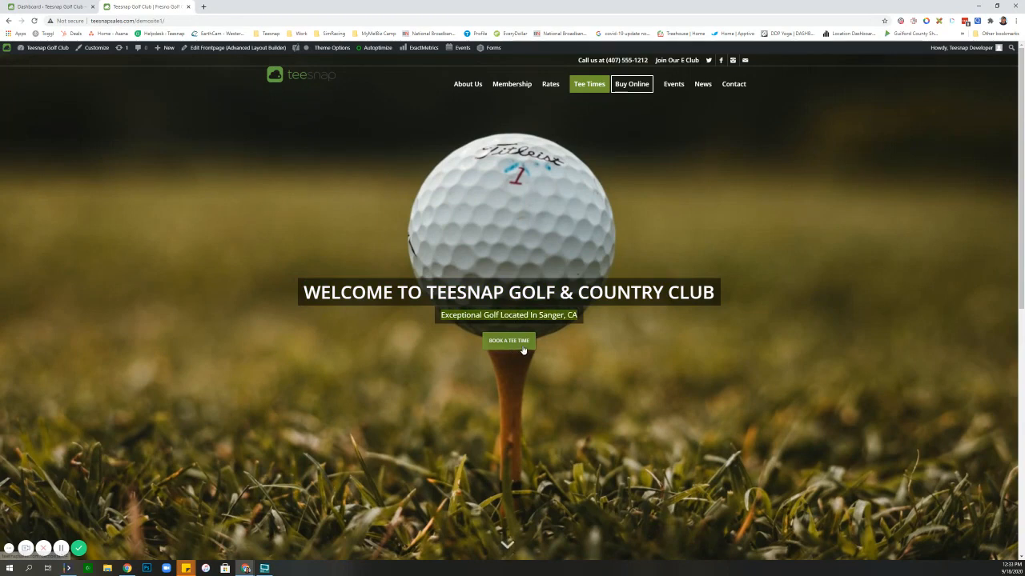
scroll(521, 353, down, 5)
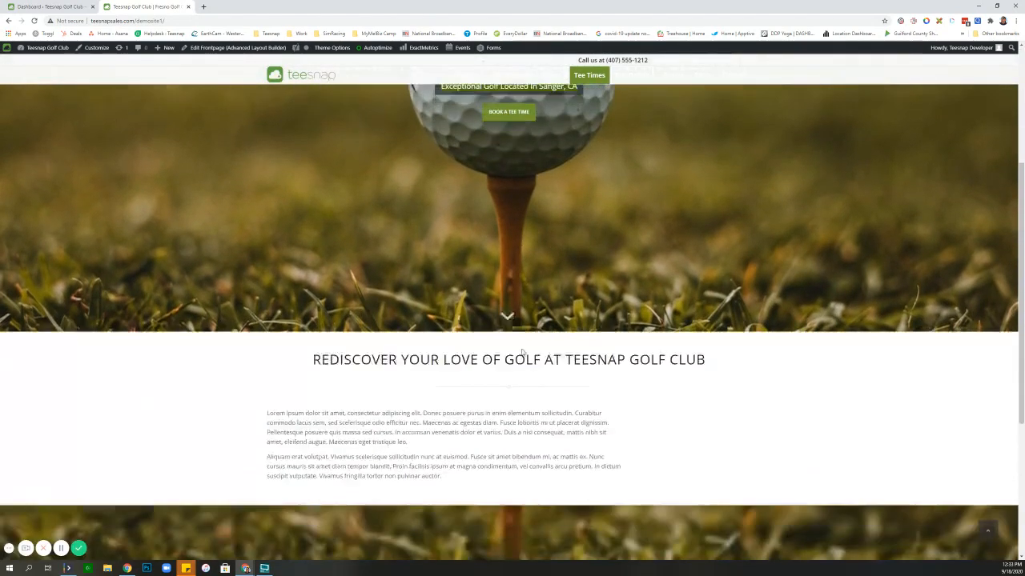
scroll(530, 373, up, 5)
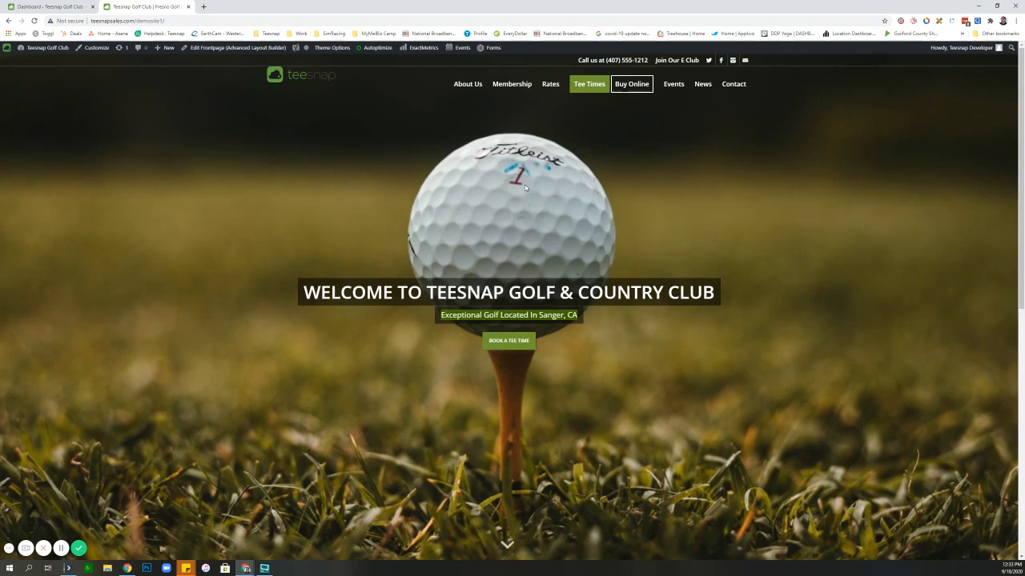
- Open the Home page from the dashboard's page list for editing and view its Avia Layout Builder content
click(34, 9)
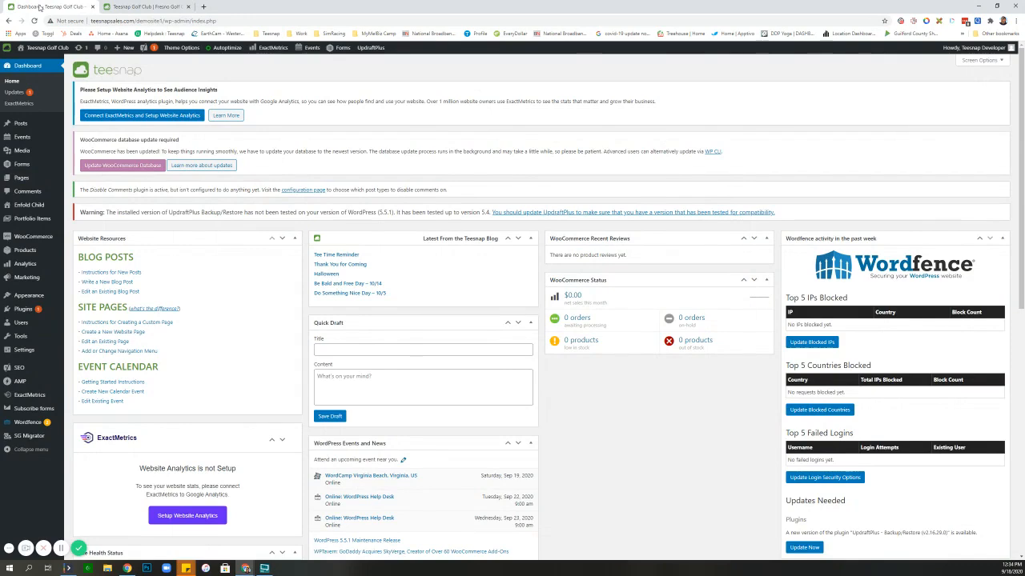
click(20, 178)
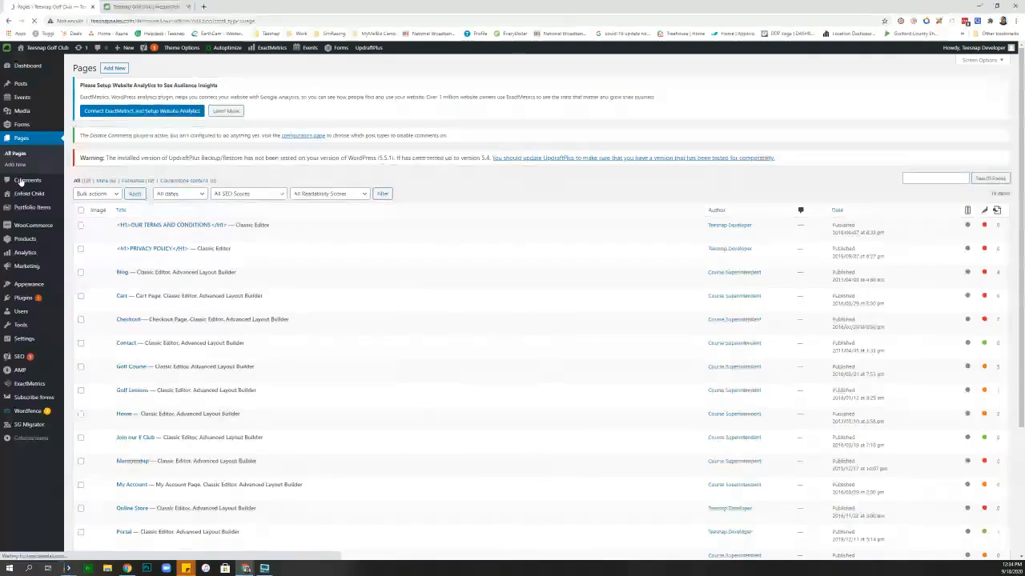
scroll(344, 269, down, 3)
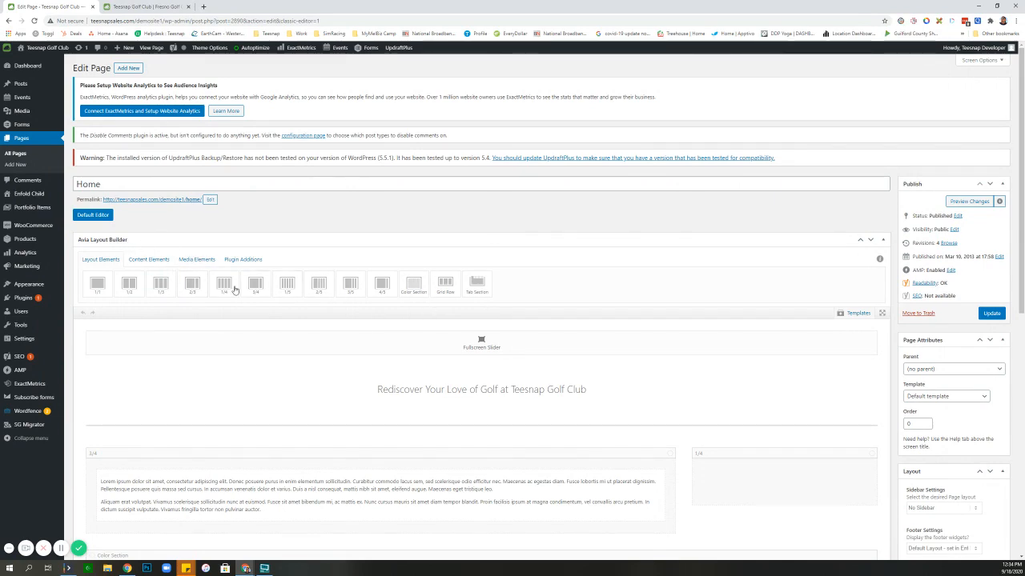
scroll(457, 371, down, 1)
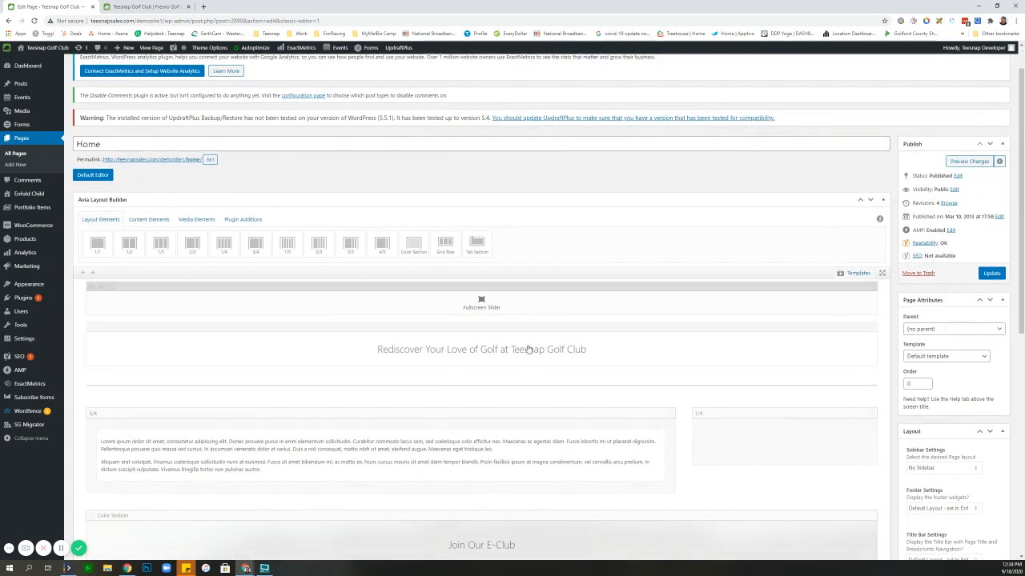
- Compare the Home page's Avia Layout Builder elements with the live home page's banner and its Rediscover Your Love of Golf heading
scroll(602, 345, down, 1)
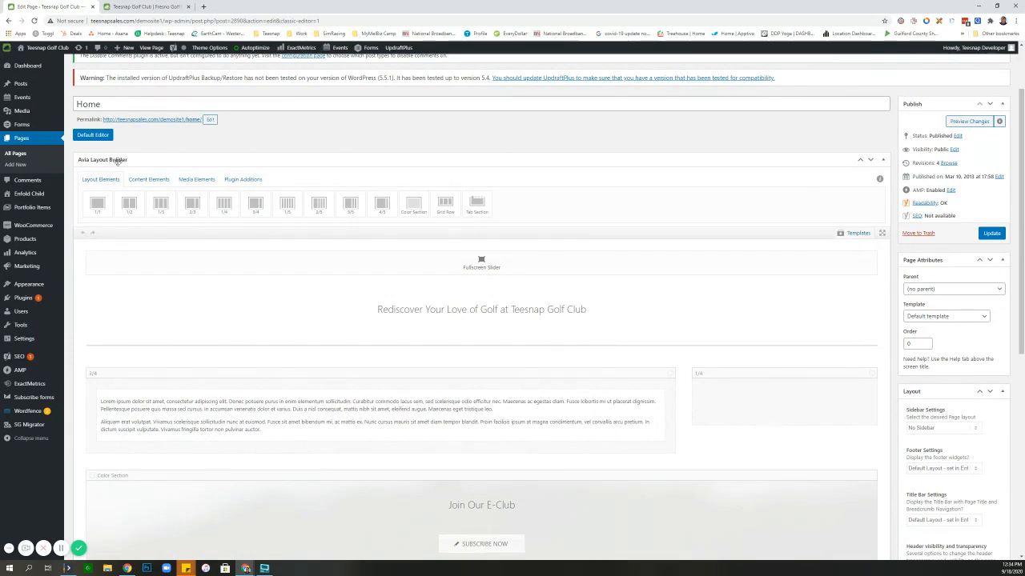
scroll(611, 336, down, 1)
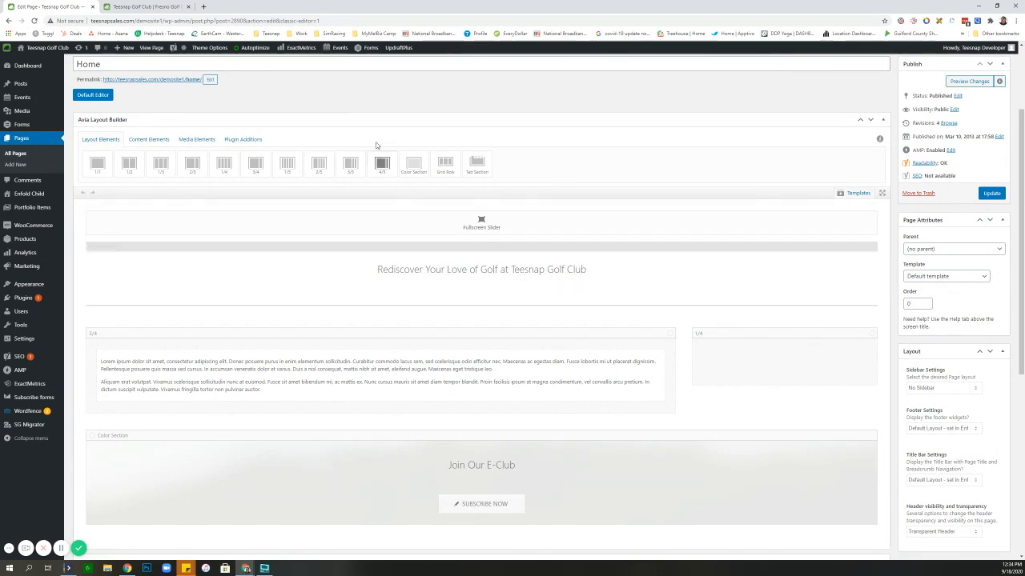
click(141, 7)
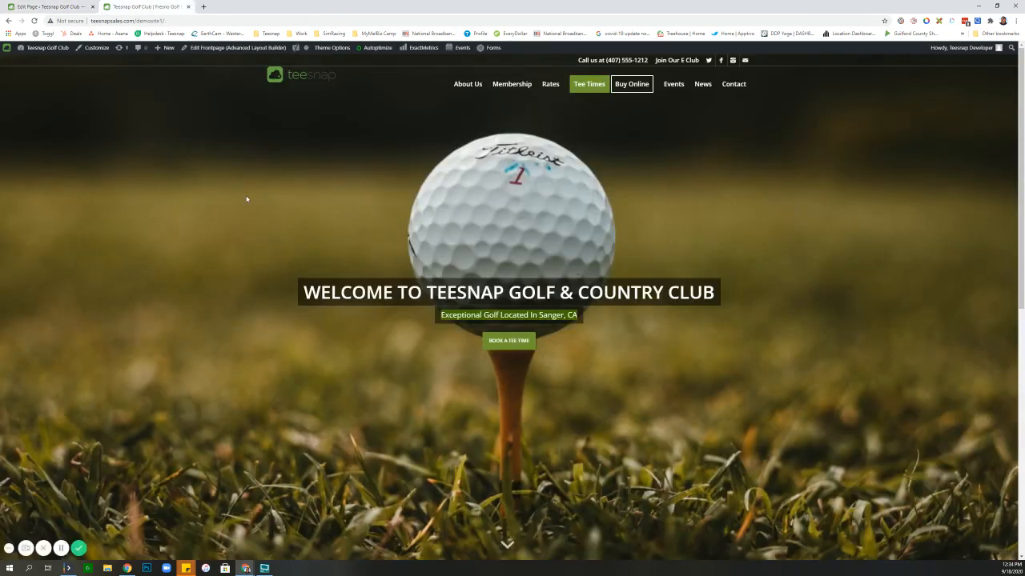
scroll(569, 275, down, 4)
drag(312, 308, 685, 322)
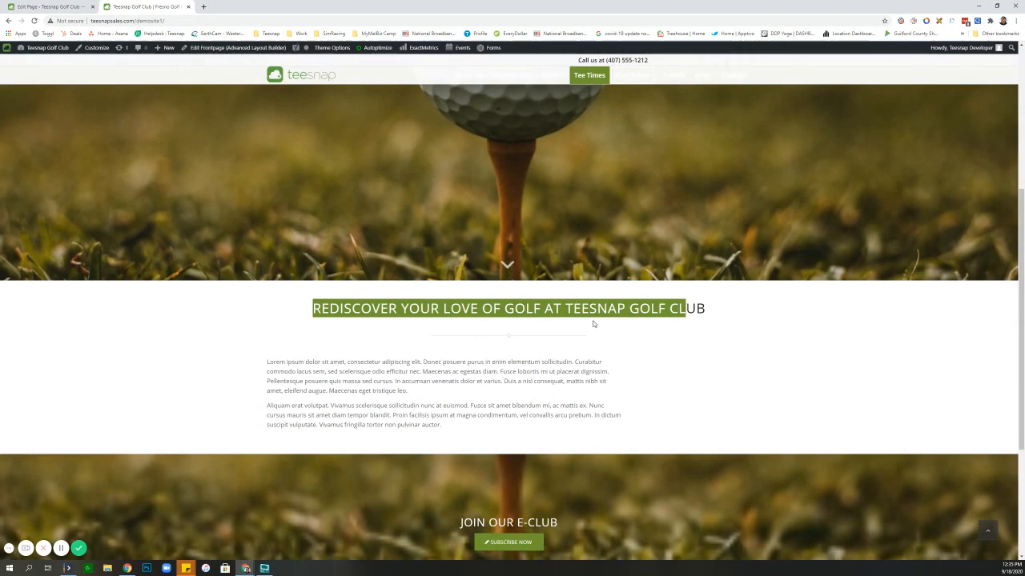
scroll(407, 270, up, 2)
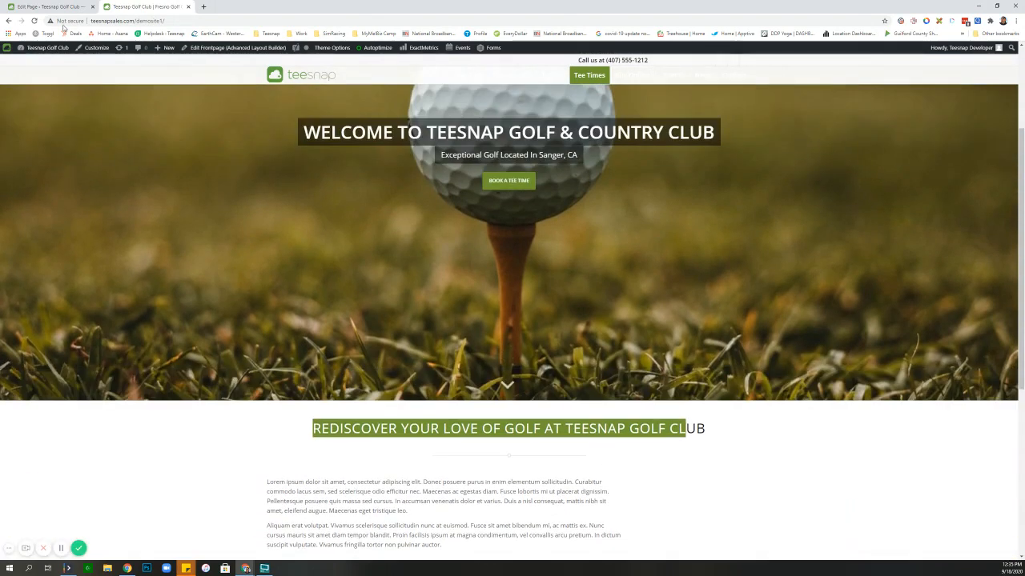
click(49, 6)
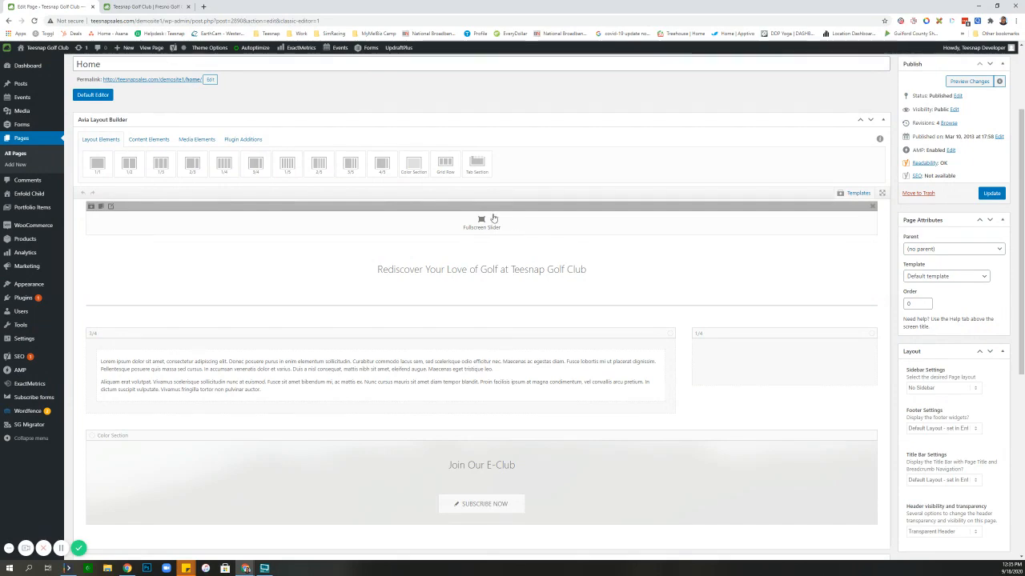
- Select the welcome heading in the live home page's banner, then return to the Home page editor
click(164, 9)
scroll(351, 148, up, 2)
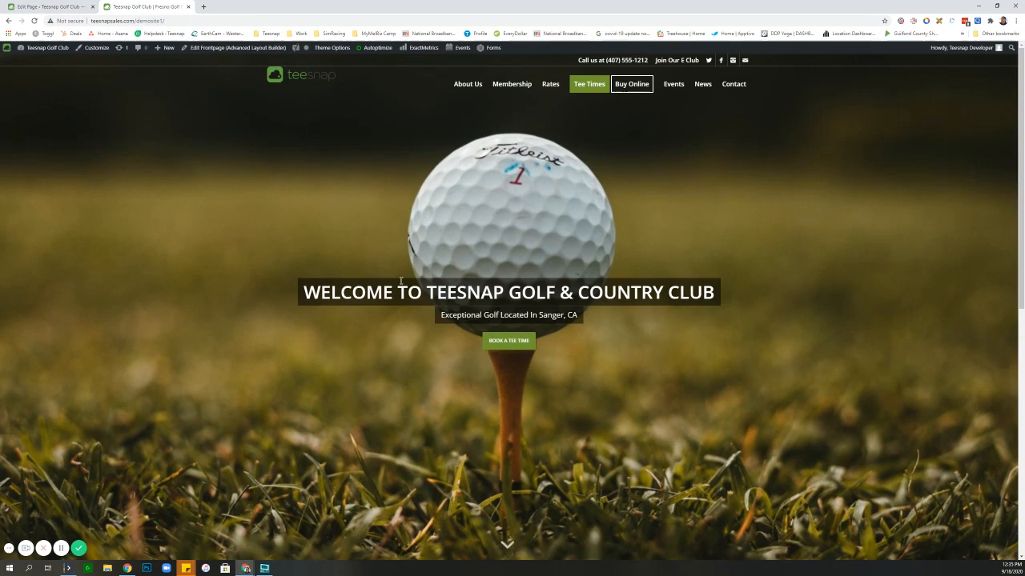
drag(303, 292, 718, 298)
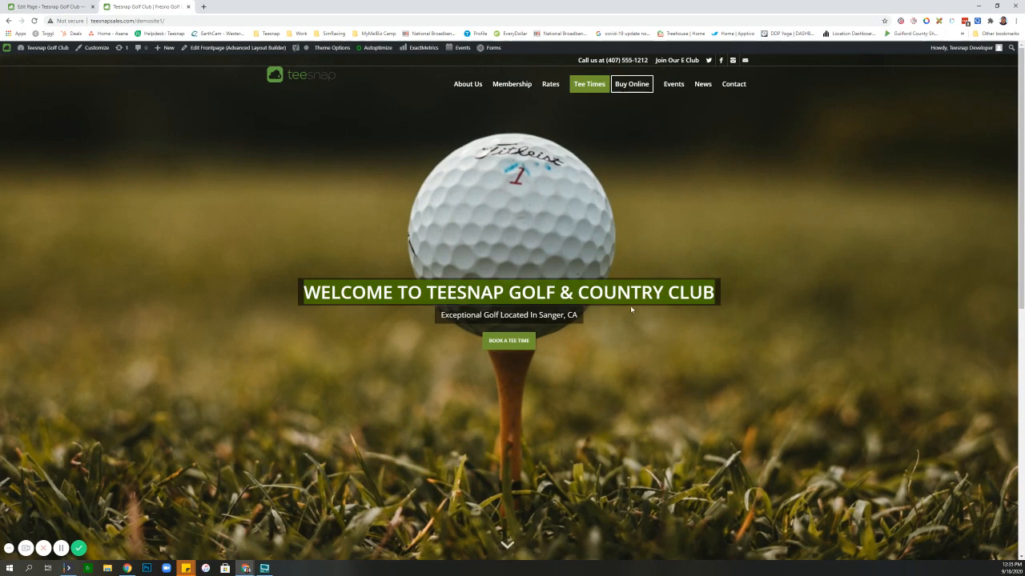
click(54, 6)
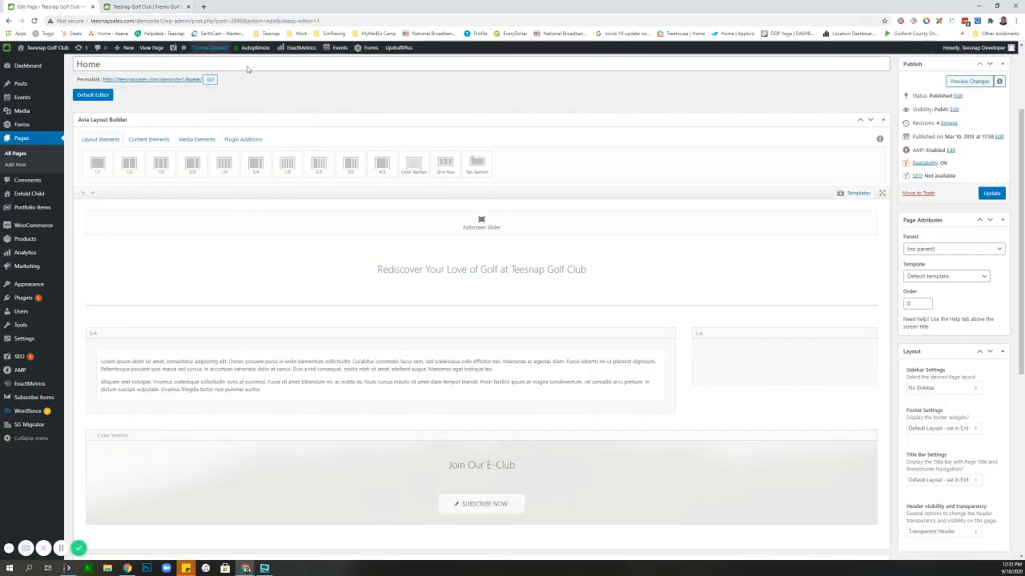
- Open the caption settings of the Fullscreen Slider's welcome slide and select its caption title and caption text
click(529, 225)
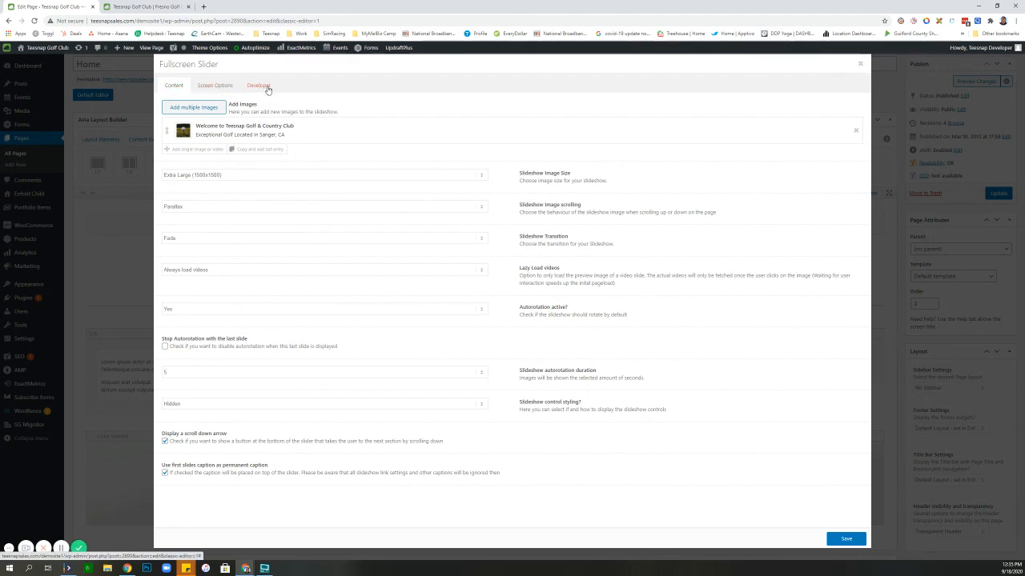
click(189, 135)
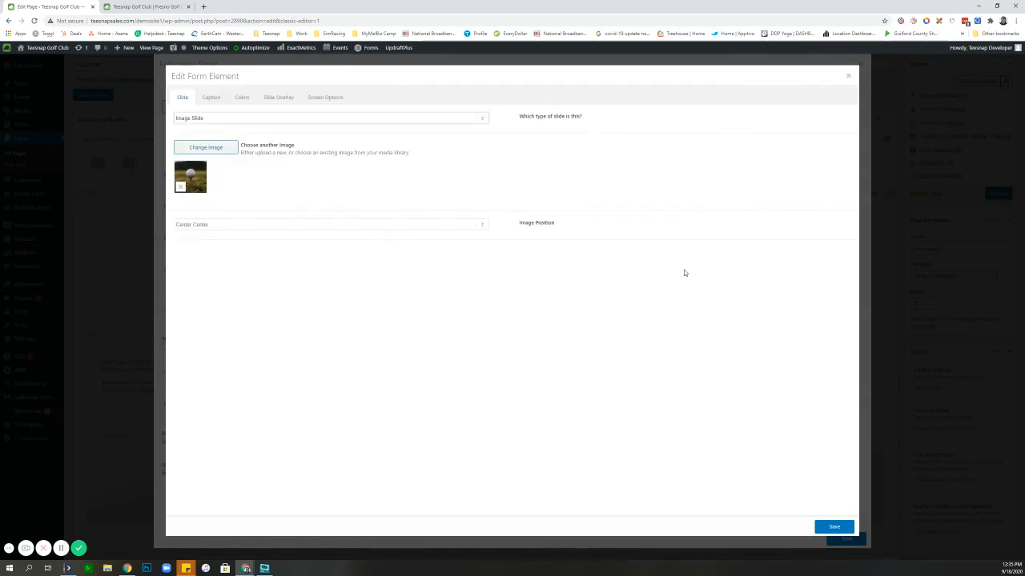
click(208, 99)
drag(304, 136, 169, 141)
drag(280, 182, 200, 182)
drag(285, 137, 170, 137)
drag(297, 183, 170, 185)
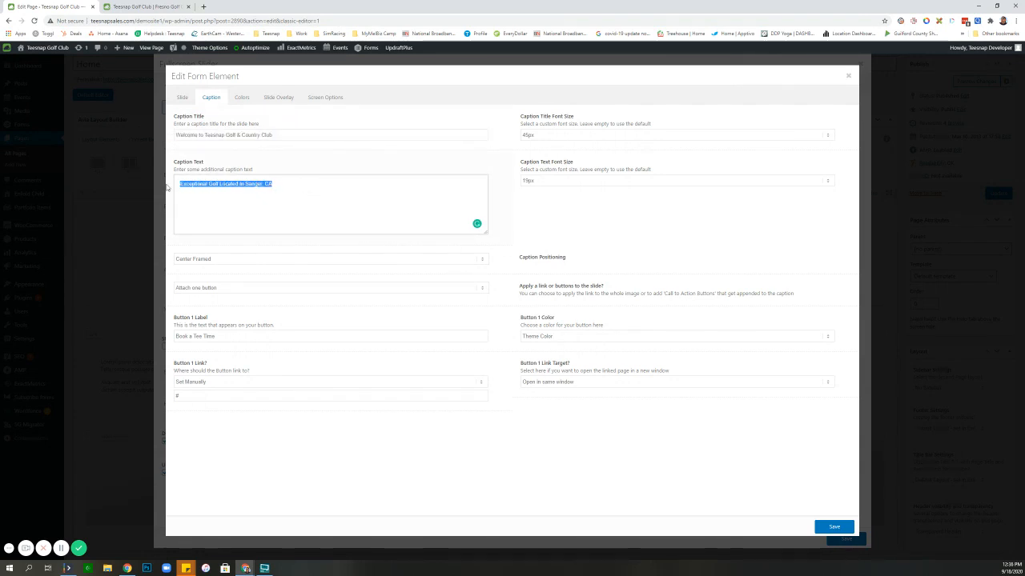
- Compare the live banner with the slide's caption settings, examining the button label, the link or button options and the caption title
click(147, 8)
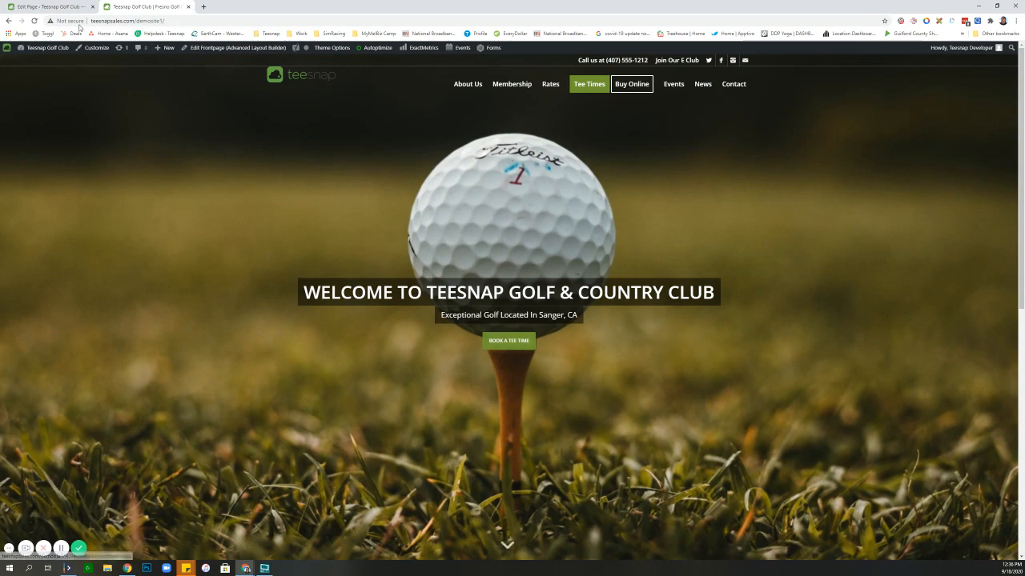
click(50, 6)
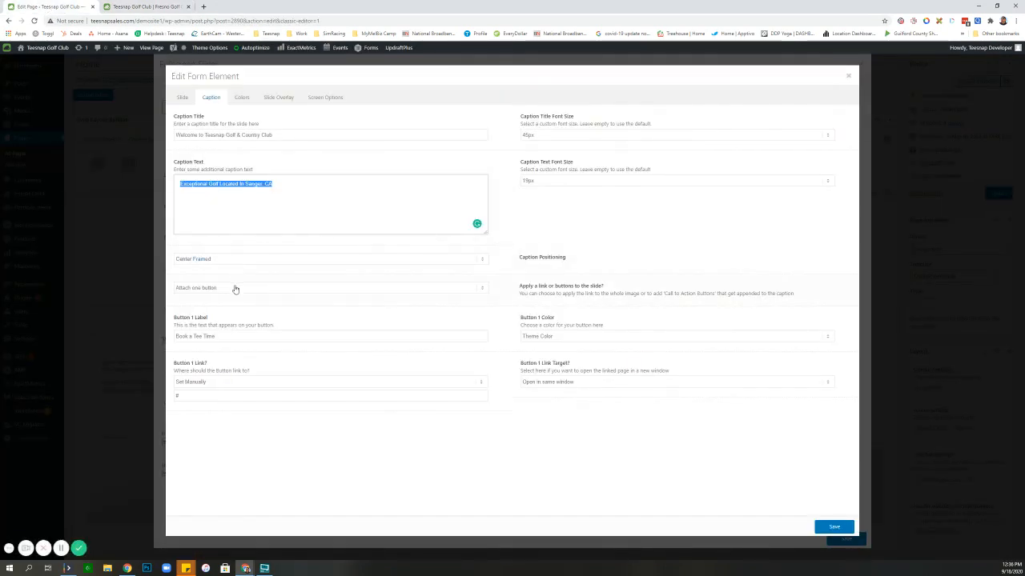
click(237, 336)
click(232, 337)
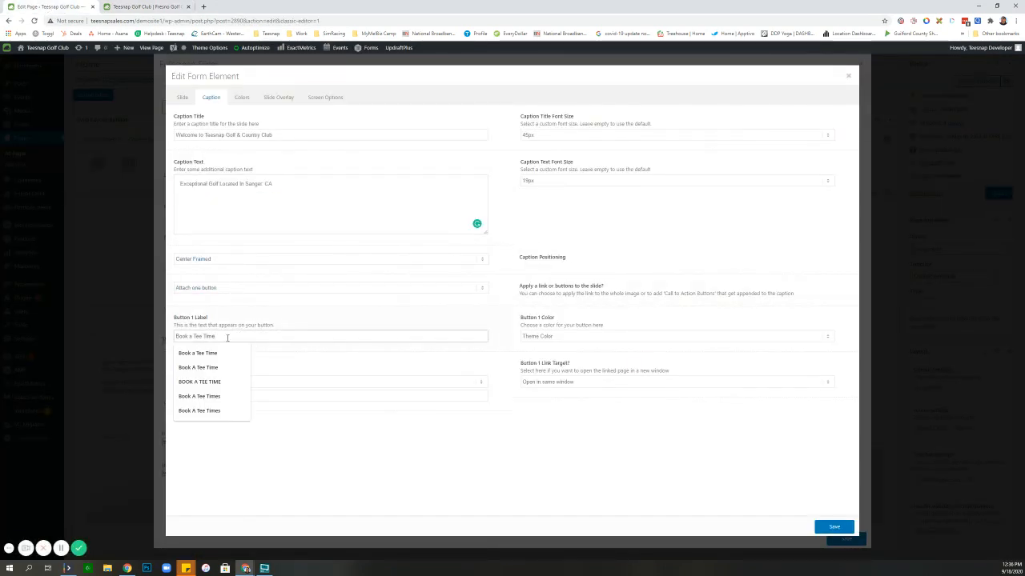
click(295, 290)
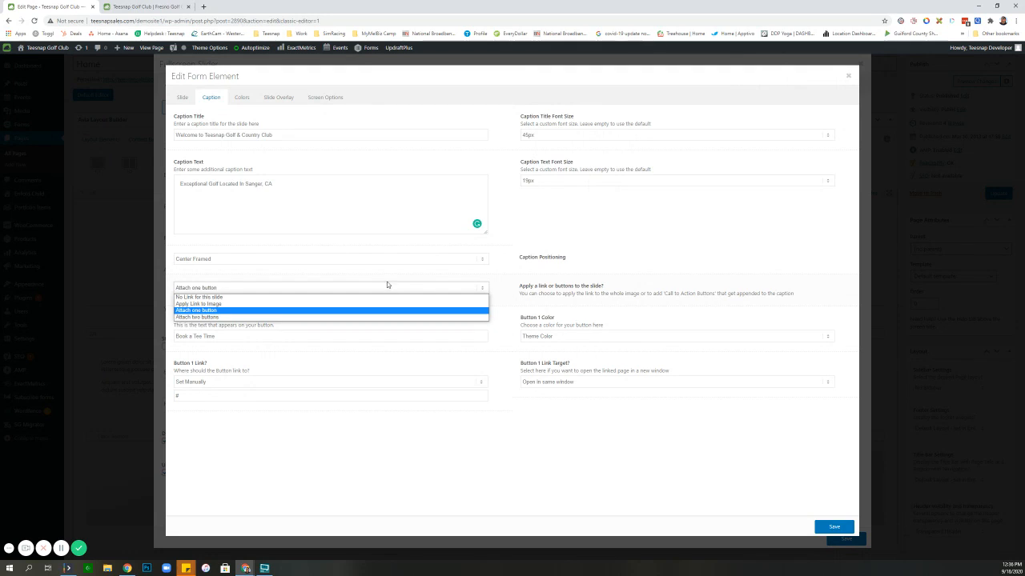
drag(272, 135, 212, 136)
- Save the welcome slide's settings and the Fullscreen Slider element
click(834, 526)
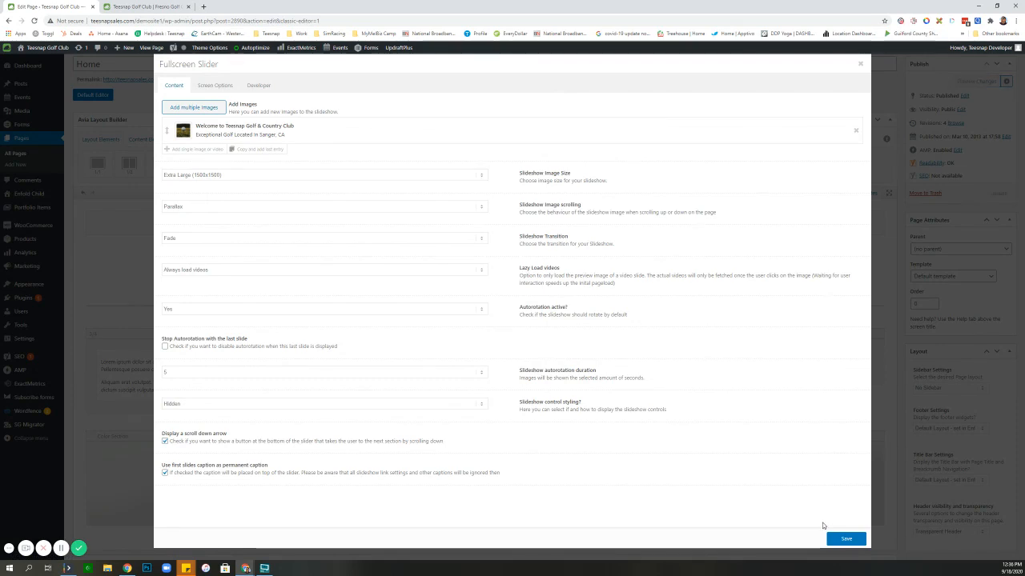
click(846, 541)
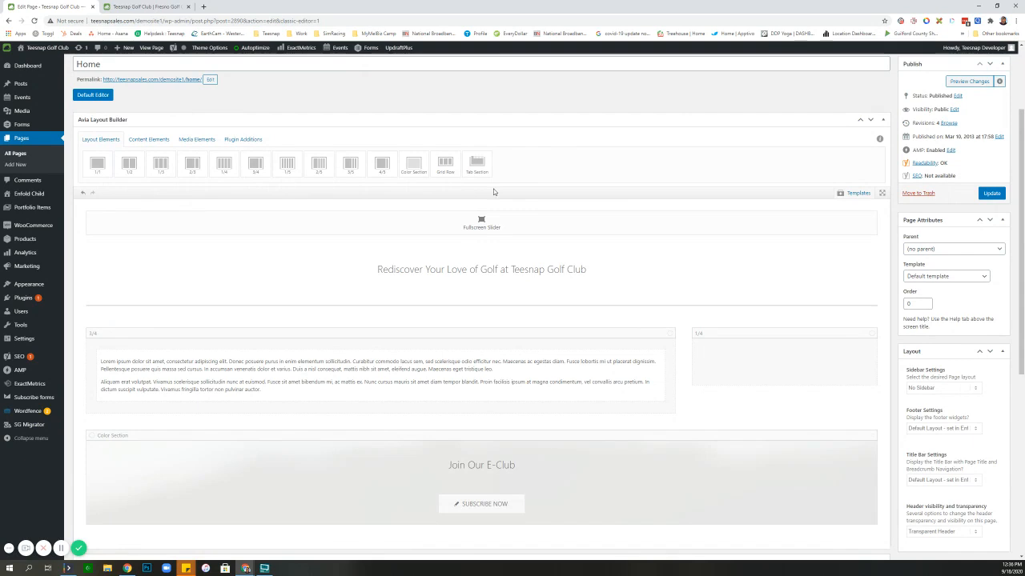
click(992, 194)
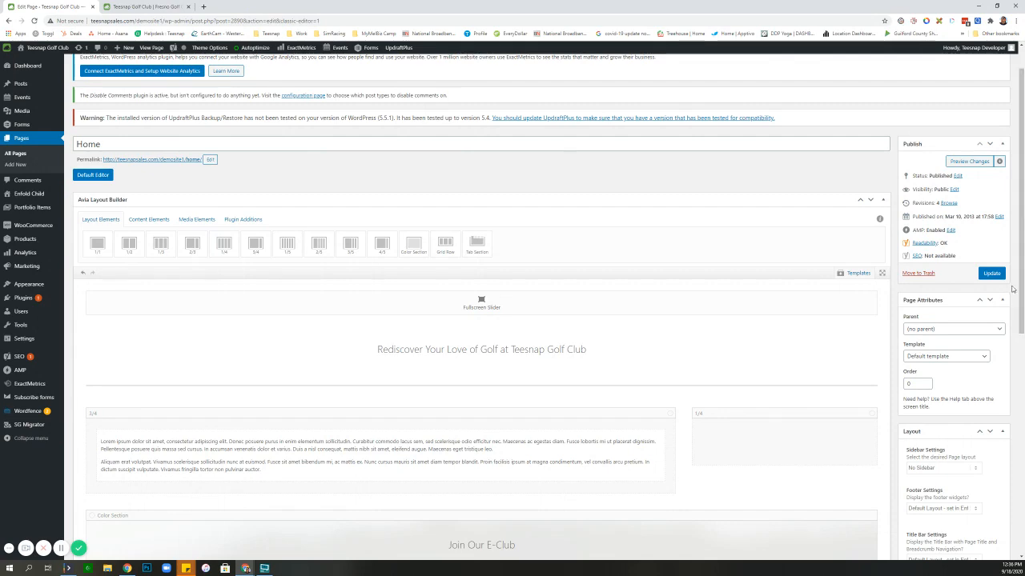
- Select both placeholder paragraphs below the Rediscover Your Love of Golf heading on the live home page
click(140, 7)
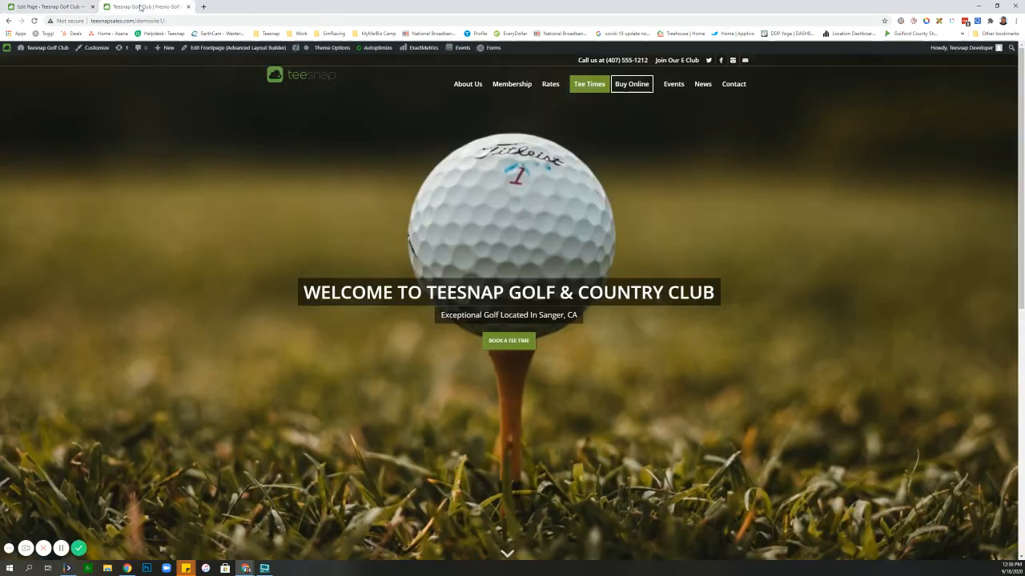
scroll(471, 277, down, 6)
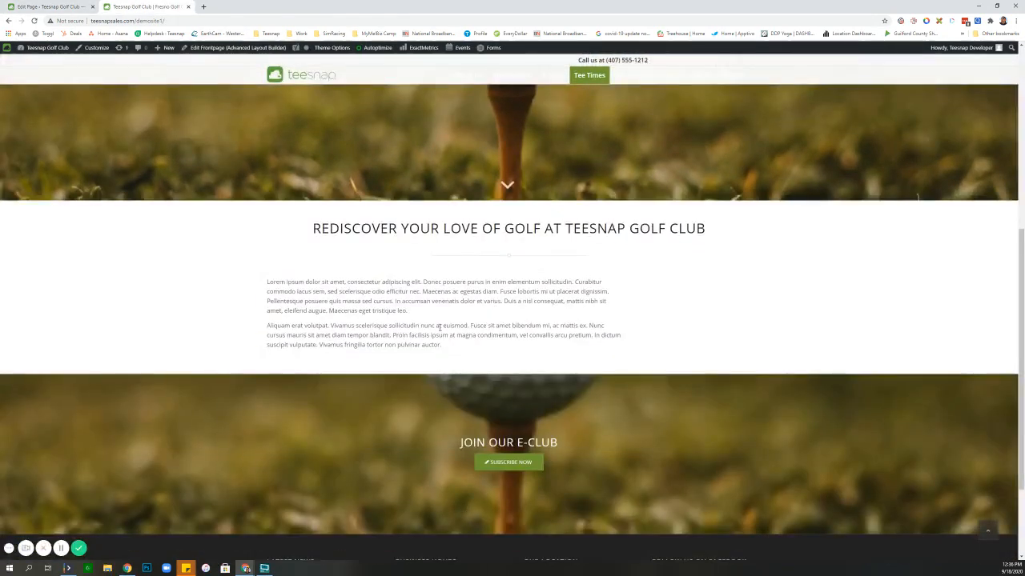
drag(269, 281, 428, 308)
click(427, 305)
drag(443, 345, 254, 286)
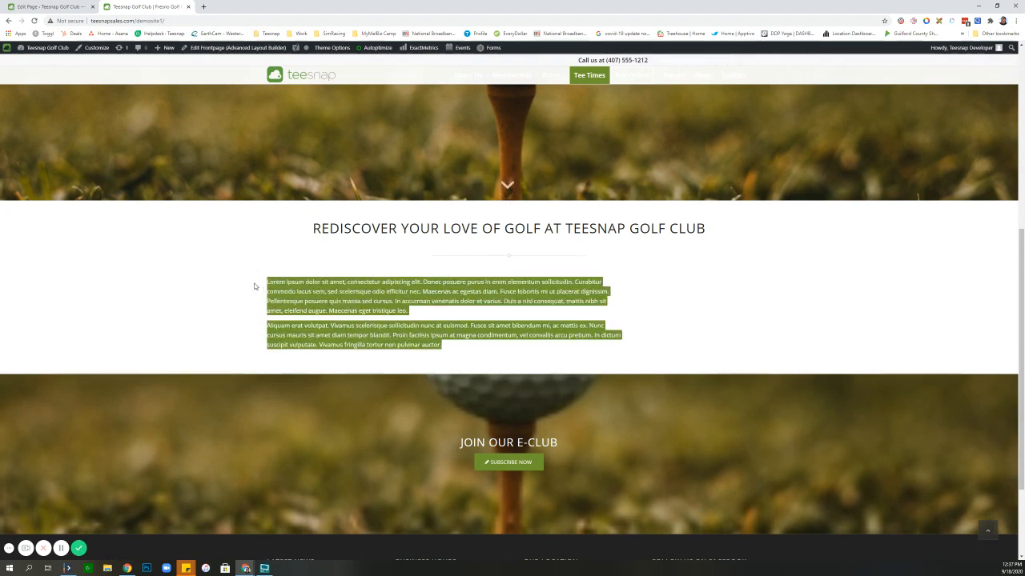
- Add a Heading 3 line reading "This is a heading" above the paragraphs in the Home page's 3/4 column text block
click(40, 7)
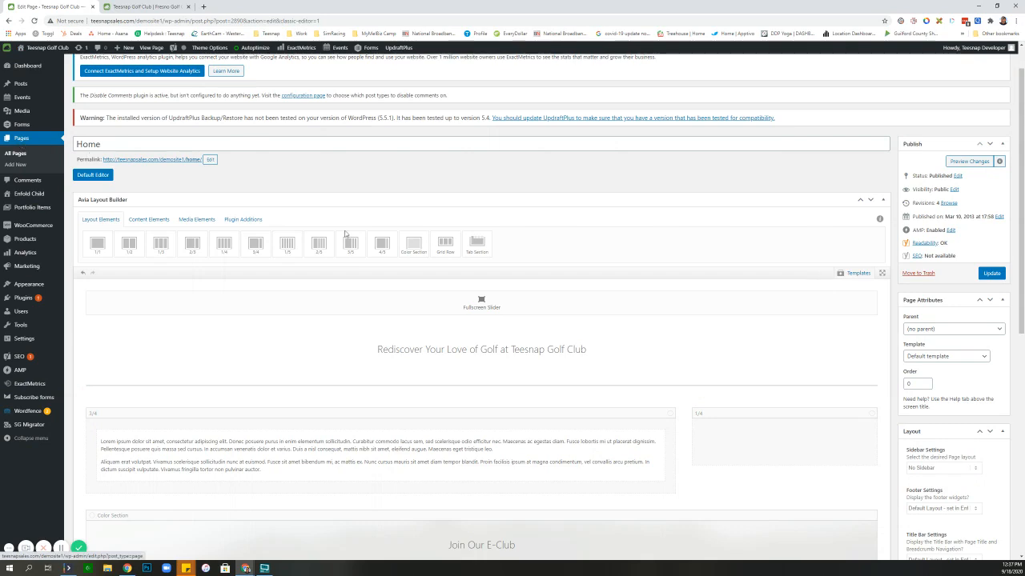
scroll(279, 204, down, 3)
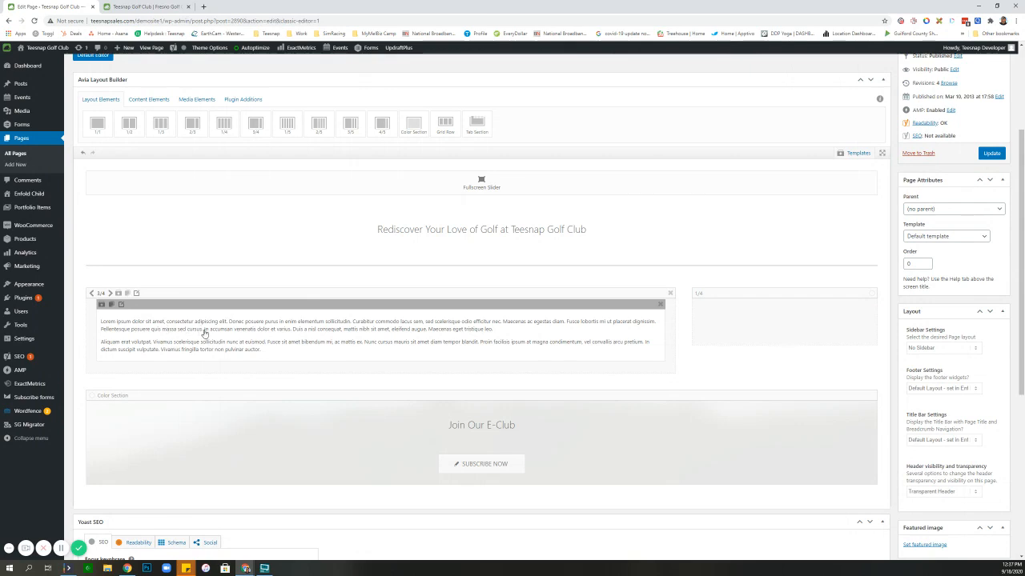
click(315, 341)
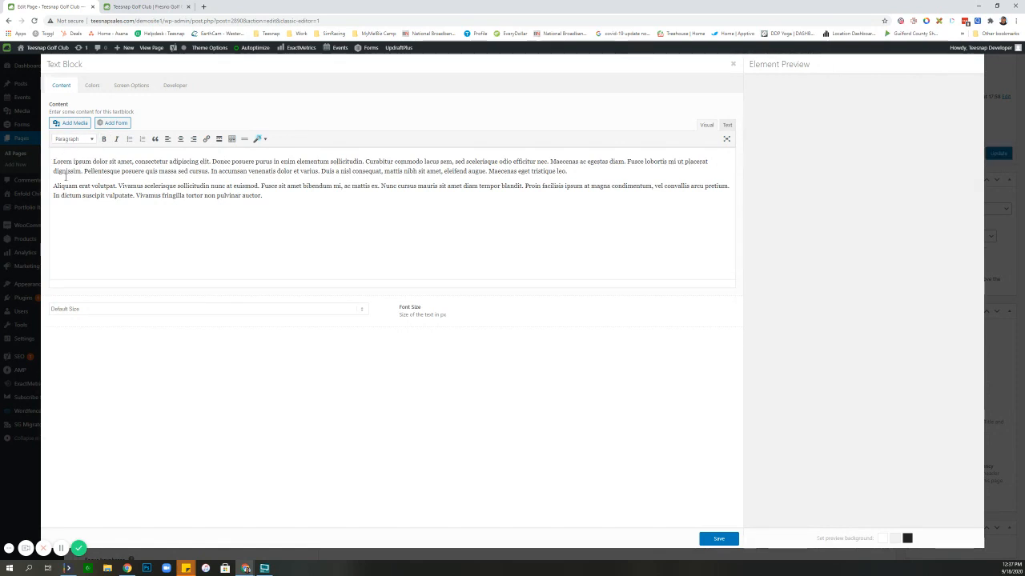
key(Return)
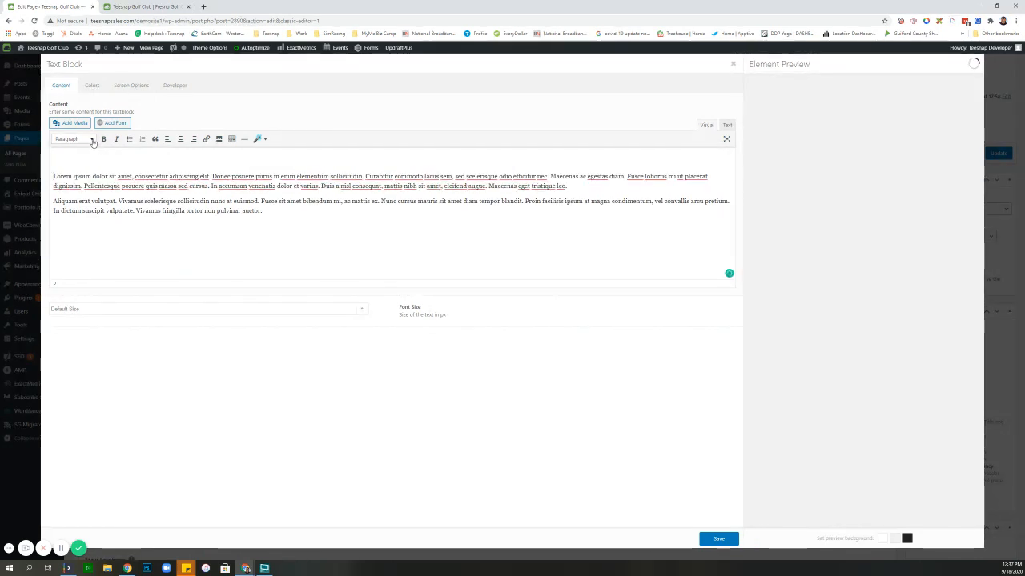
click(92, 140)
click(80, 202)
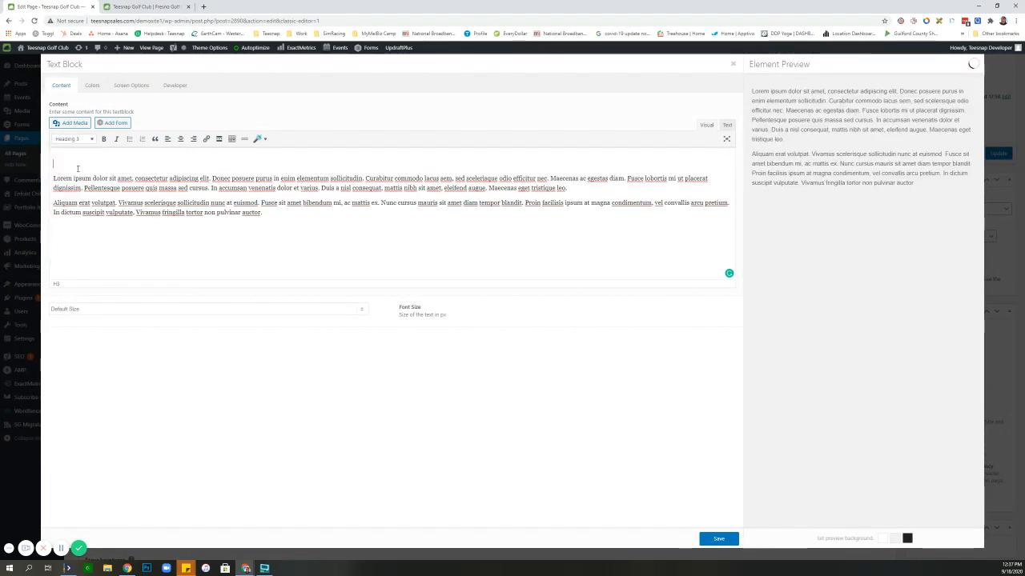
text(Thi)
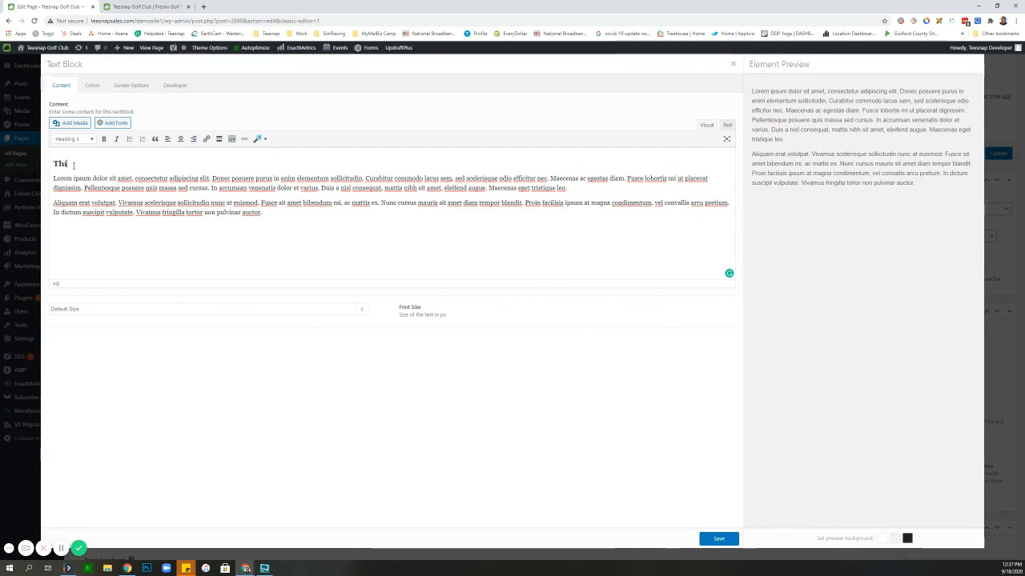
text(s is a )
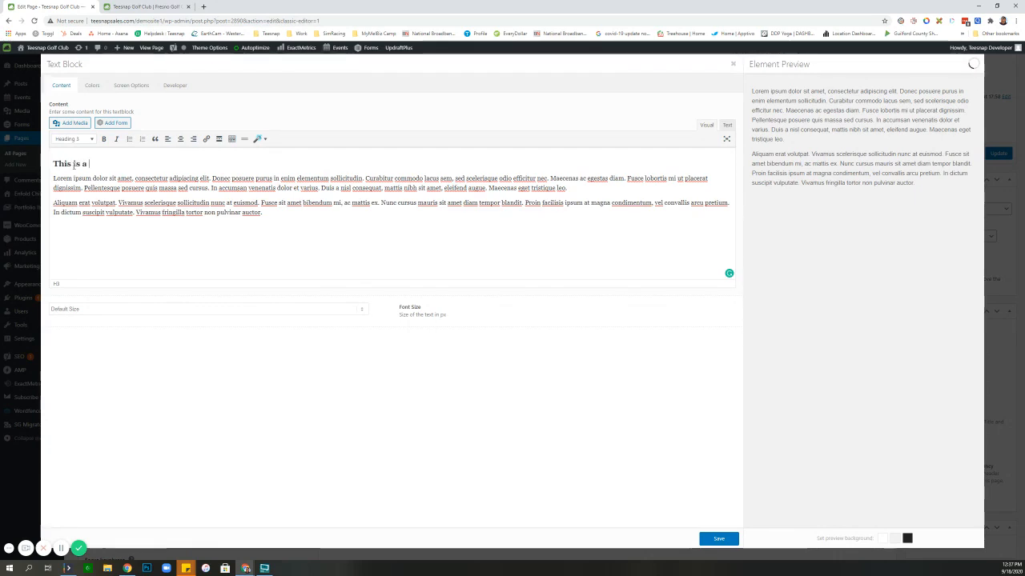
text(heading)
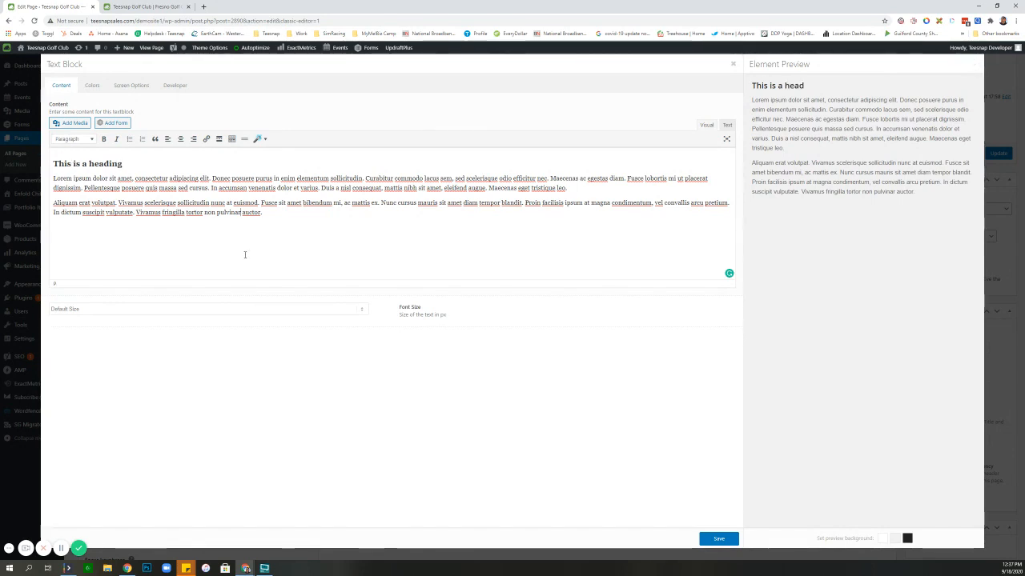
- Save the text block with its heading and paragraphs, and update the Home page
drag(73, 179, 215, 203)
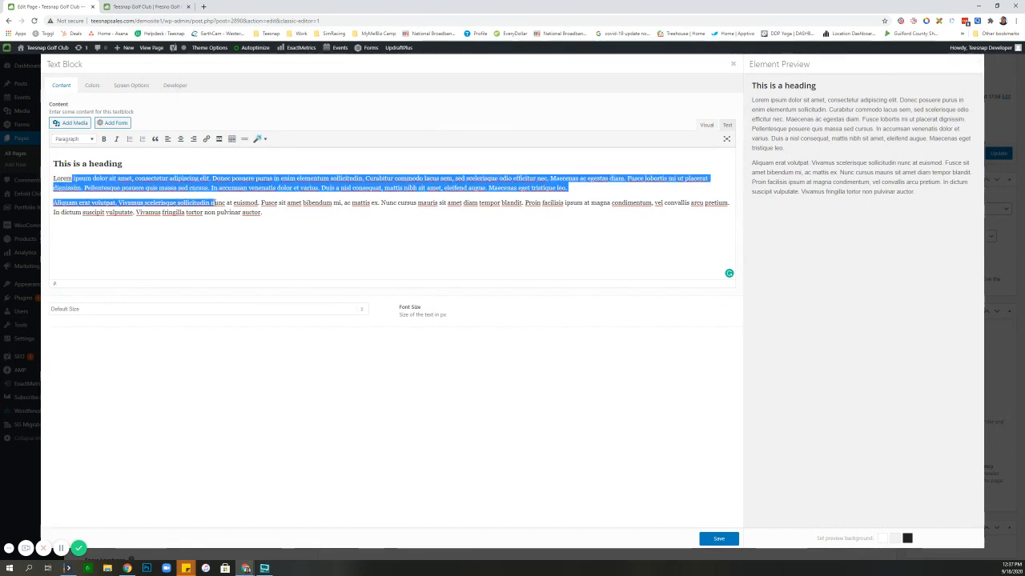
click(273, 212)
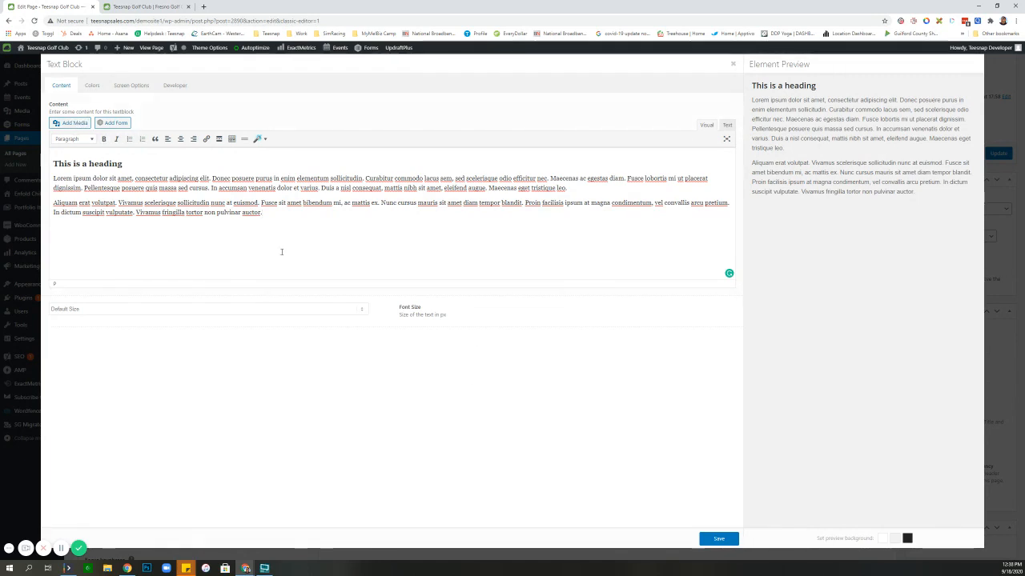
click(728, 542)
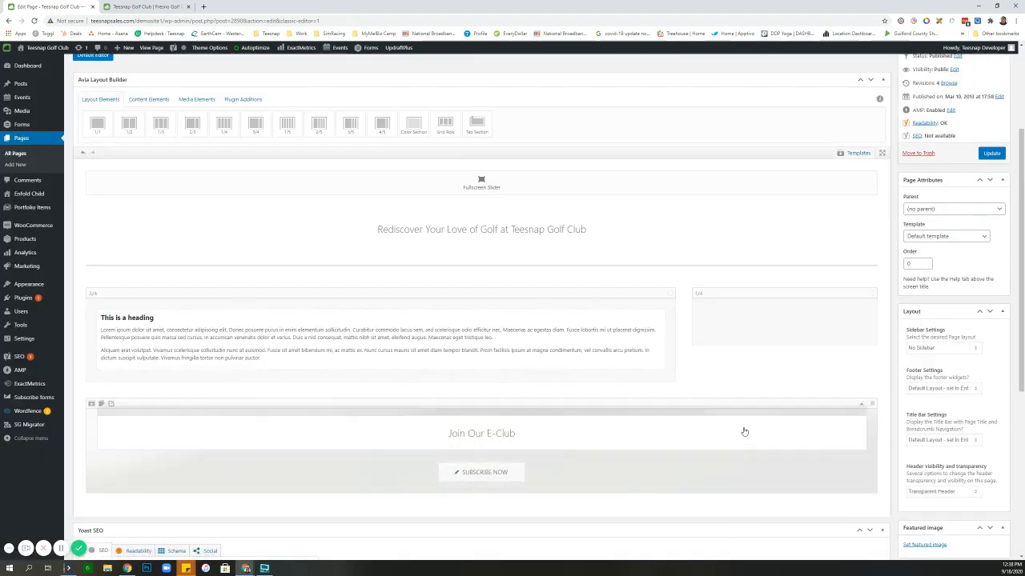
scroll(443, 222, up, 2)
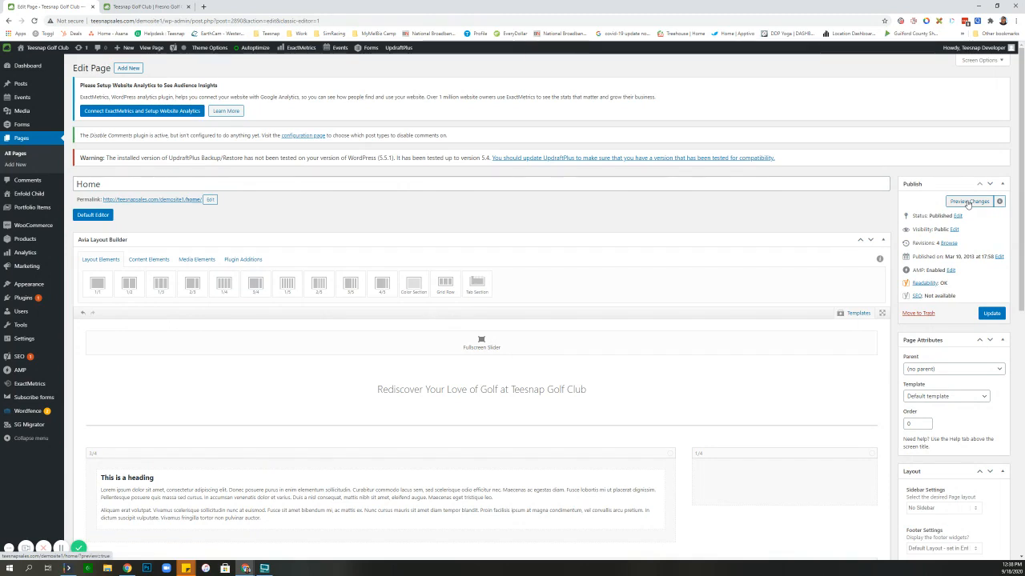
click(991, 314)
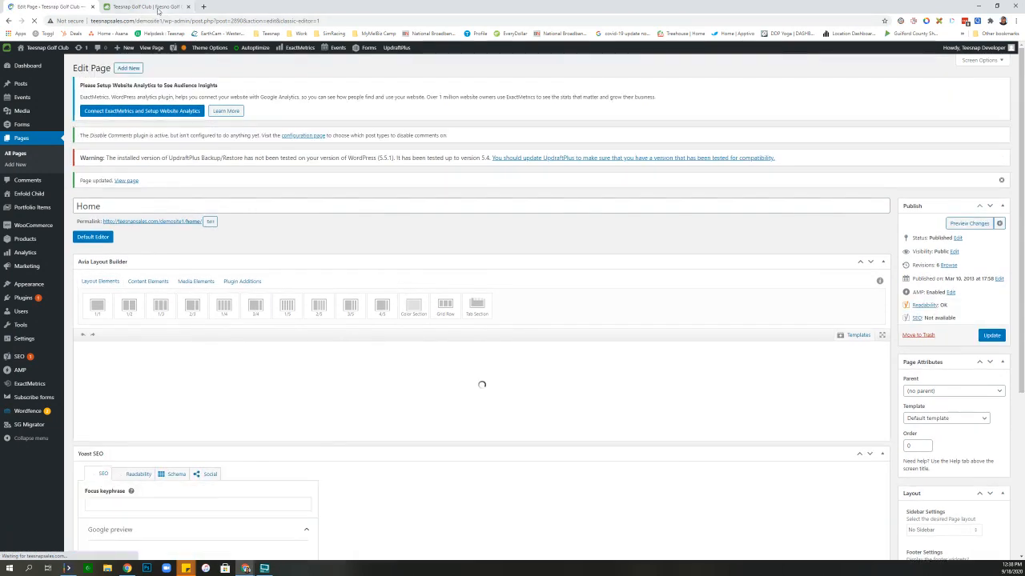
- Reload the live home page and examine the Rediscover Your Love of Golf section with its new heading
click(154, 7)
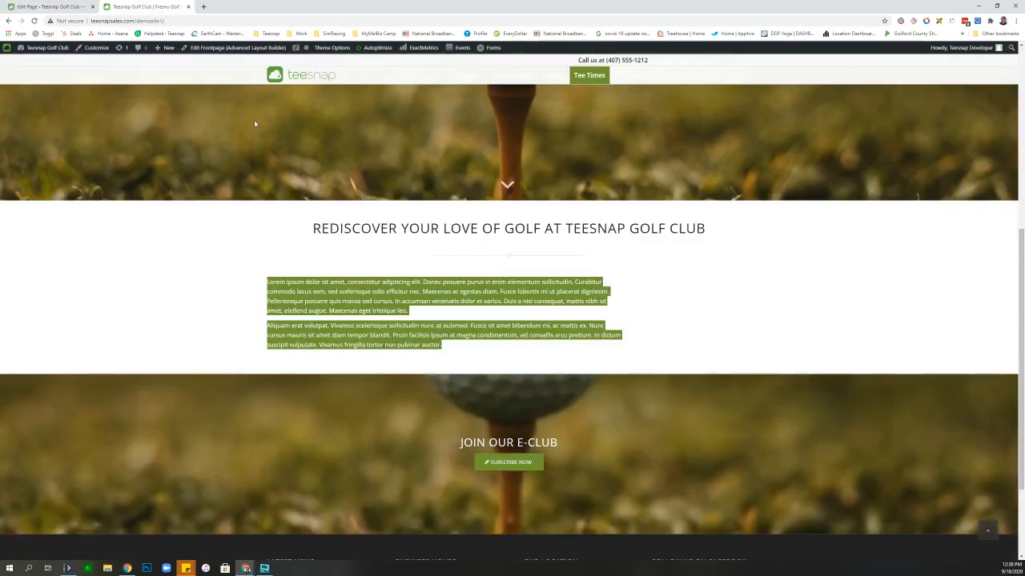
key(F5)
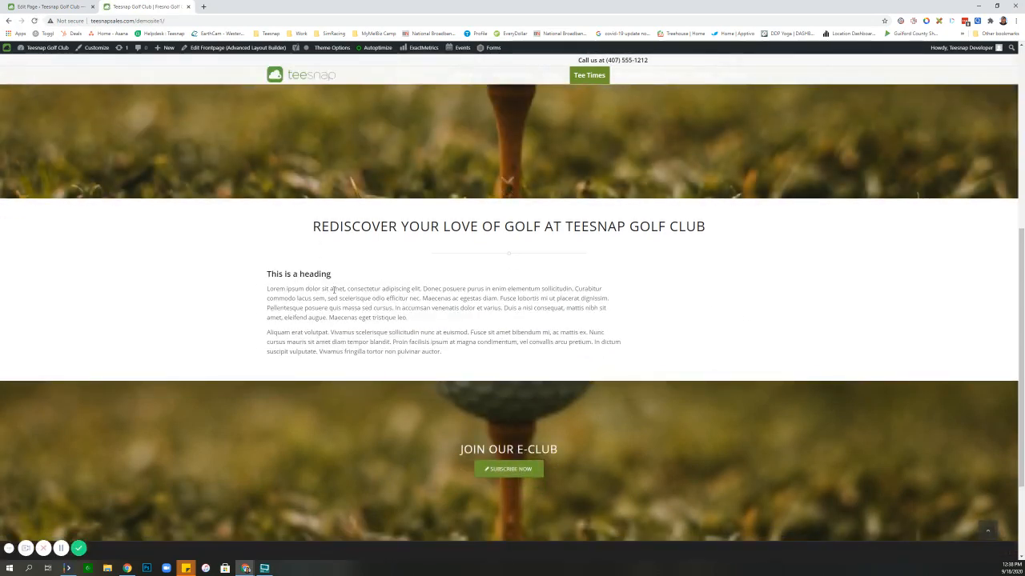
scroll(336, 293, down, 2)
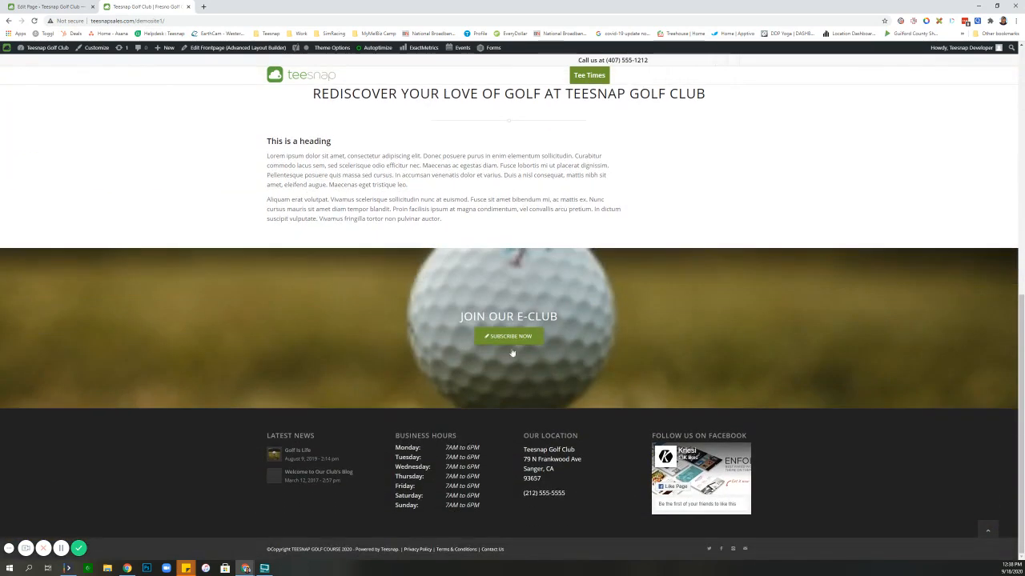
scroll(600, 360, up, 4)
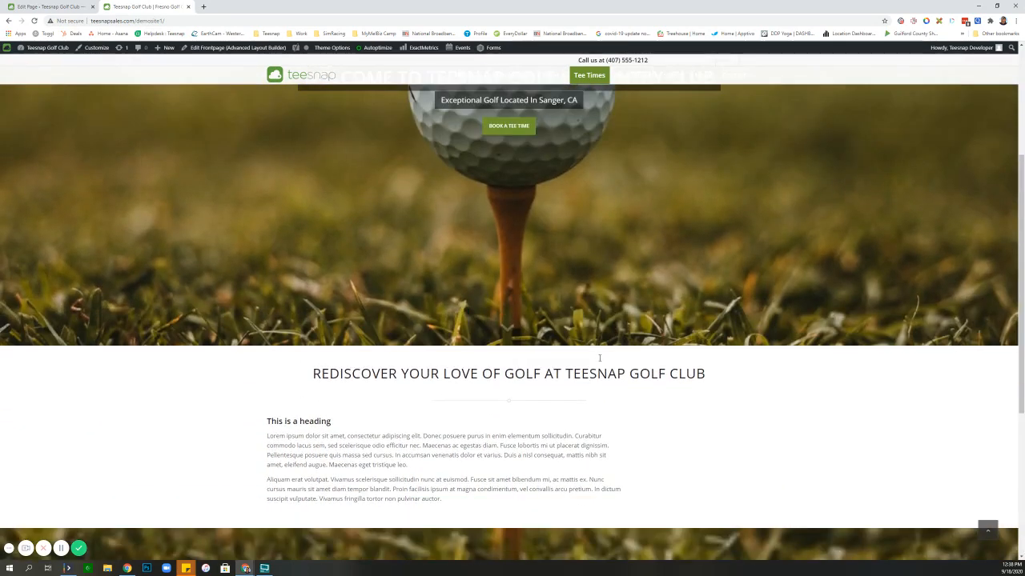
scroll(604, 428, down, 1)
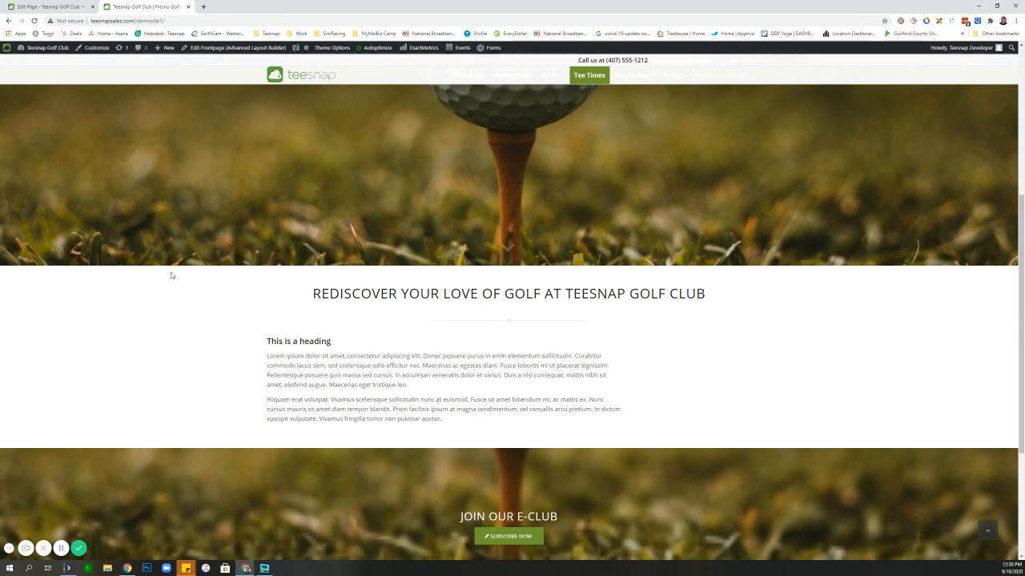
drag(192, 265, 616, 346)
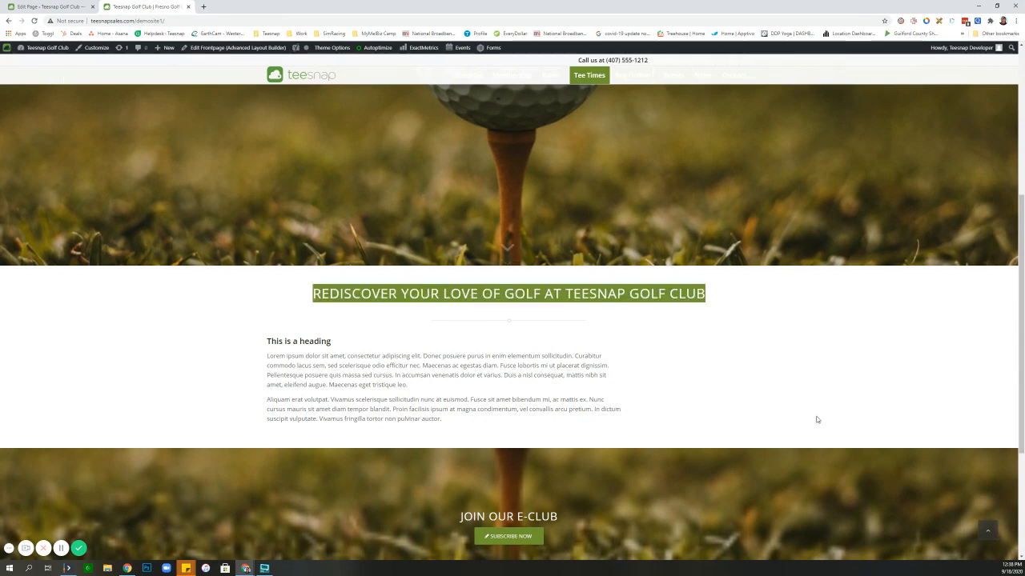
click(721, 293)
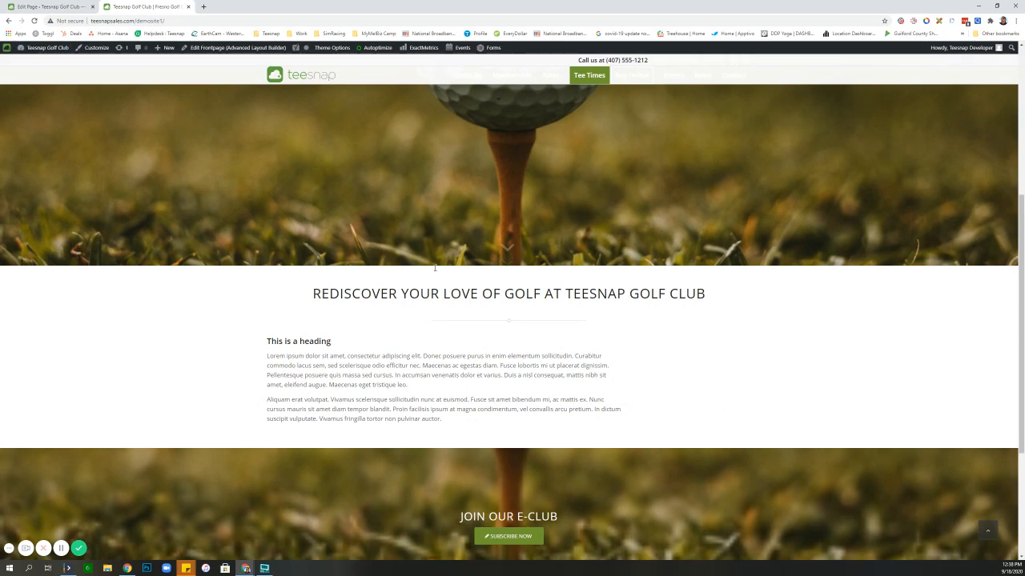
- Resize the Home page's text column to 2/3 and the empty column beside it to 1/3 in the layout builder
click(48, 7)
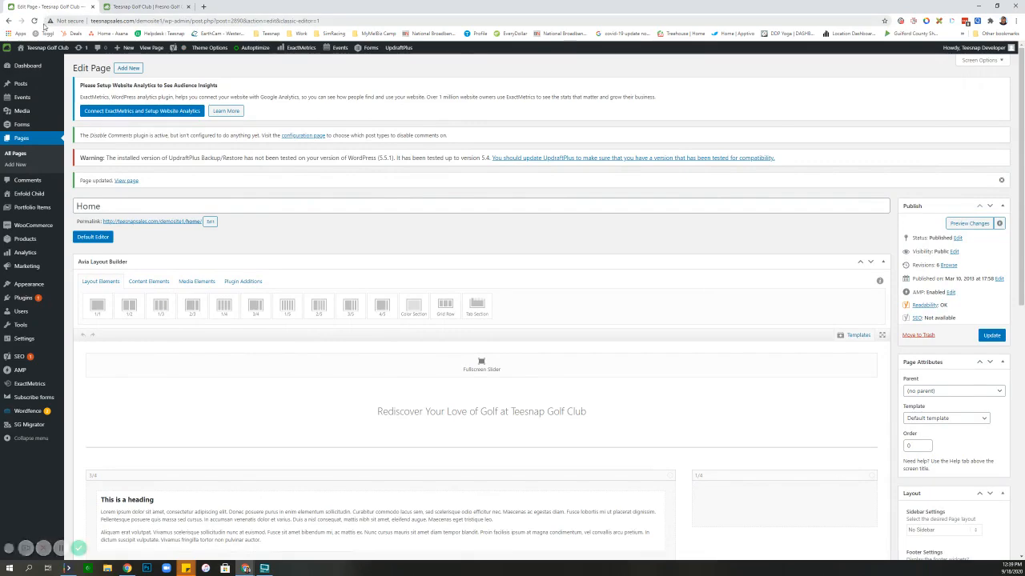
scroll(393, 222, down, 3)
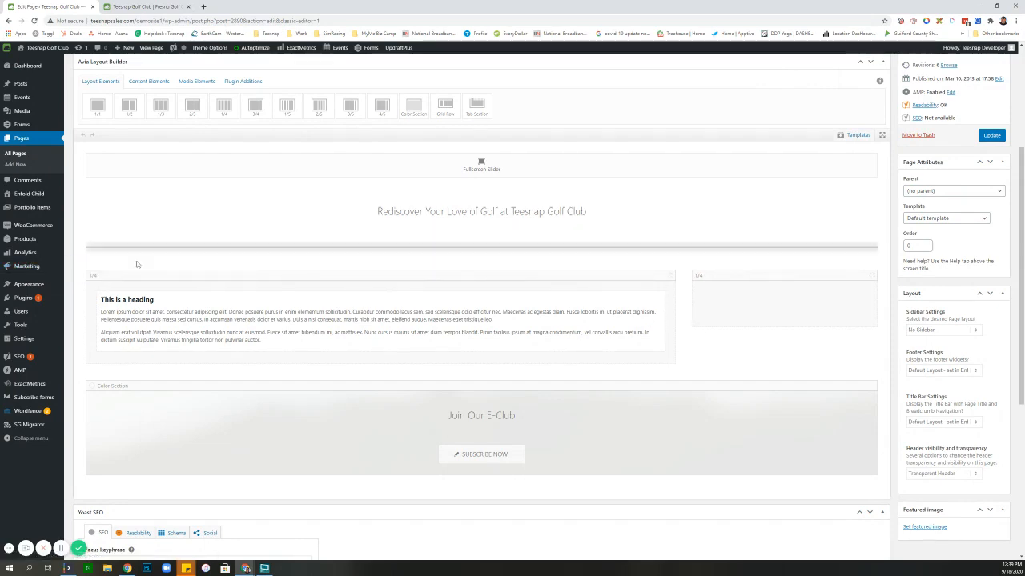
click(92, 276)
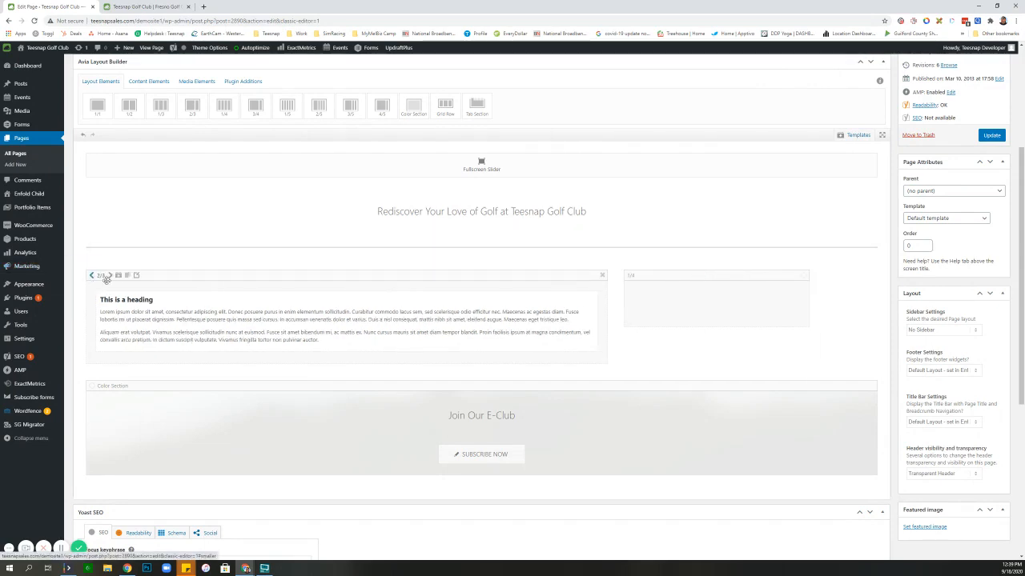
click(649, 276)
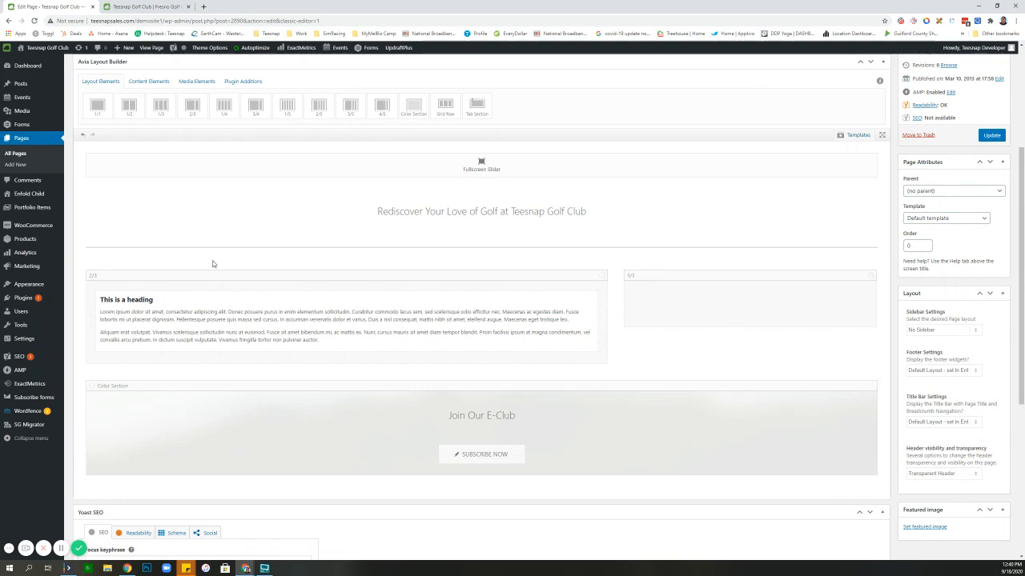
- Browse the builder's content and media elements, and add an Image element to the empty 1/3 column
scroll(209, 258, up, 2)
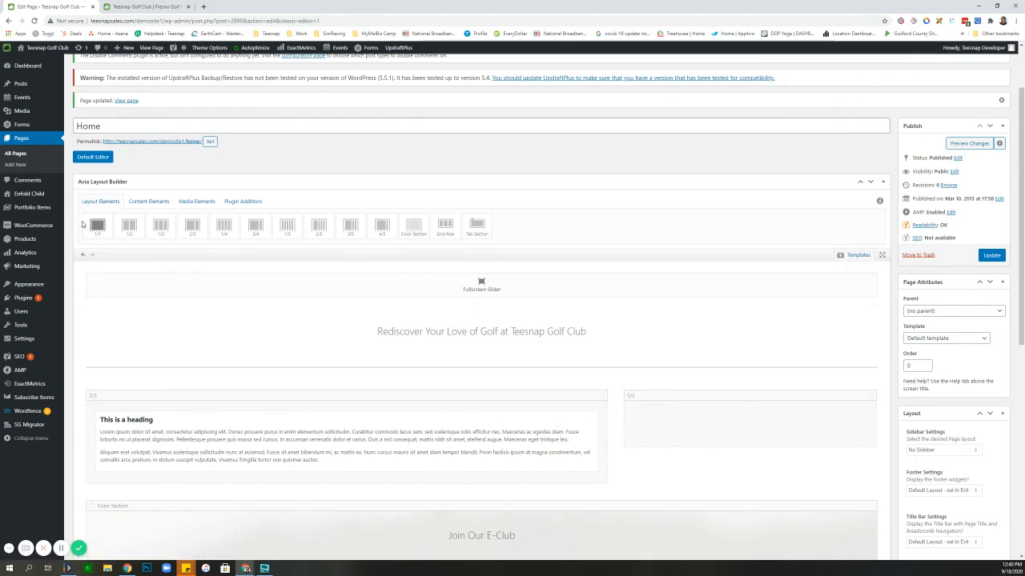
click(140, 202)
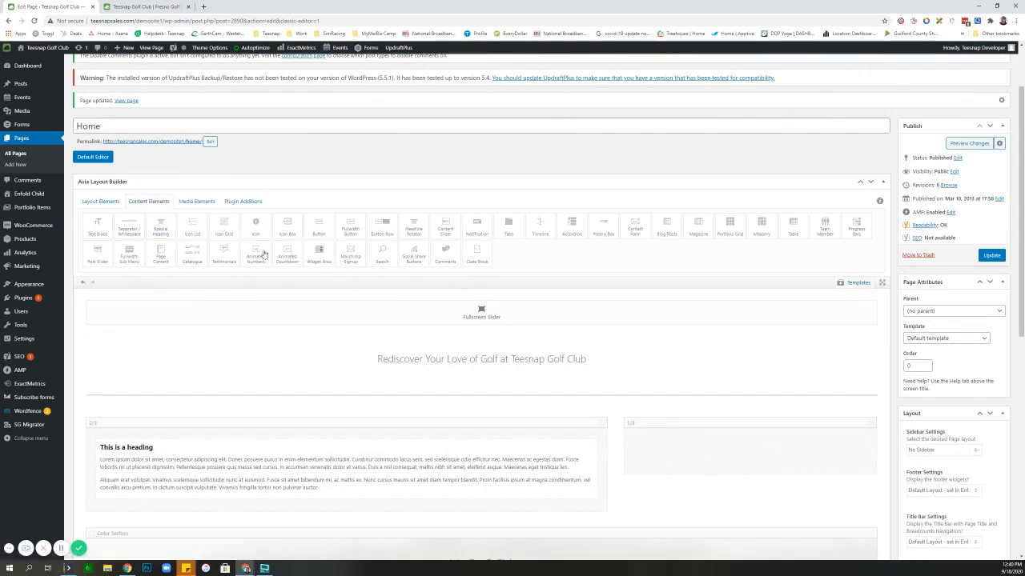
click(199, 205)
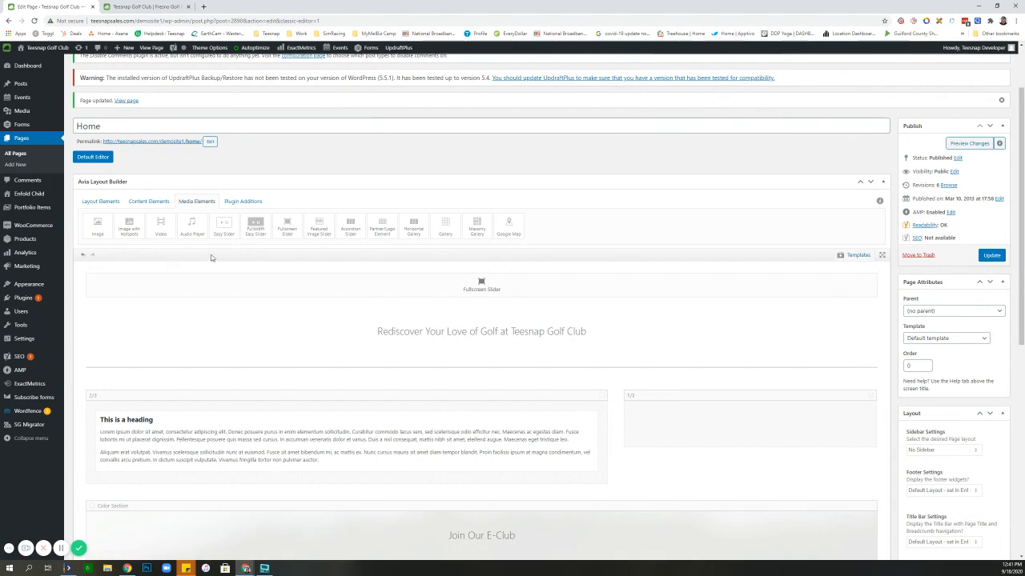
drag(97, 222, 708, 428)
scroll(646, 449, down, 1)
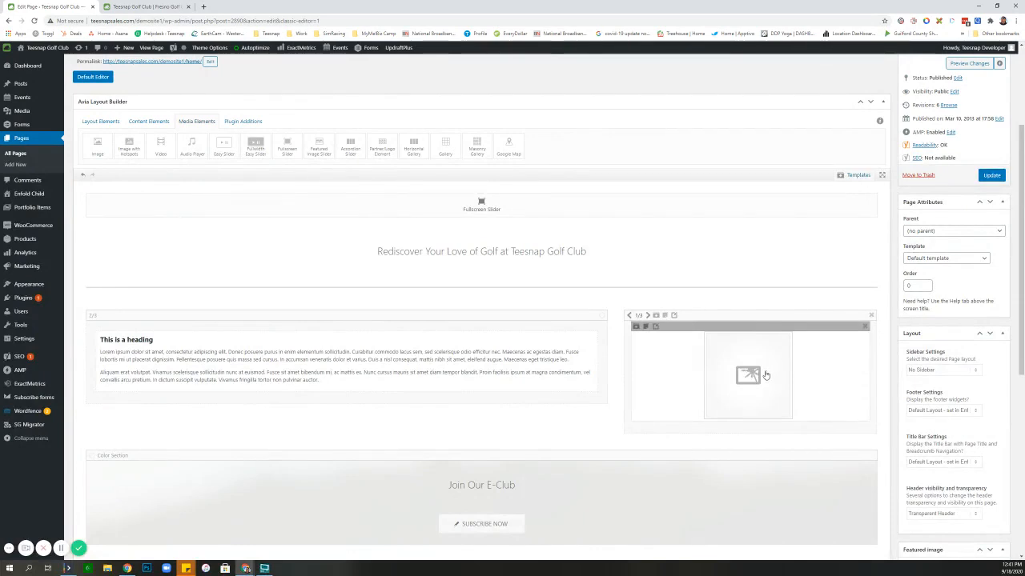
- Update the Home page and reload the live home page to check the new column layout and image placeholder
click(990, 175)
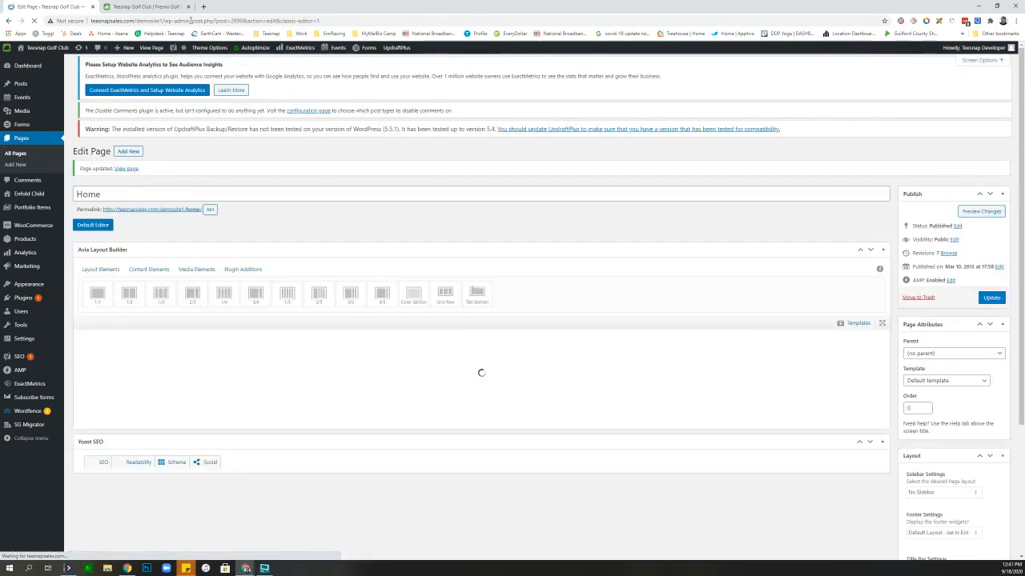
click(148, 7)
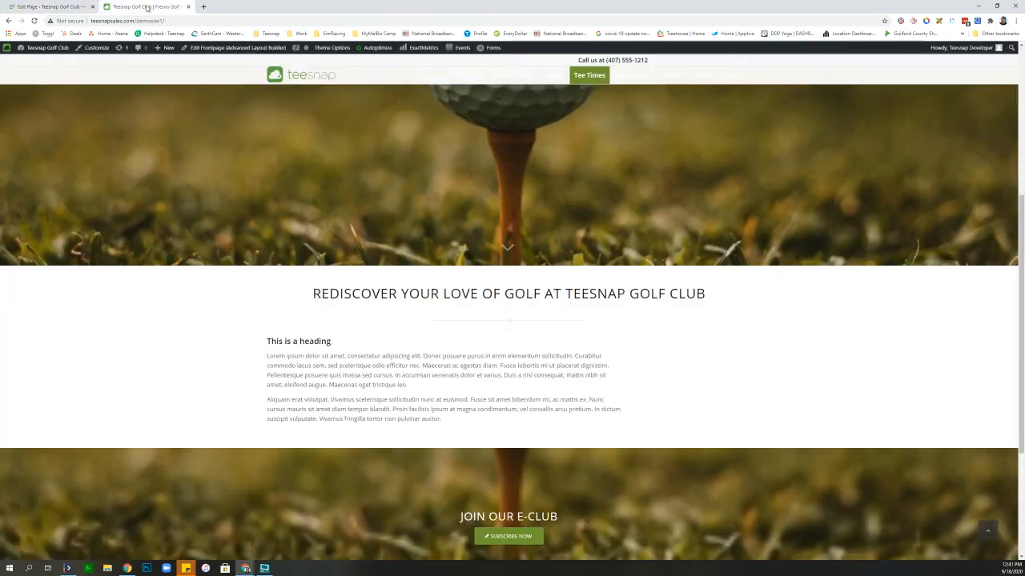
click(35, 21)
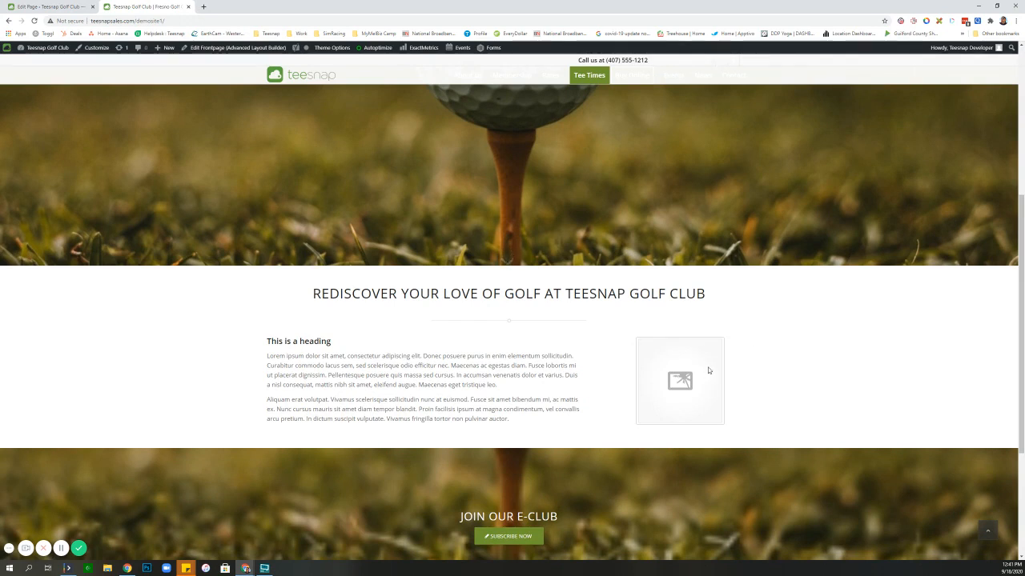
- Open the image chooser for the placeholder Image element in the Home page's 1/3 column
click(48, 6)
scroll(502, 368, down, 2)
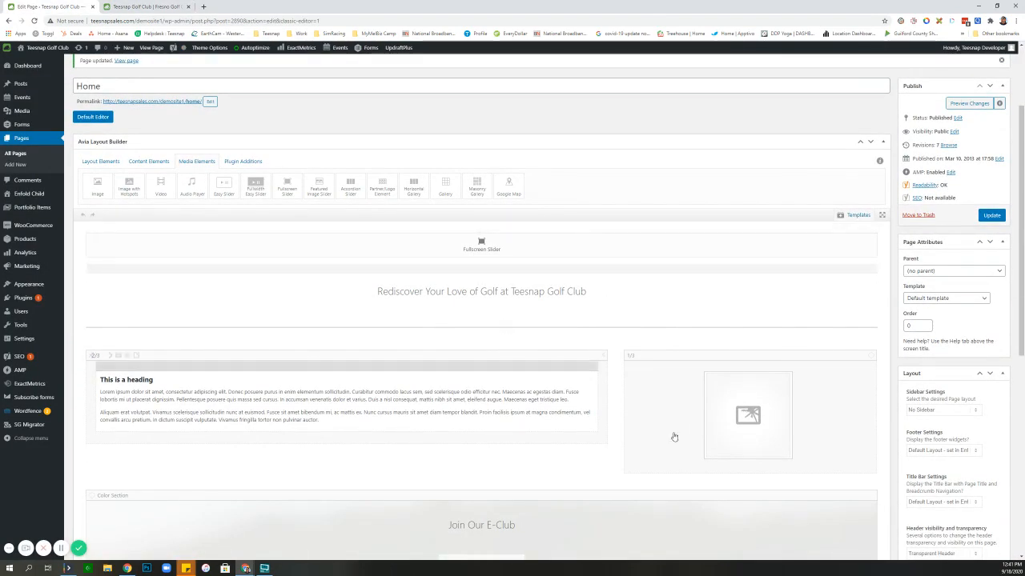
click(759, 418)
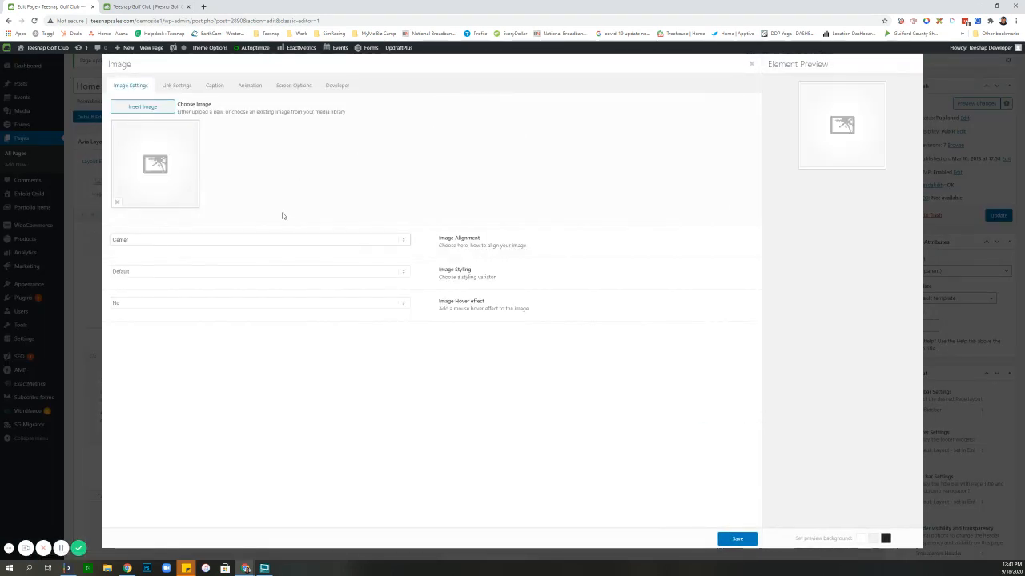
click(139, 108)
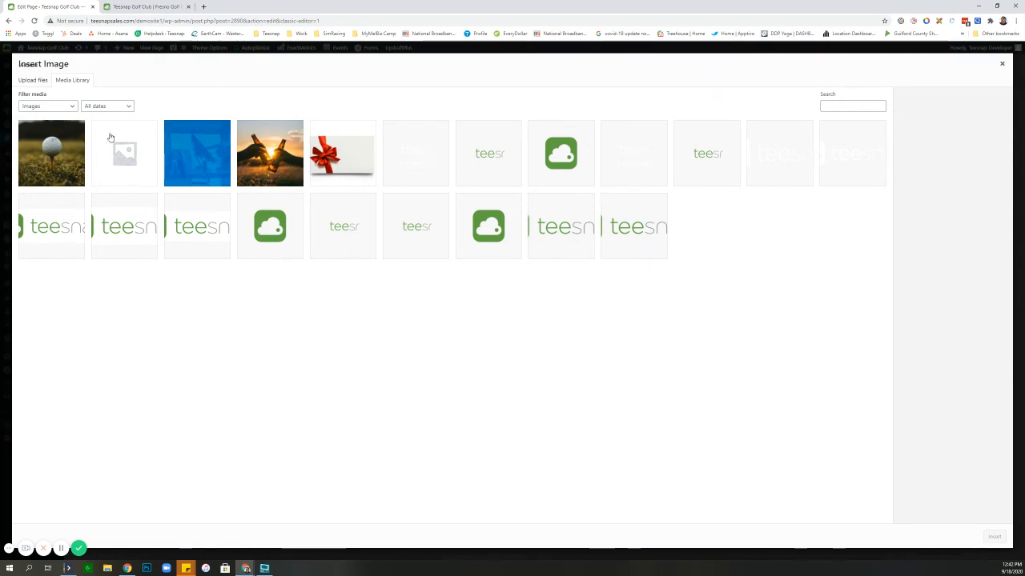
click(26, 81)
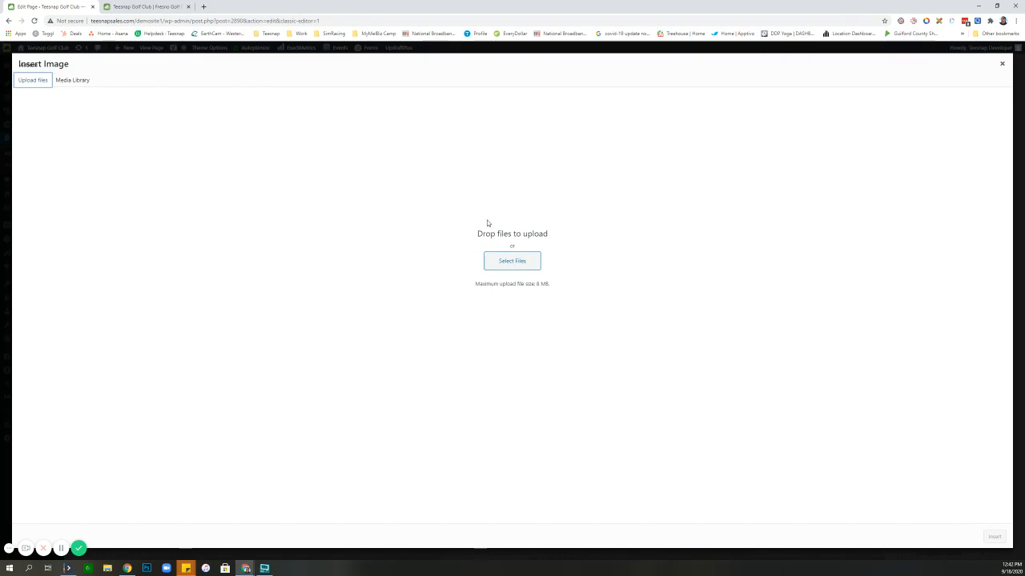
click(514, 264)
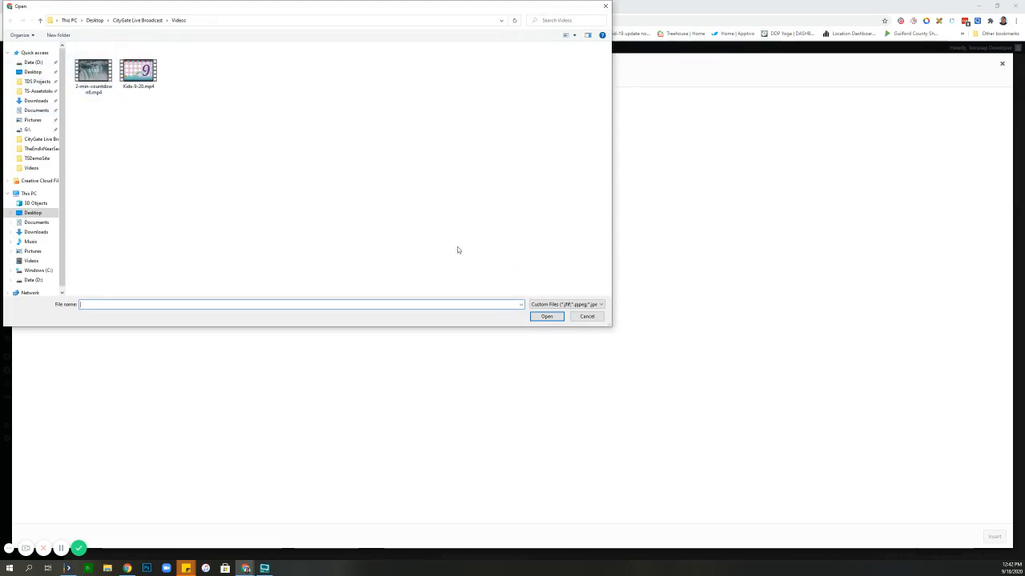
click(586, 316)
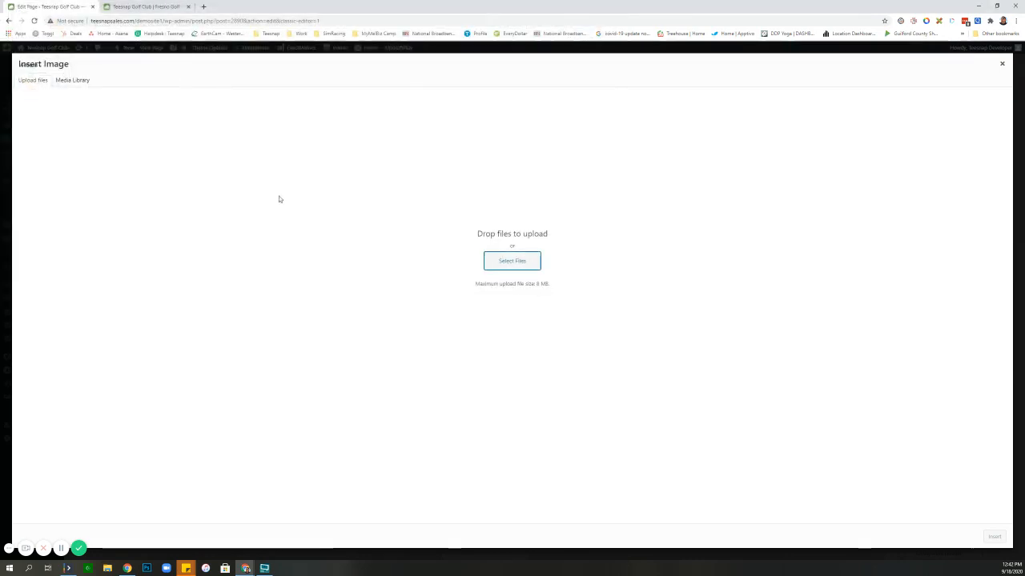
click(523, 264)
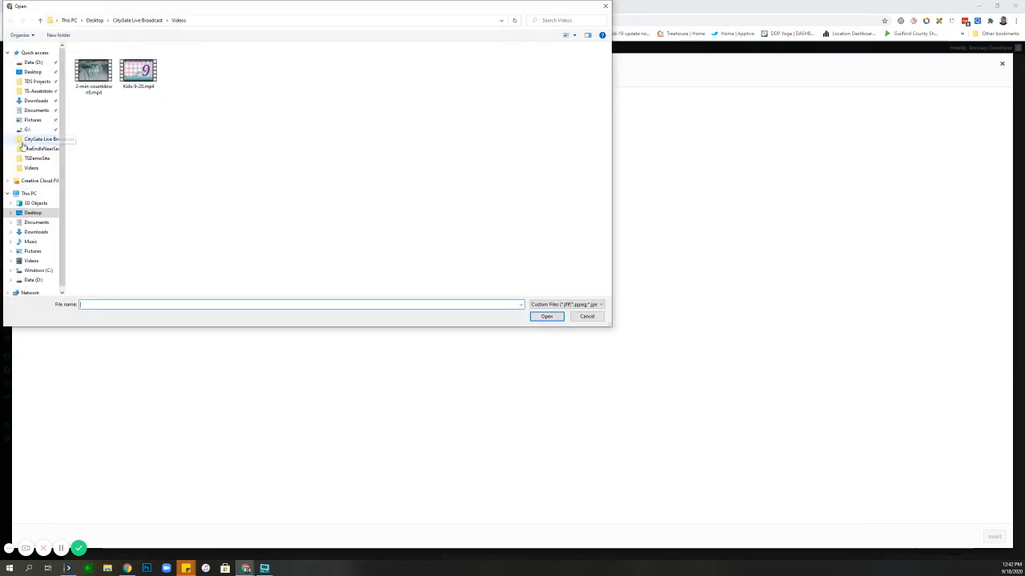
click(33, 71)
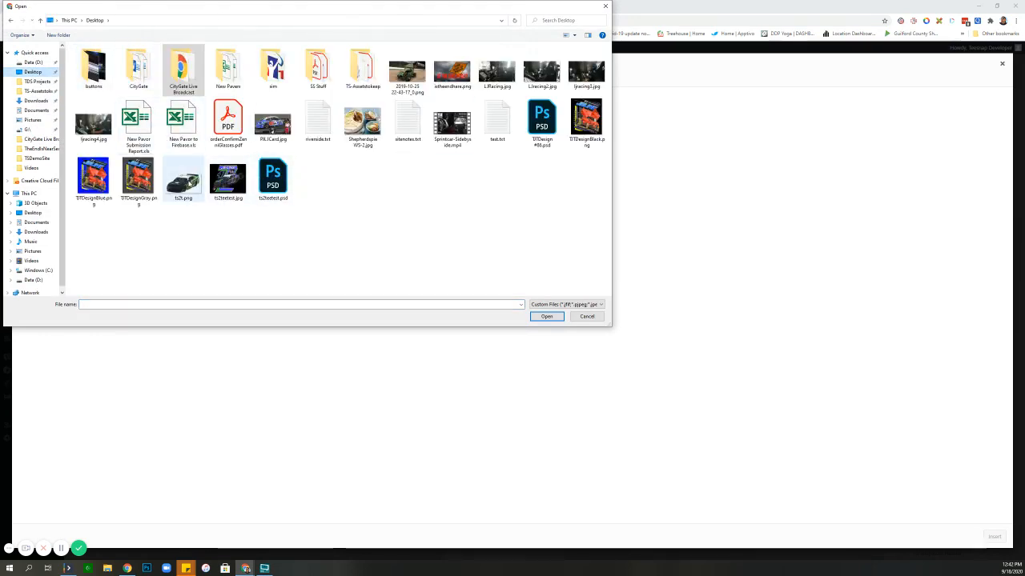
click(590, 317)
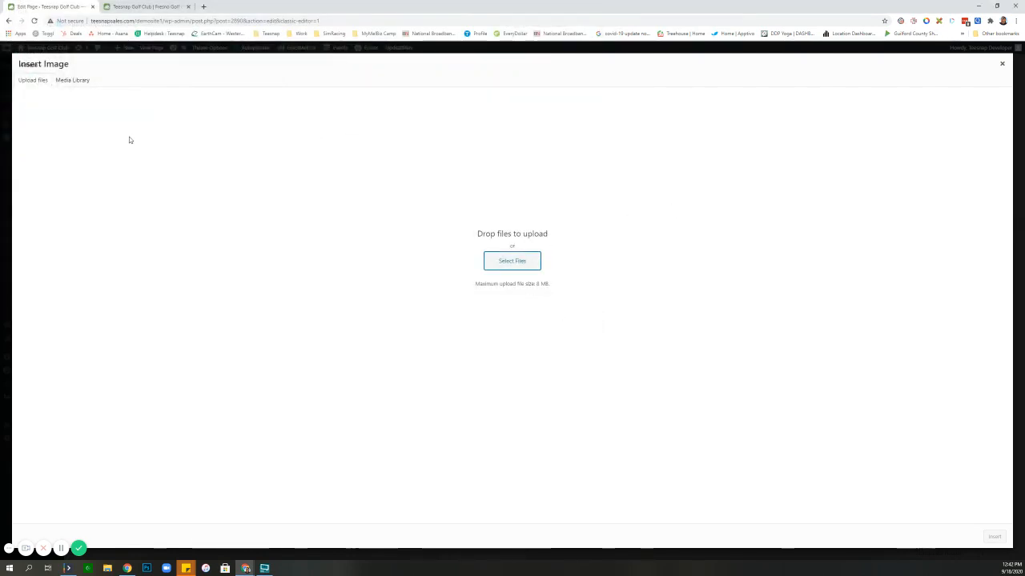
click(77, 80)
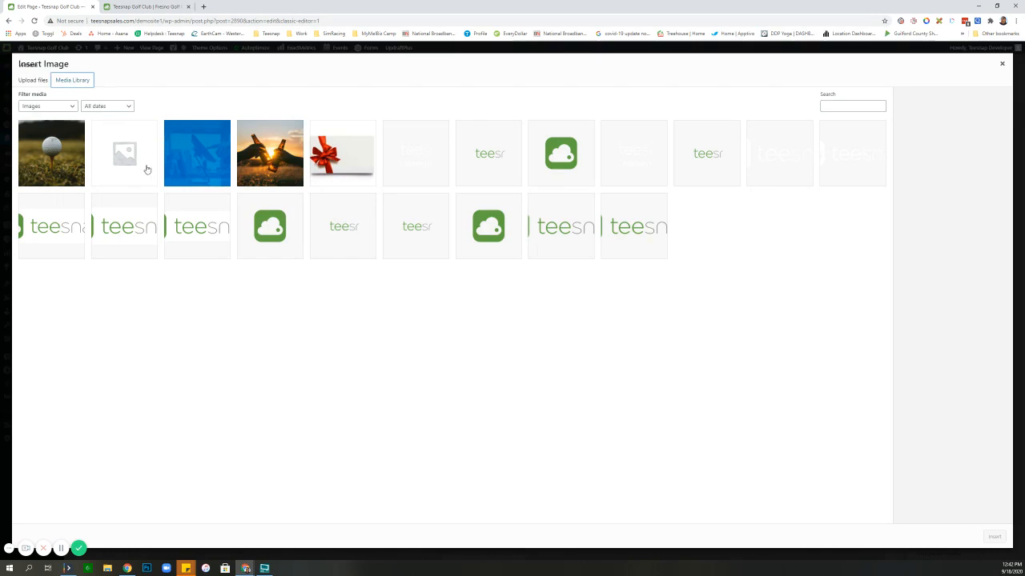
- Insert the sunset photo of two clinking bottles at Full Size – 1920 × 1280 and save the Image element
click(273, 146)
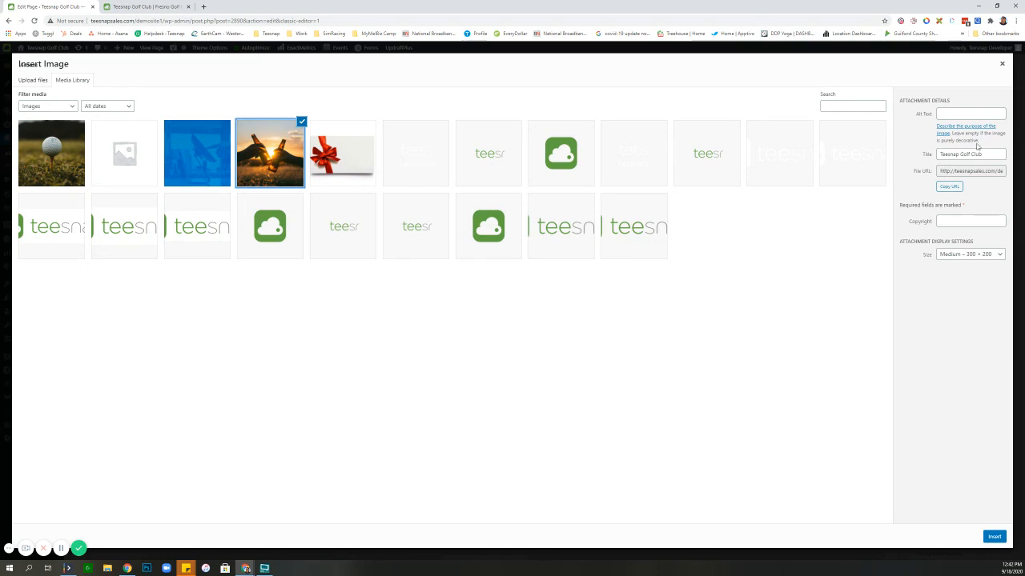
click(999, 254)
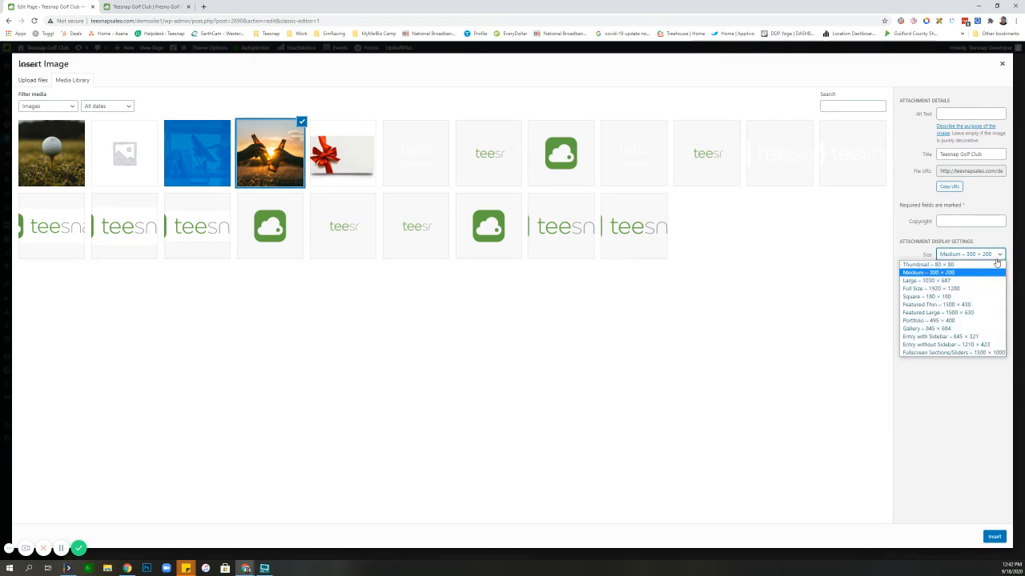
click(913, 288)
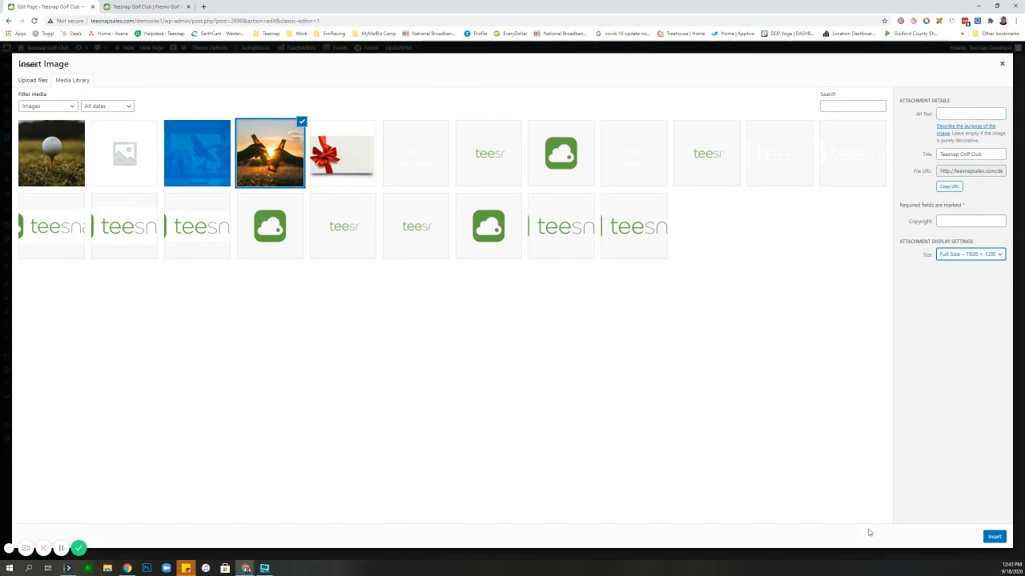
click(997, 537)
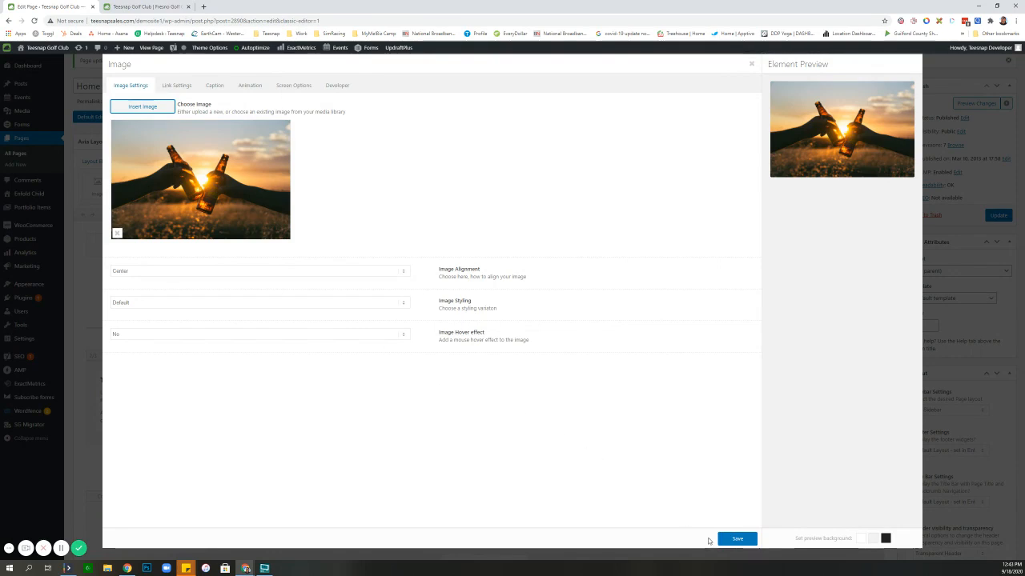
click(736, 541)
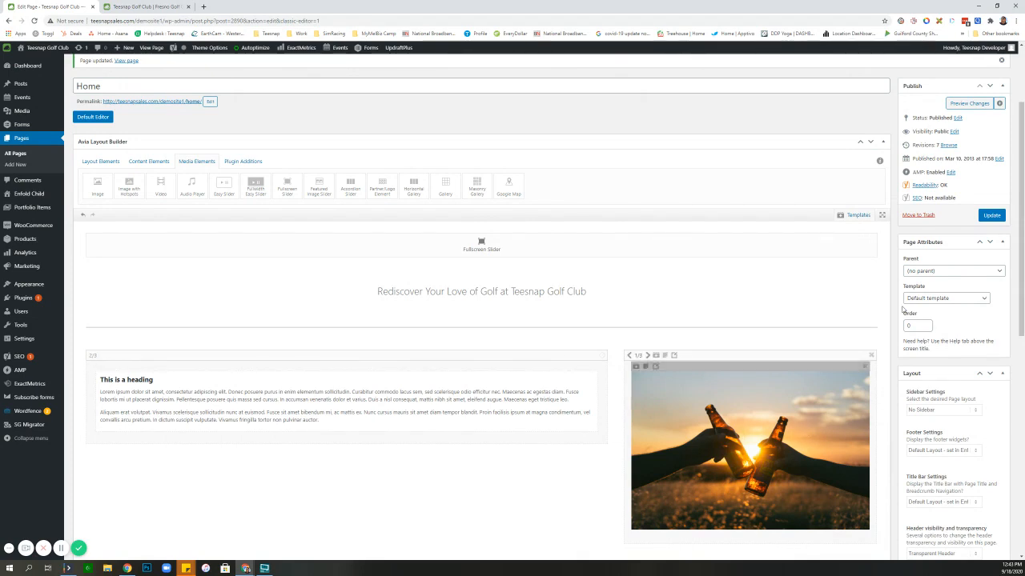
- Update the Home page and reload the live home page to check the photo beside the text block
click(991, 215)
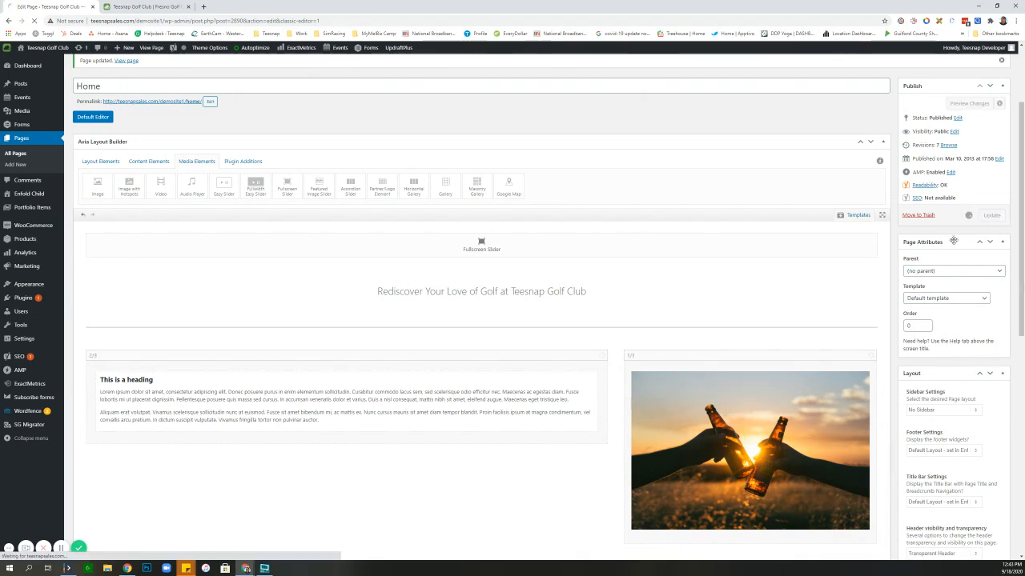
click(133, 9)
click(33, 20)
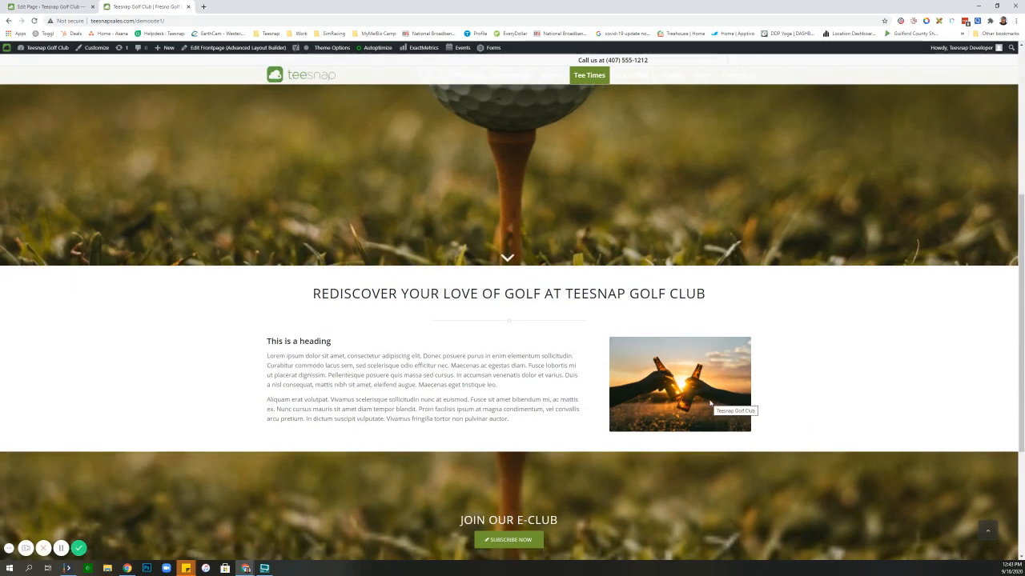
- Move the bottle photo's Image element below the text block in the 2/3 column and preview the Home page changes
click(36, 8)
scroll(606, 299, down, 3)
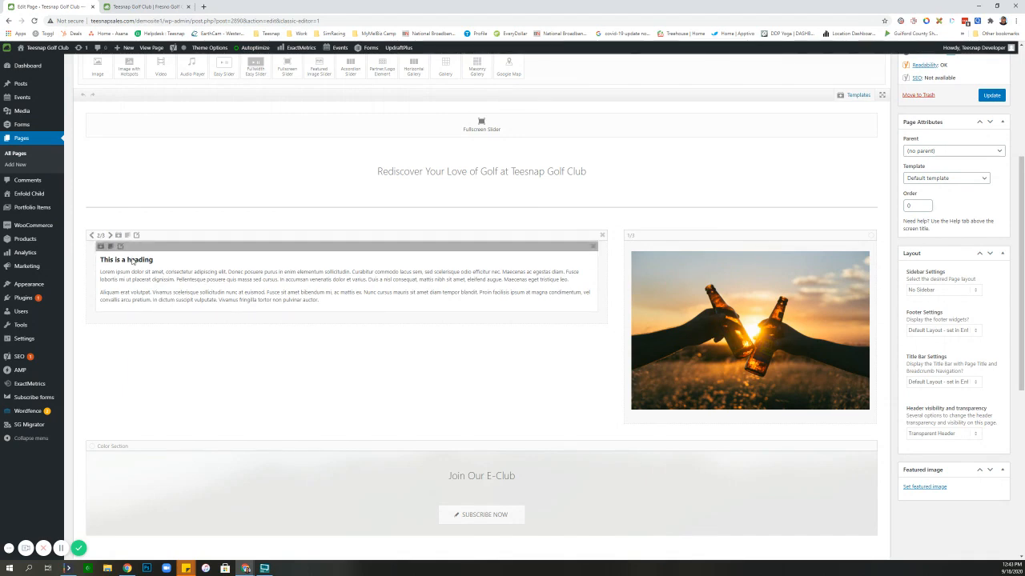
drag(709, 246, 313, 308)
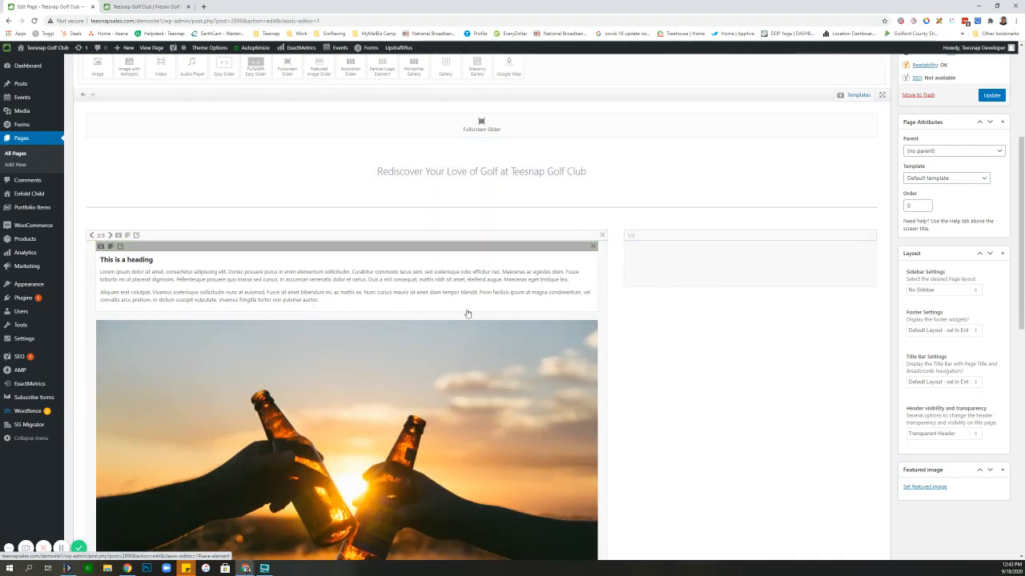
scroll(980, 182, up, 3)
click(971, 183)
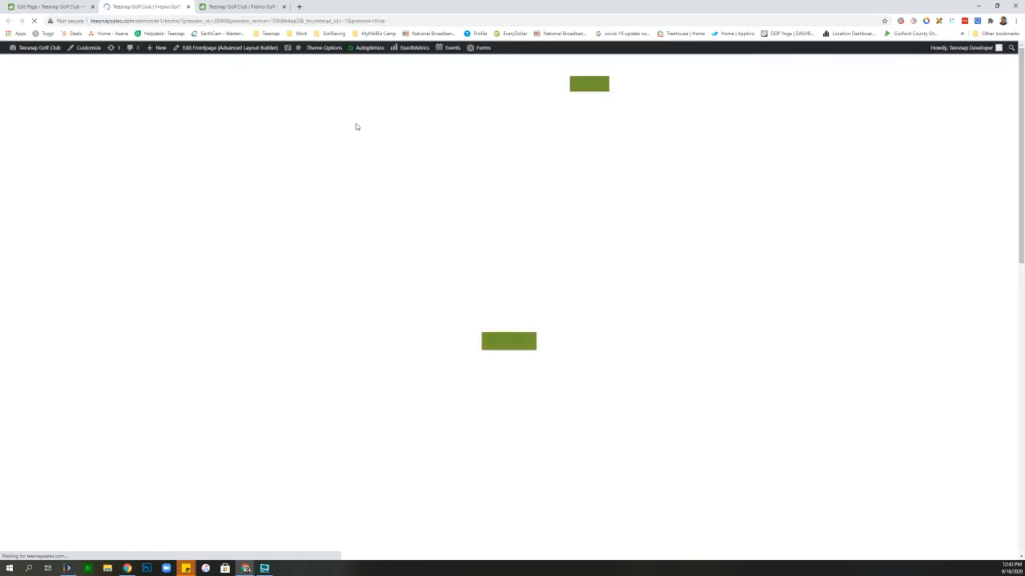
scroll(419, 158, down, 5)
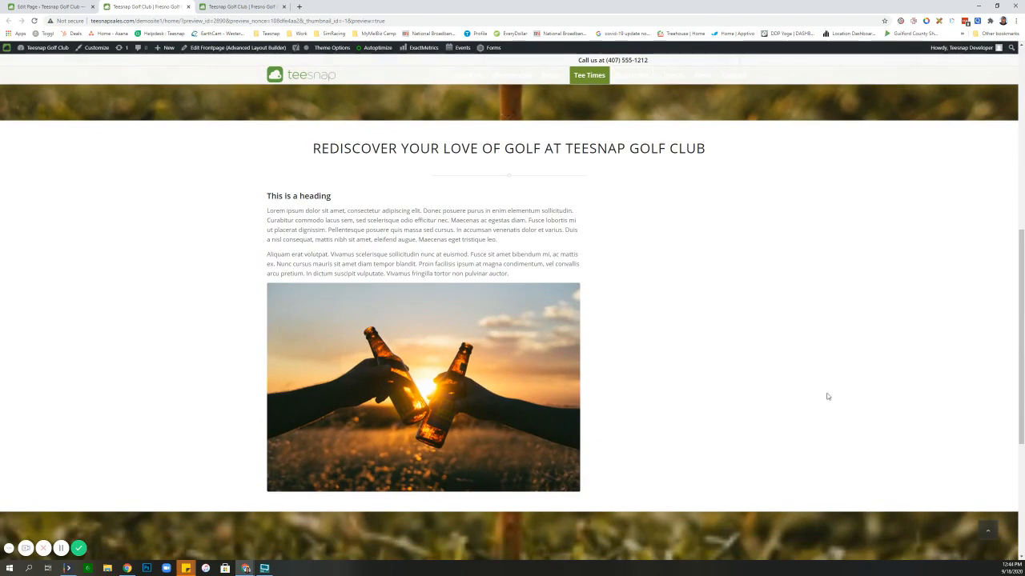
- Move the bottle photo's Image element from the 2/3 column back into the 1/3 column
click(73, 7)
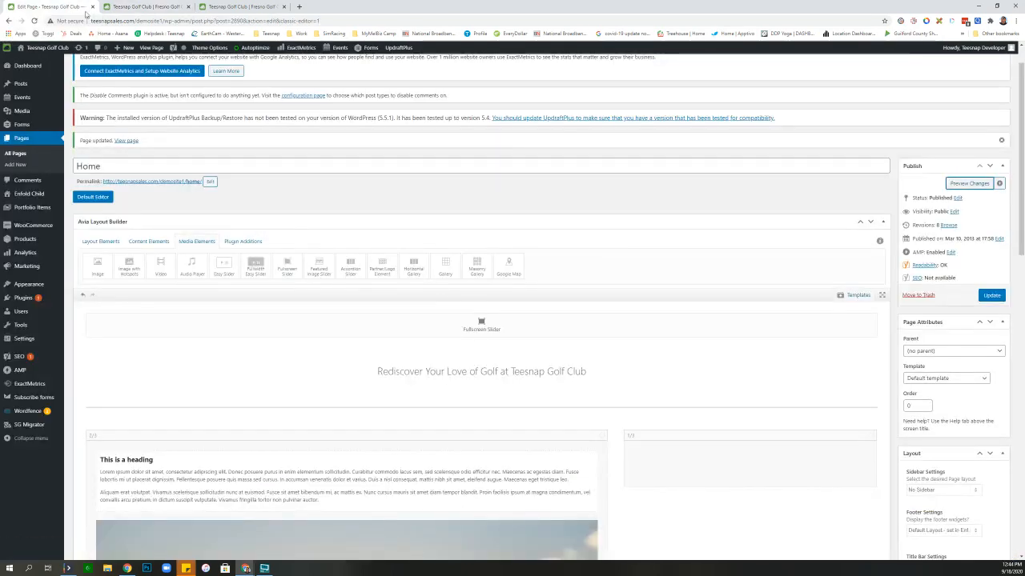
scroll(329, 271, down, 5)
drag(330, 270, 742, 217)
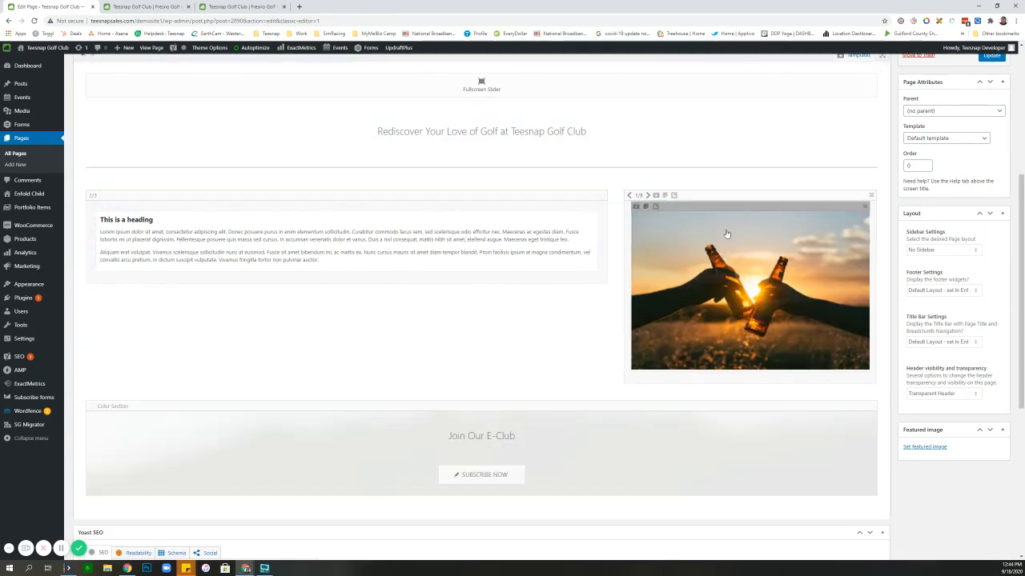
scroll(653, 314, up, 5)
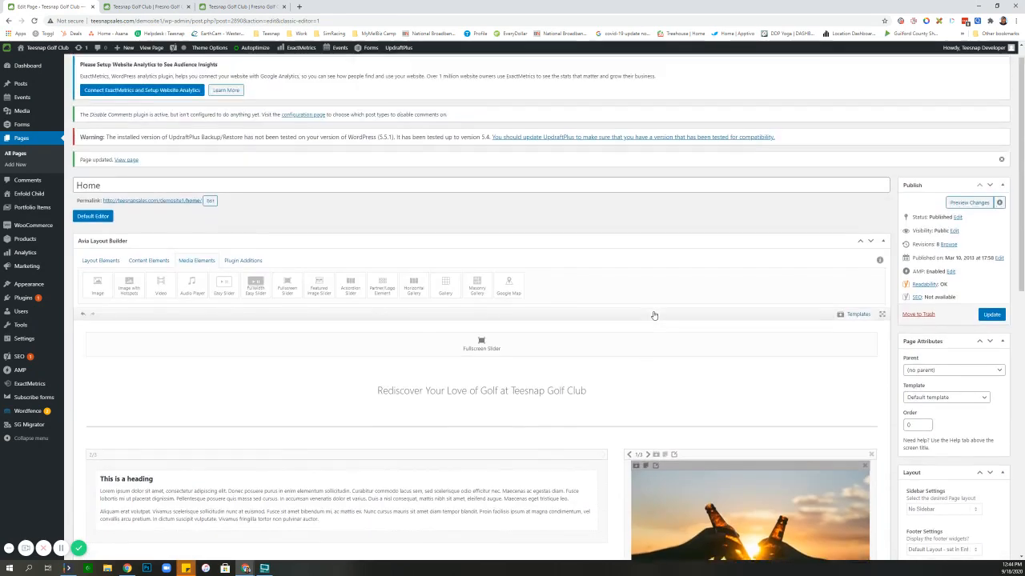
- Add a Text Block element below the existing text in the 2/3 column and save it with its placeholder text
scroll(544, 289, down, 3)
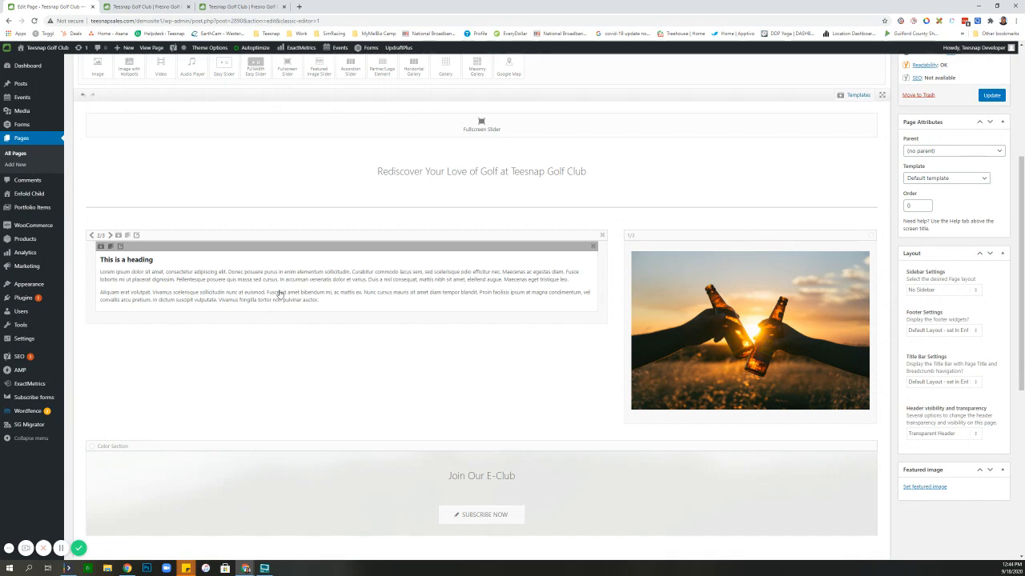
scroll(265, 293, up, 2)
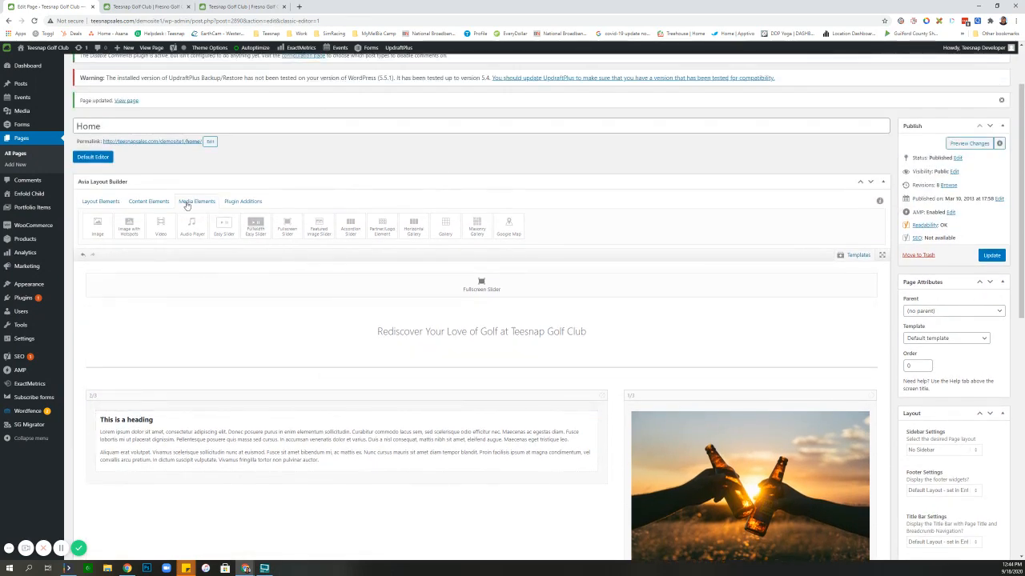
click(148, 201)
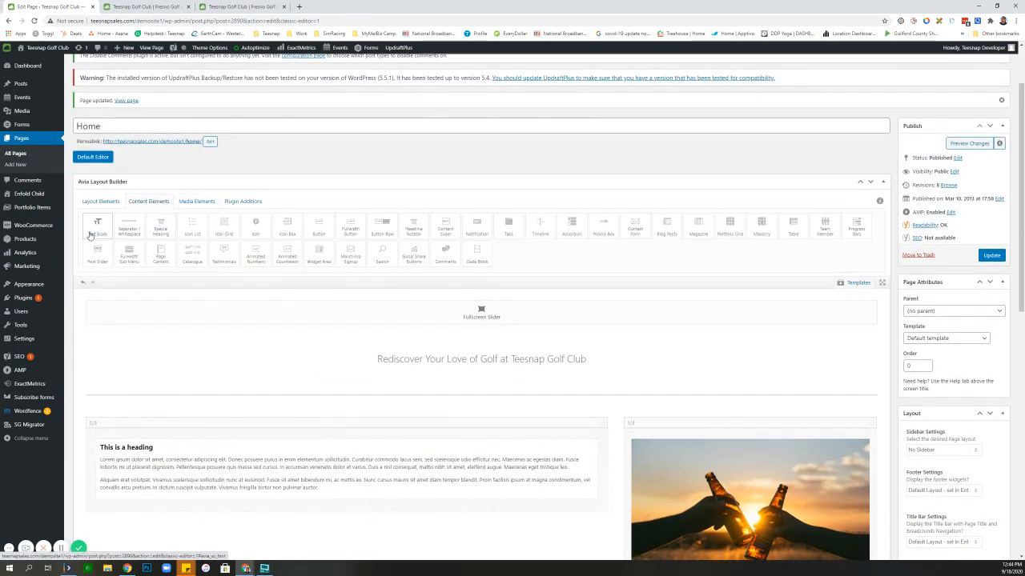
scroll(98, 227, down, 1)
drag(98, 144, 284, 422)
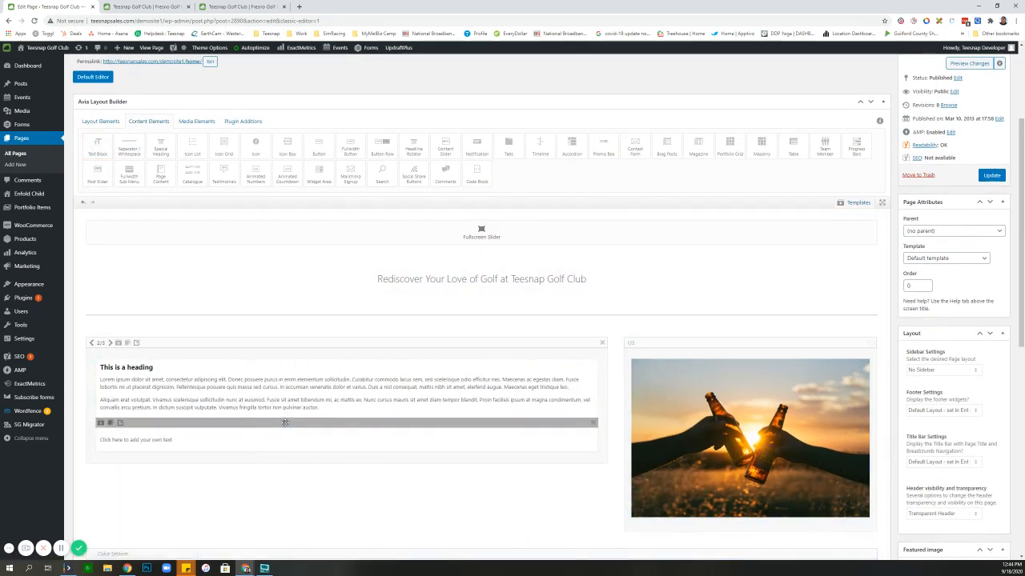
click(178, 445)
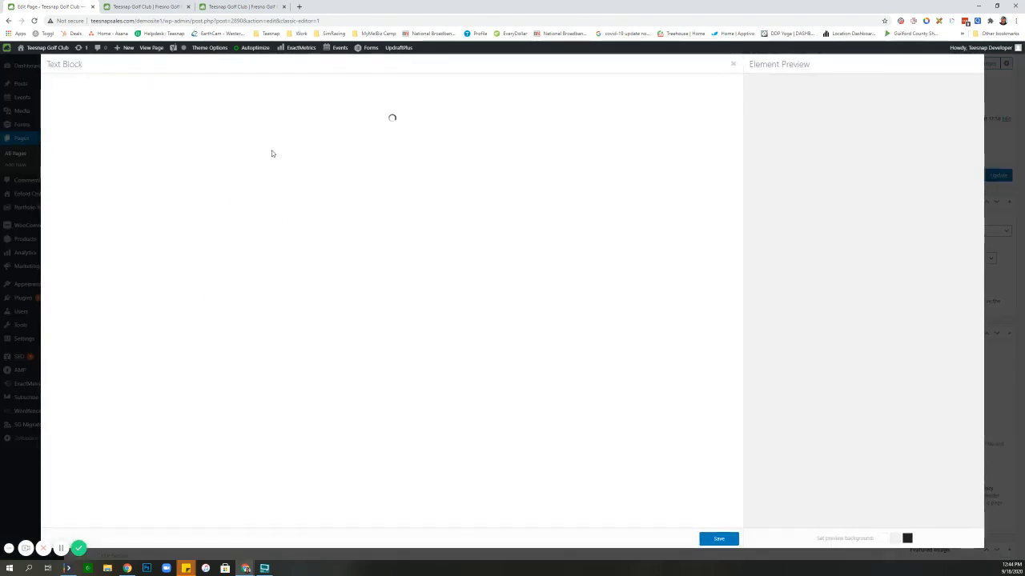
click(722, 540)
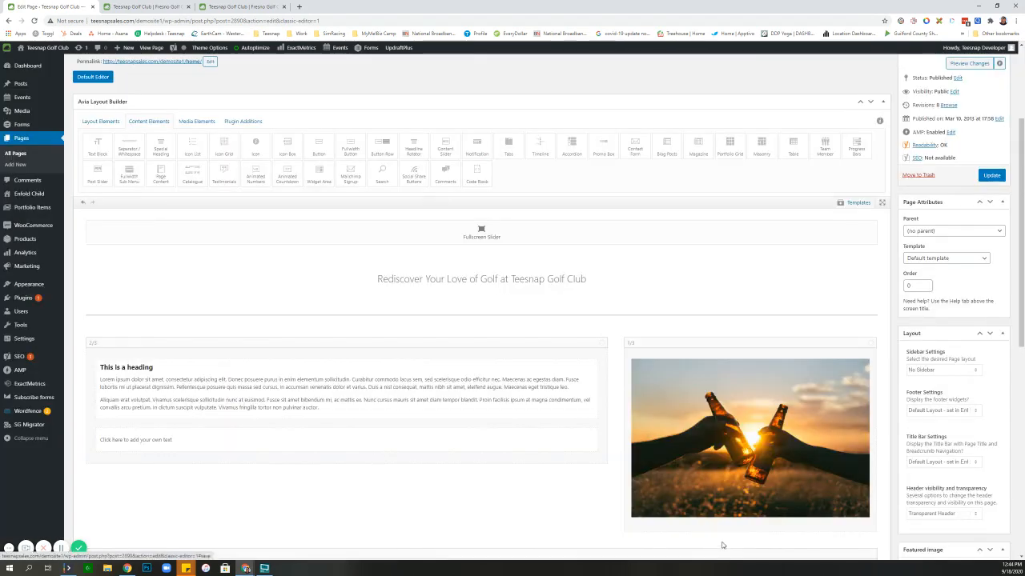
- Update the Home page, close the outdated preview, and reload the live home page to check the added text block
click(992, 175)
click(152, 7)
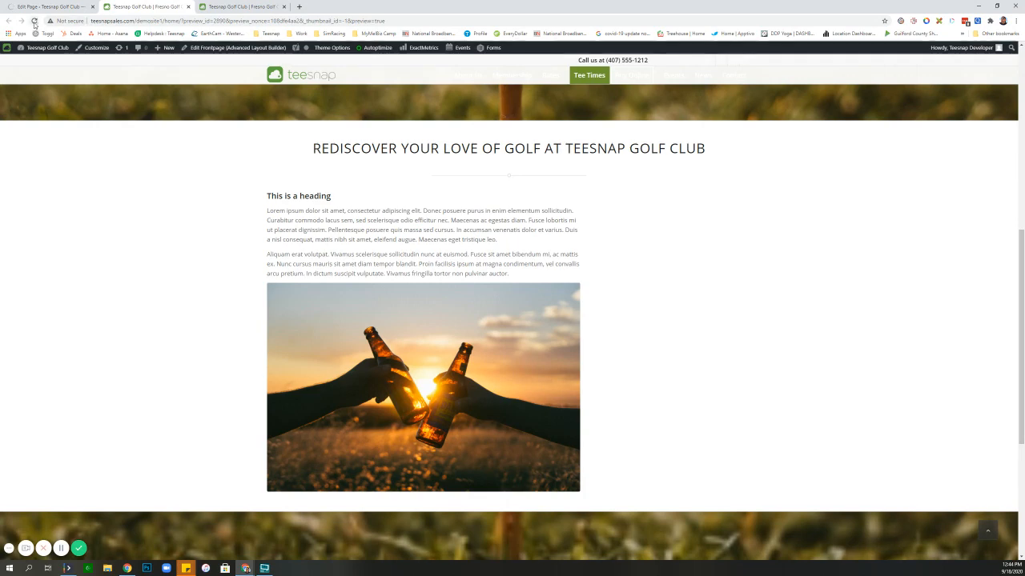
click(188, 6)
click(148, 6)
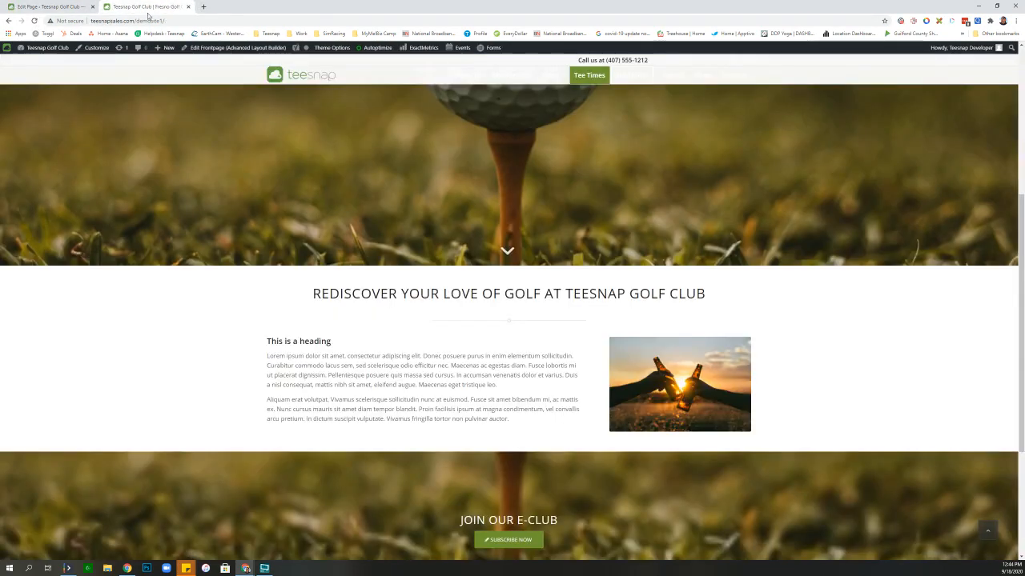
click(35, 22)
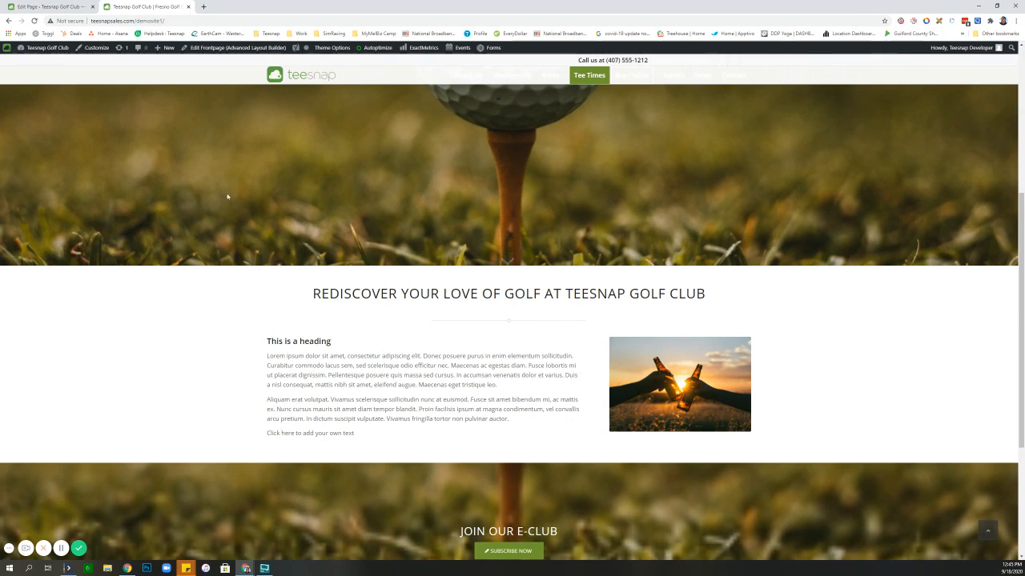
- Insert a Separator / Whitespace element between the two text blocks in the 2/3 column
click(67, 7)
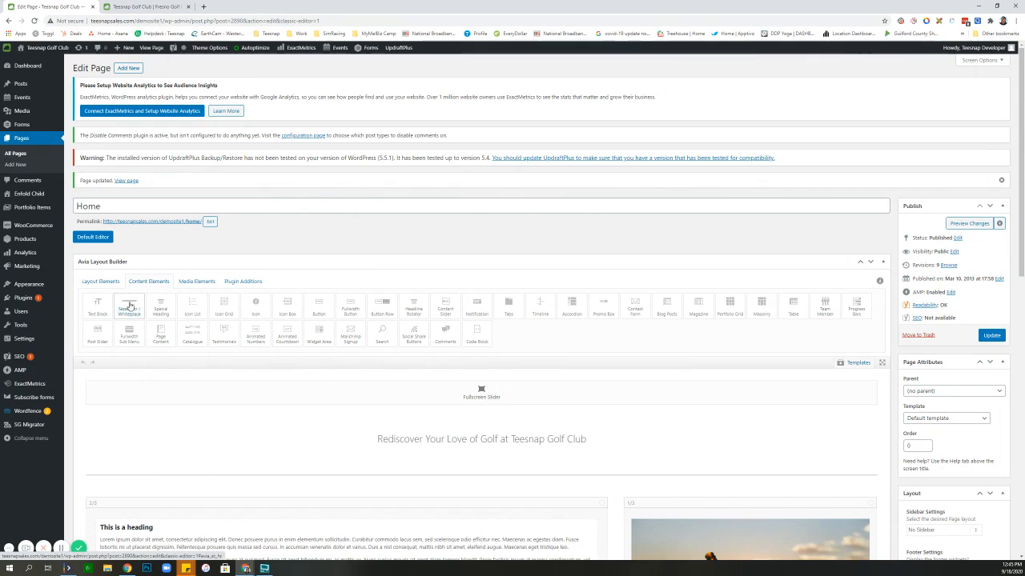
scroll(135, 305, down, 5)
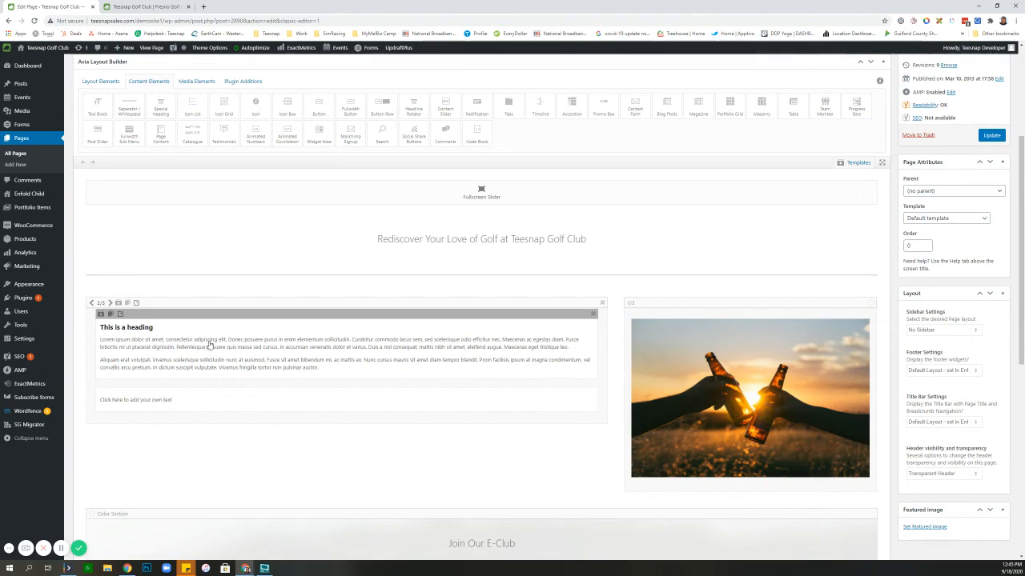
drag(129, 108, 201, 389)
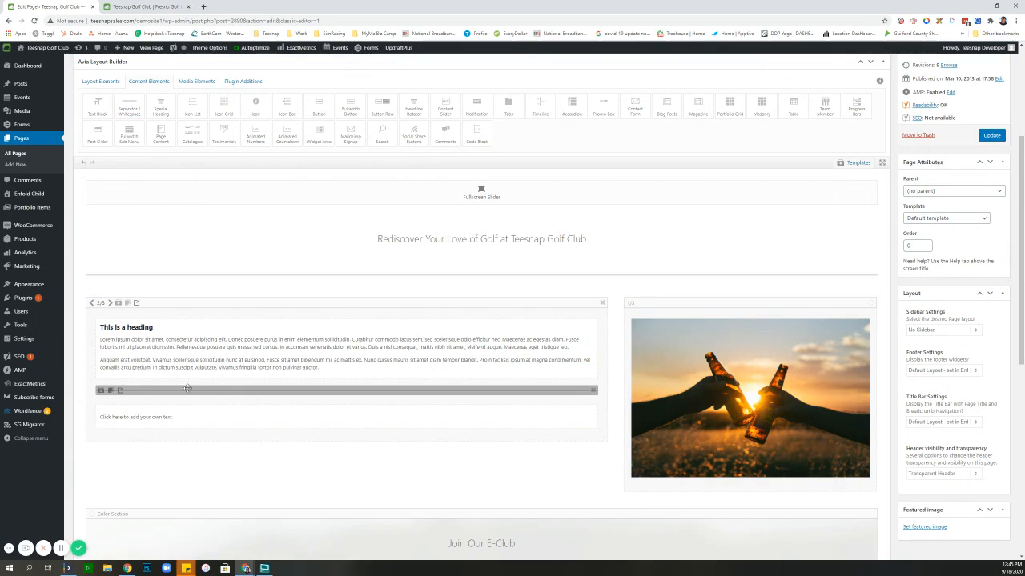
- Set the separator's Horizontal Ruler Styling to Whitespace with a height of 350 and save the element
click(120, 391)
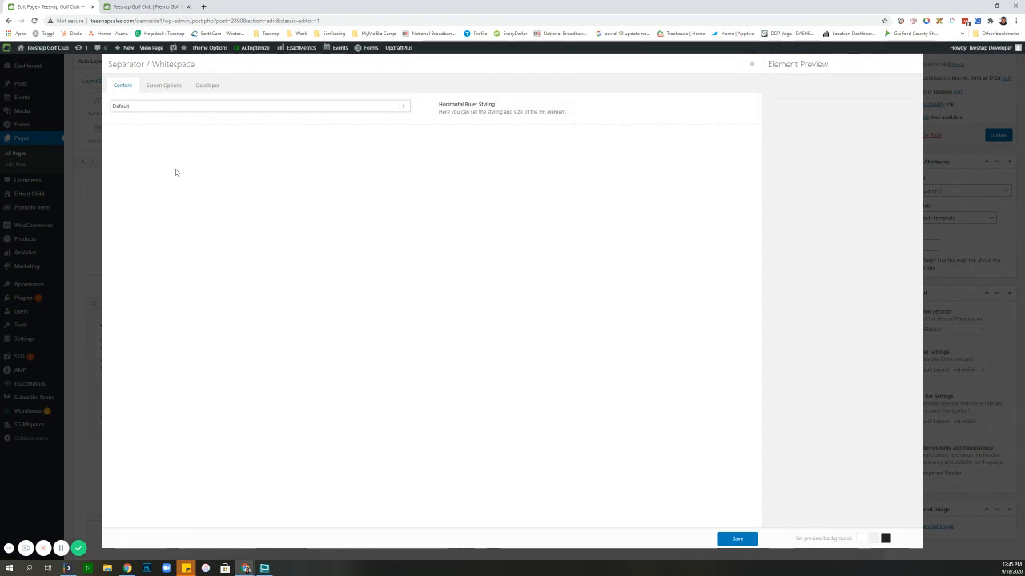
click(157, 111)
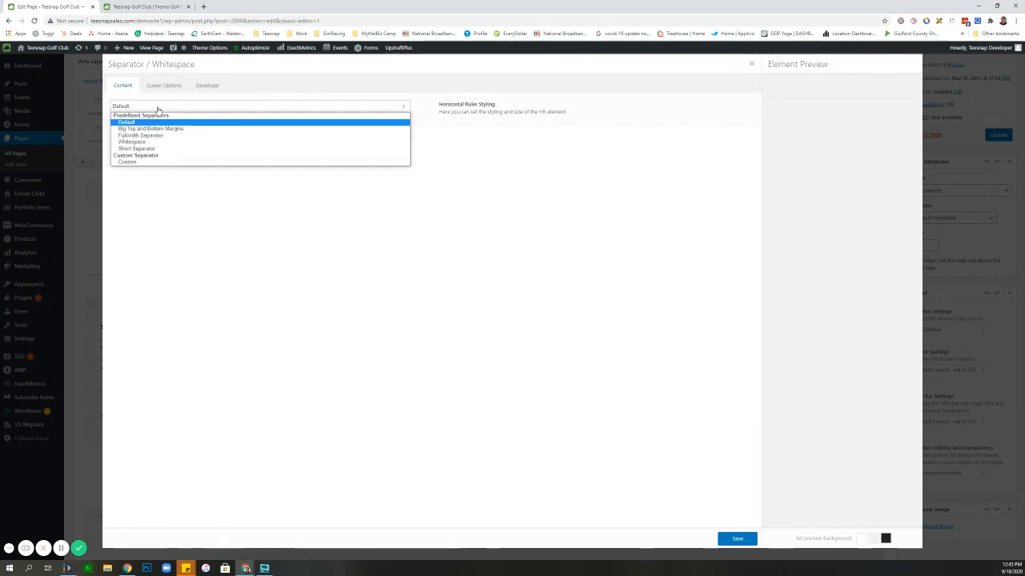
click(133, 142)
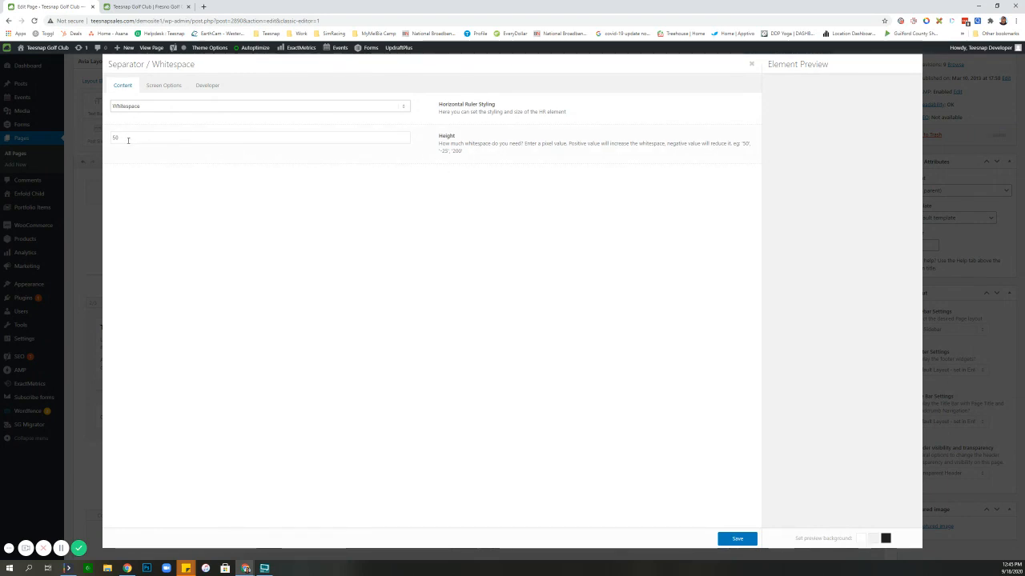
drag(130, 138, 93, 139)
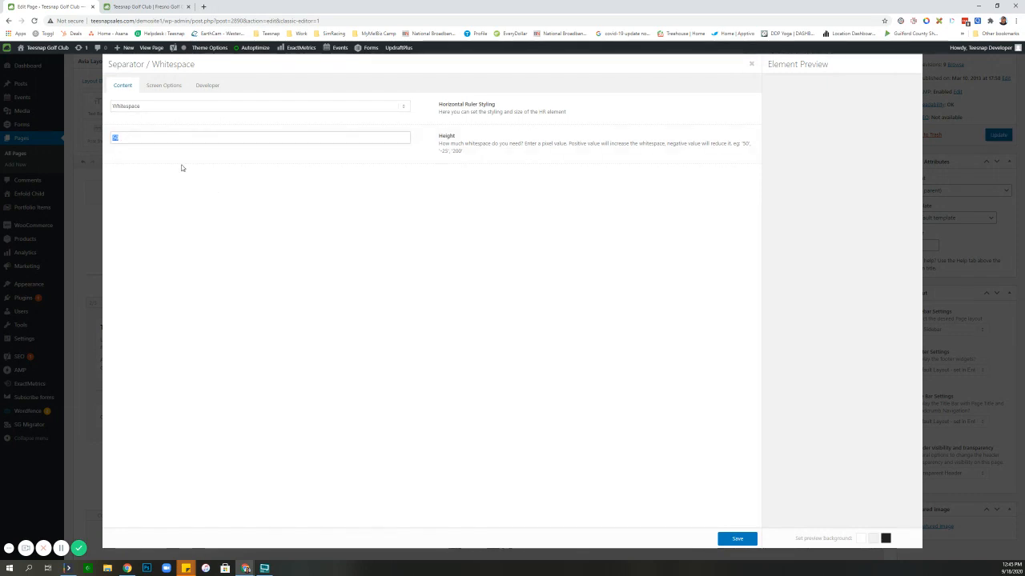
text(350)
click(732, 542)
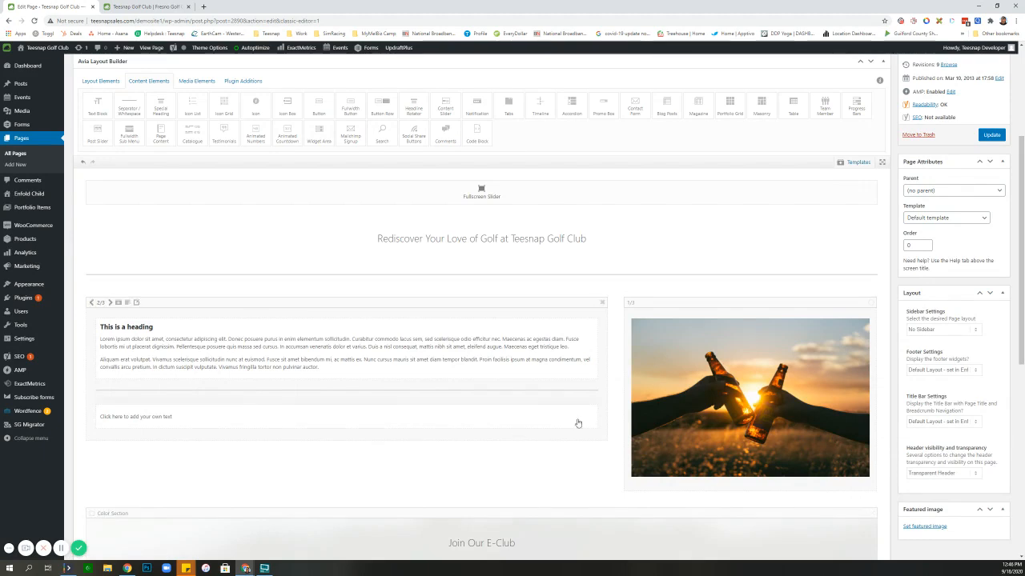
- Update the Home page and reload the live home page to check the whitespace between the text blocks
click(991, 135)
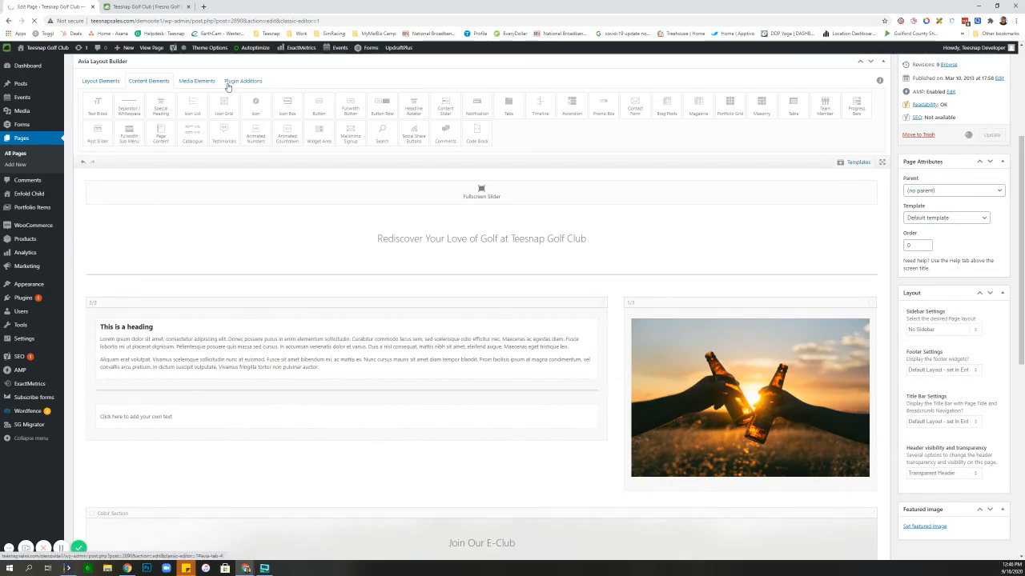
click(128, 7)
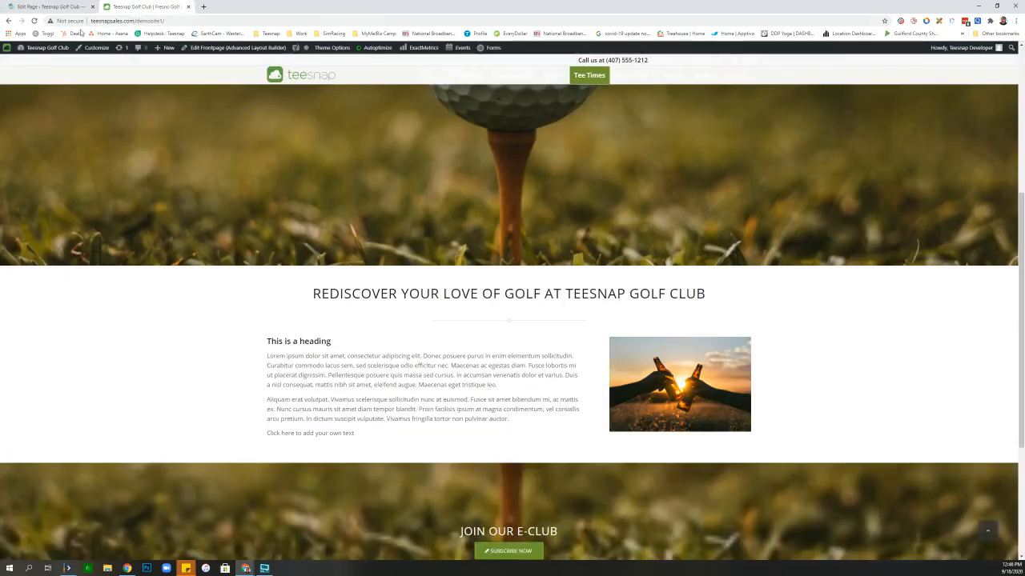
click(34, 21)
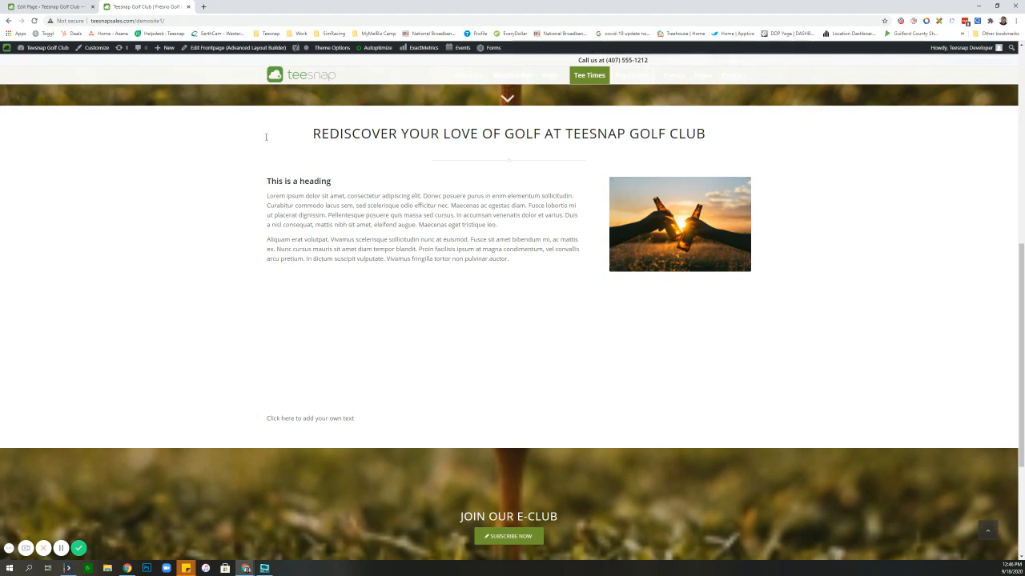
- Reduce the whitespace separator's height to 50 in the Home page's 2/3 column and save the element
click(45, 8)
scroll(423, 320, down, 1)
scroll(424, 320, down, 2)
scroll(242, 275, down, 1)
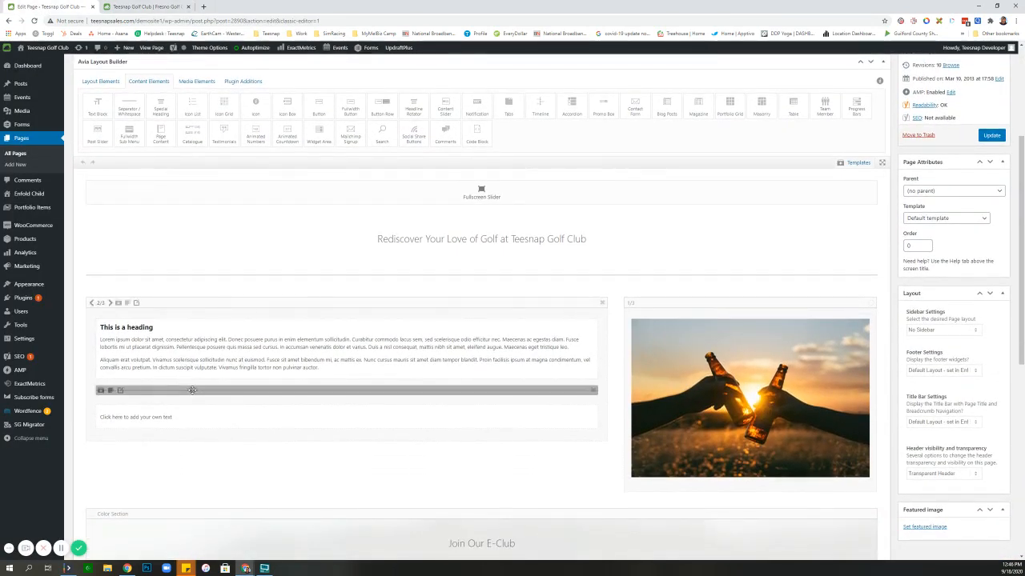
click(121, 391)
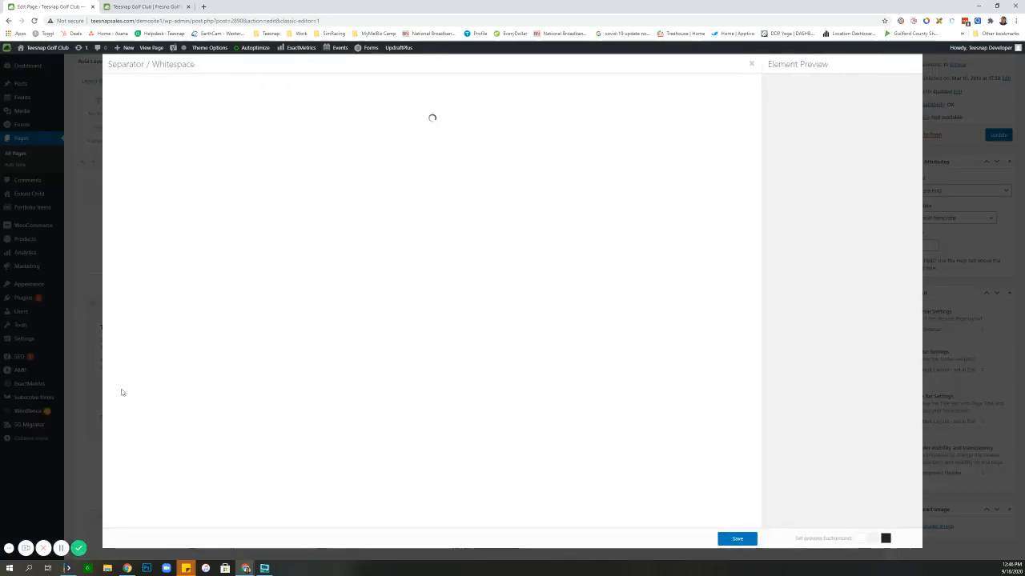
drag(134, 139, 91, 138)
text(50)
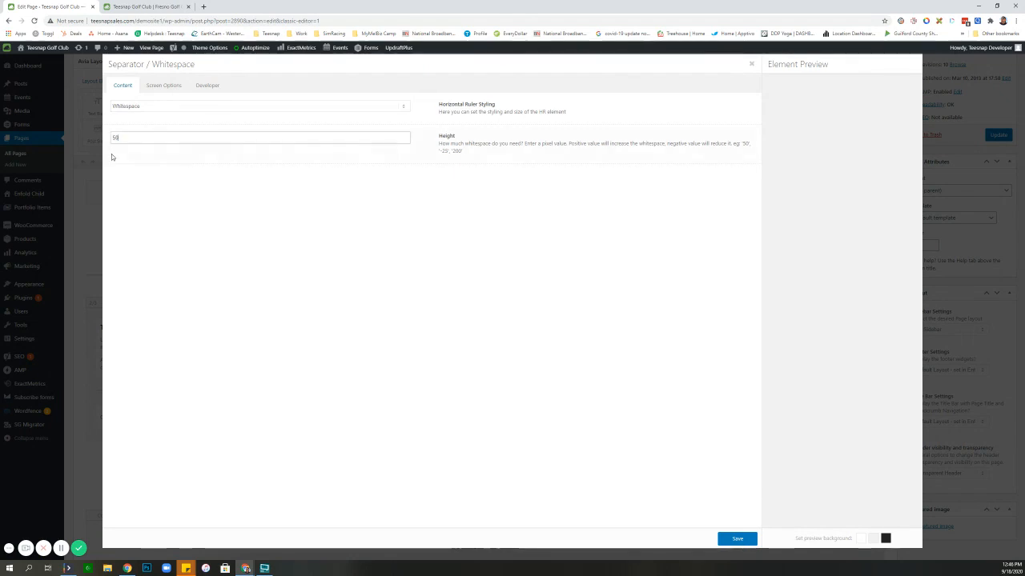
click(748, 540)
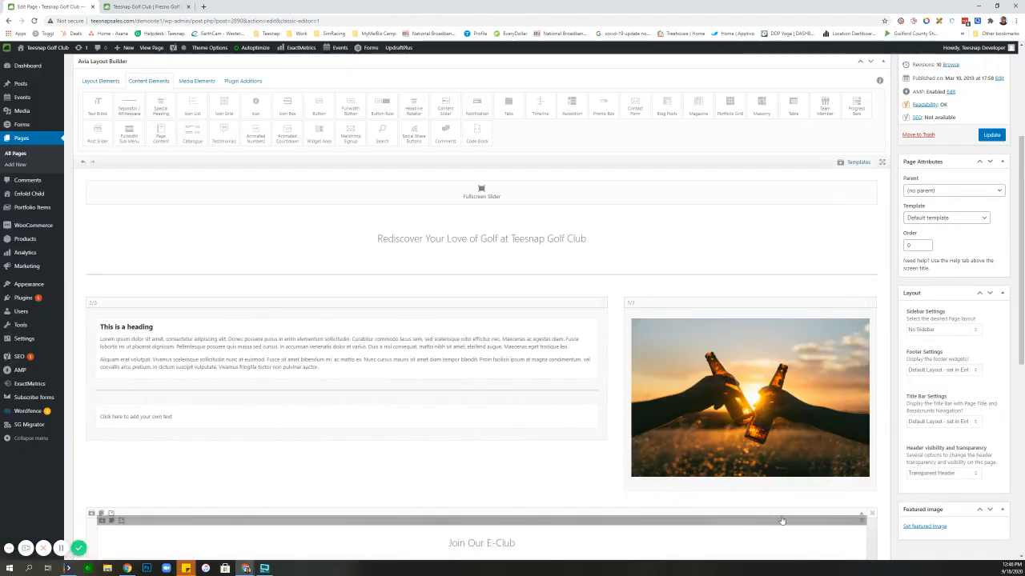
- Update the Home page and reload the live home page to check the reduced gap above the placeholder text
click(994, 136)
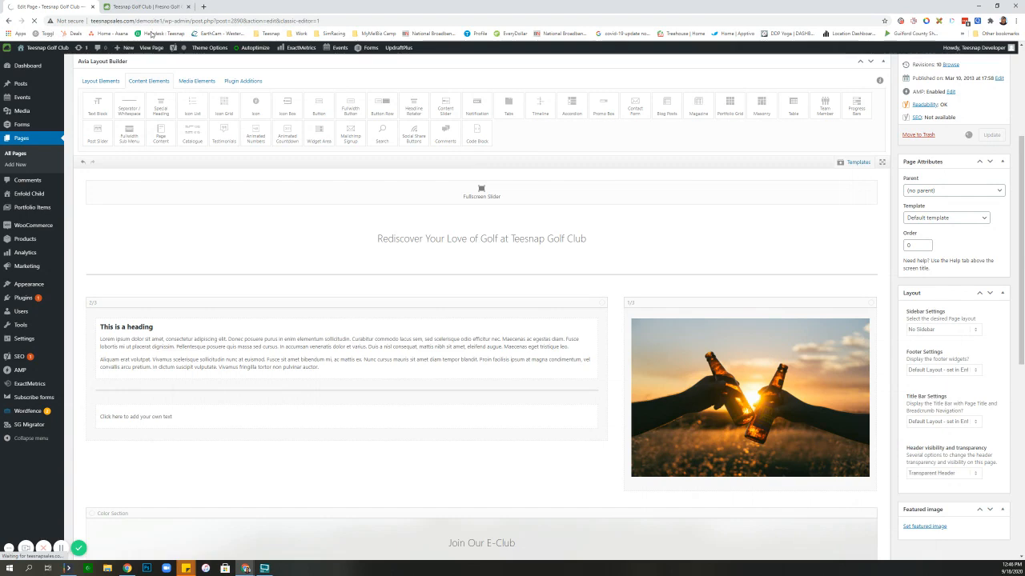
click(140, 6)
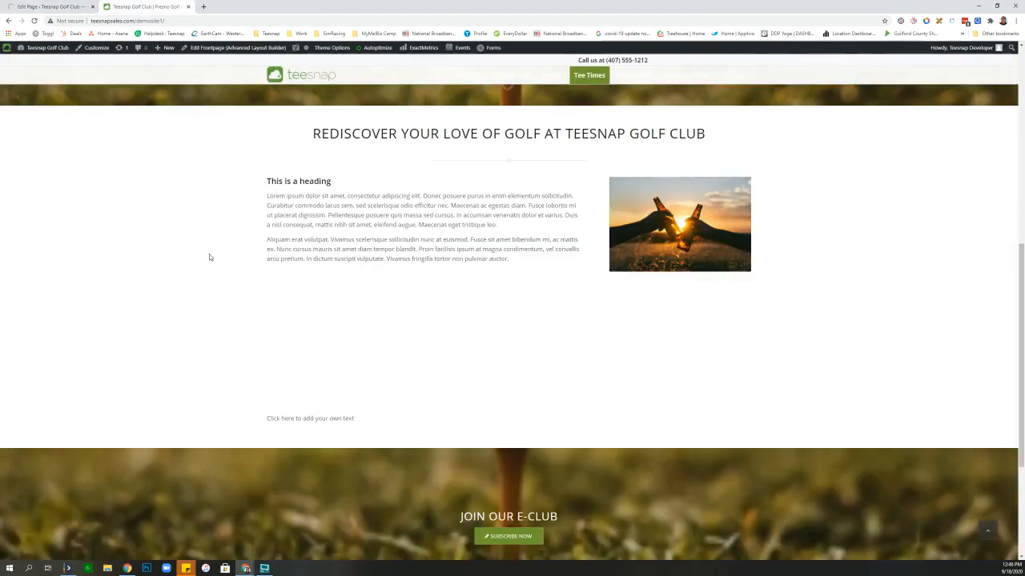
click(35, 22)
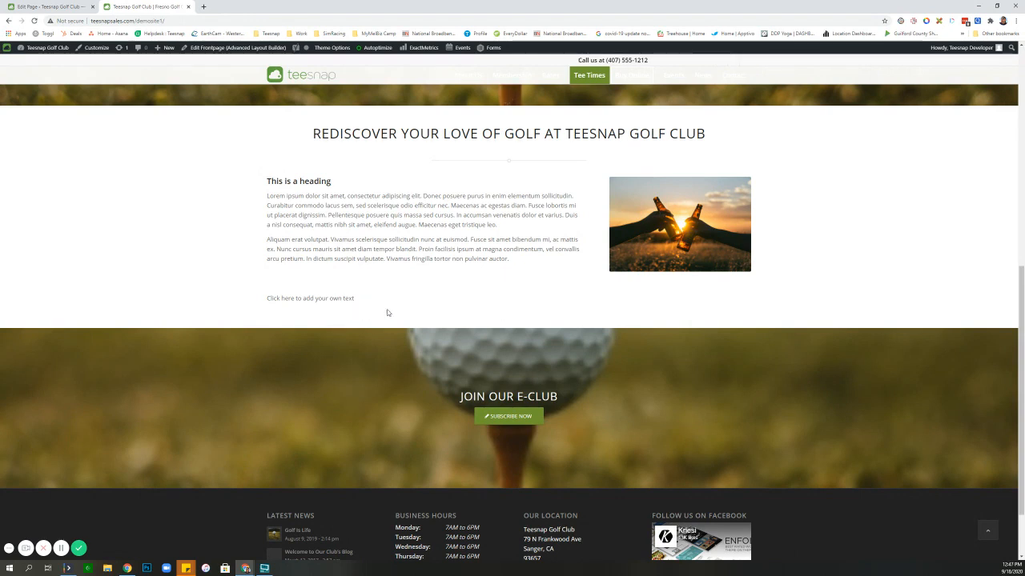
key(ctrl+a)
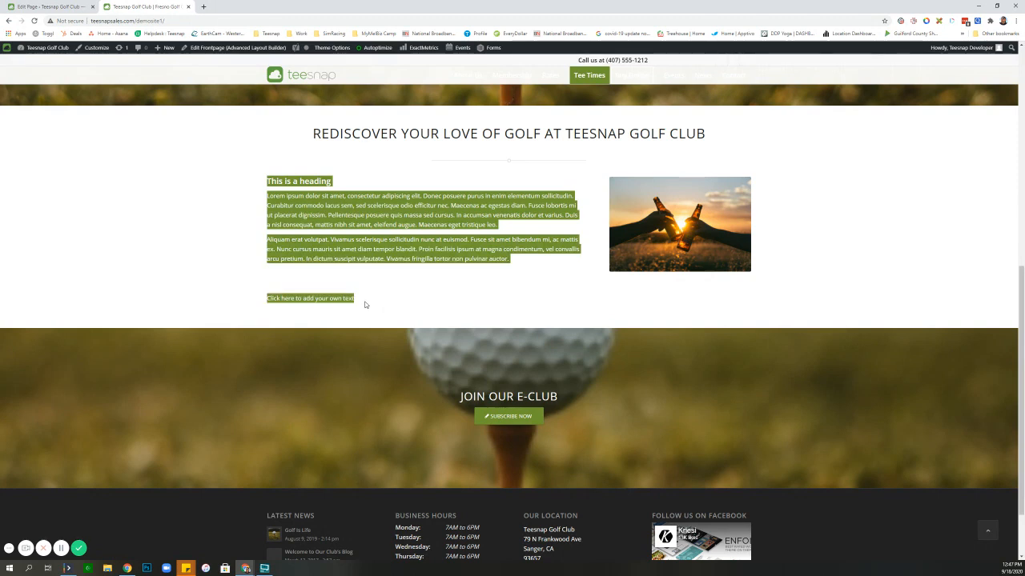
- Delete the placeholder text block and separator from the Home page's 2/3 column and the bottle image from the 1/3 column
click(224, 304)
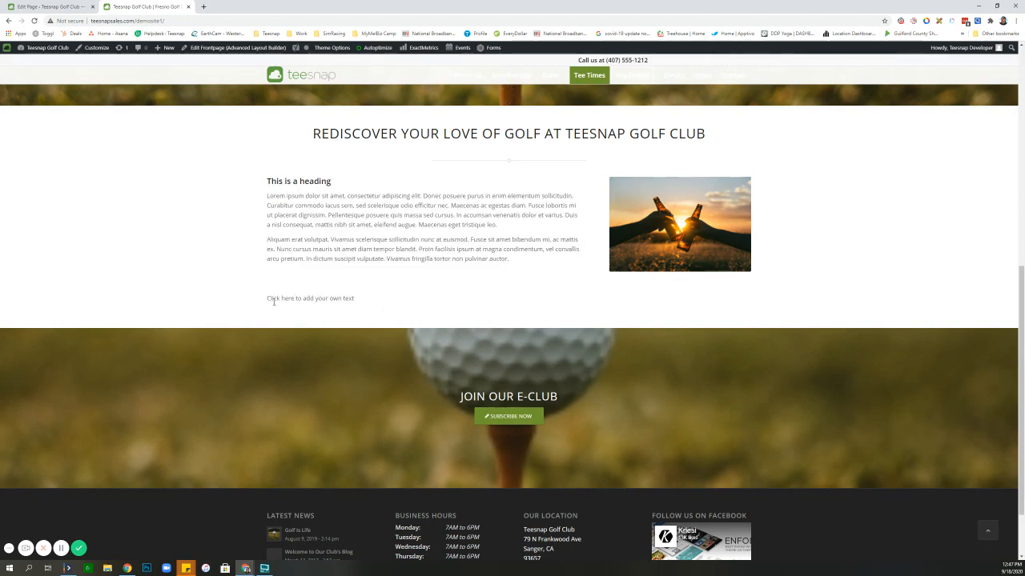
drag(271, 300, 330, 299)
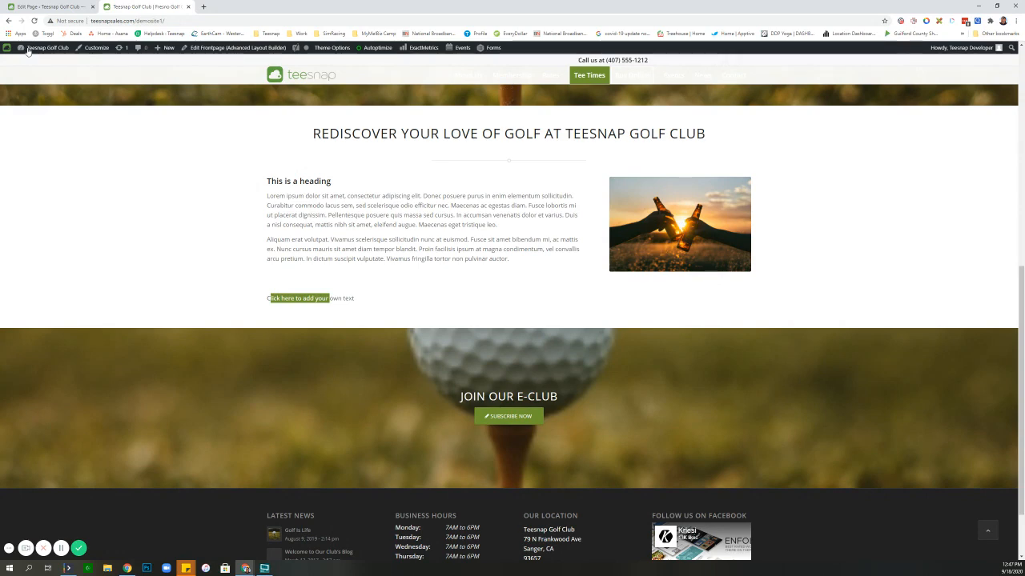
click(49, 7)
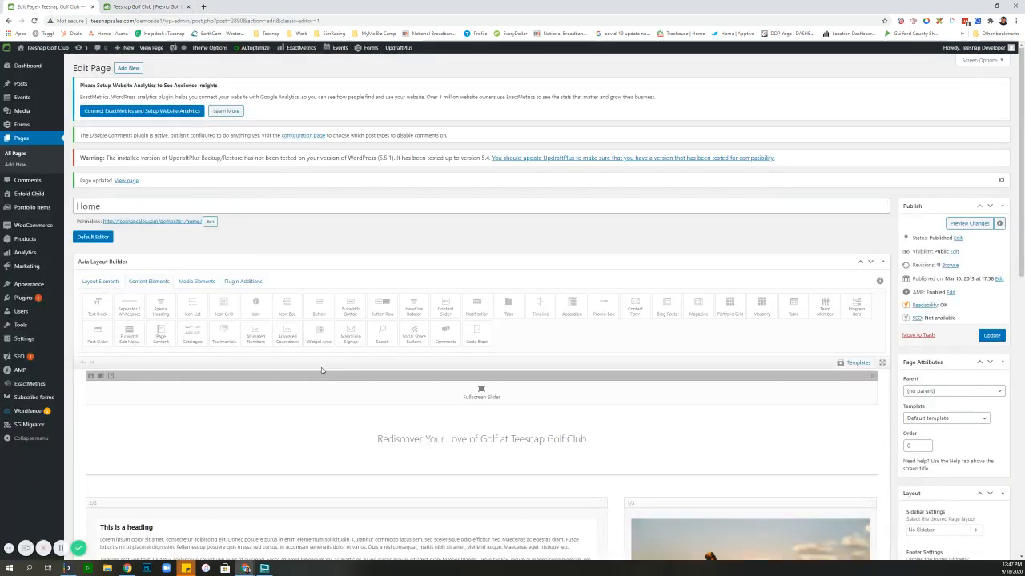
scroll(319, 373, down, 2)
scroll(319, 374, down, 2)
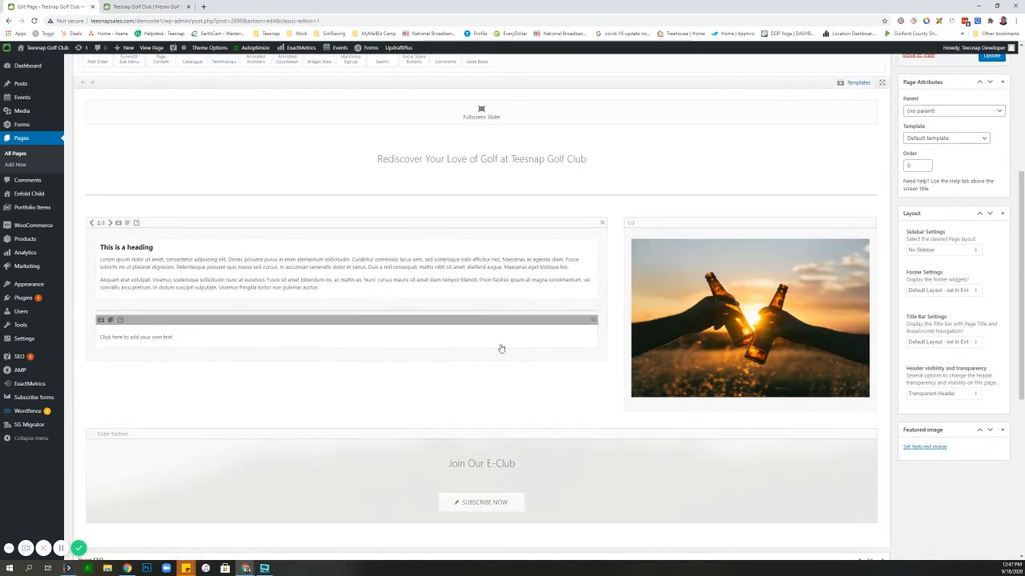
click(592, 320)
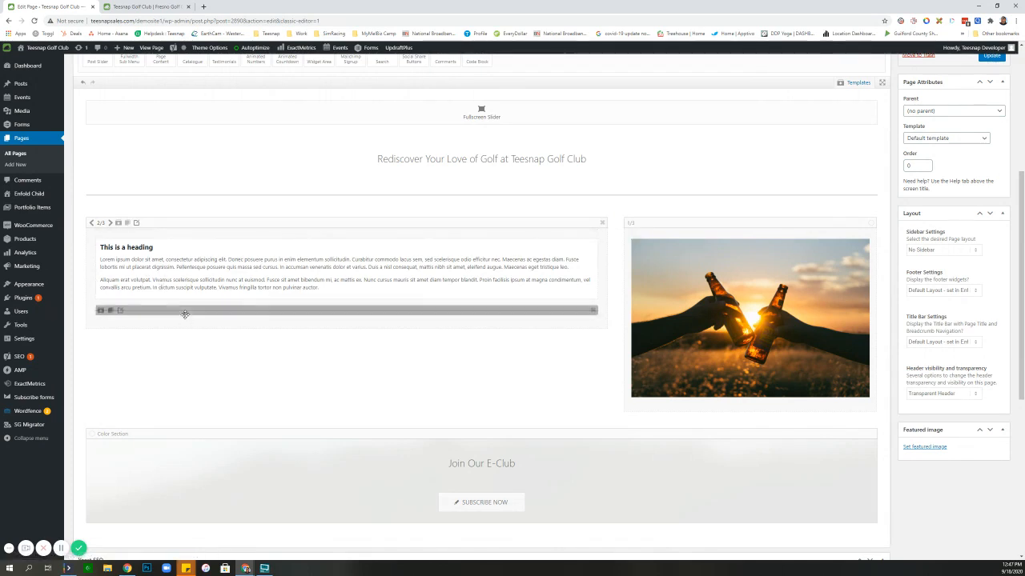
click(594, 313)
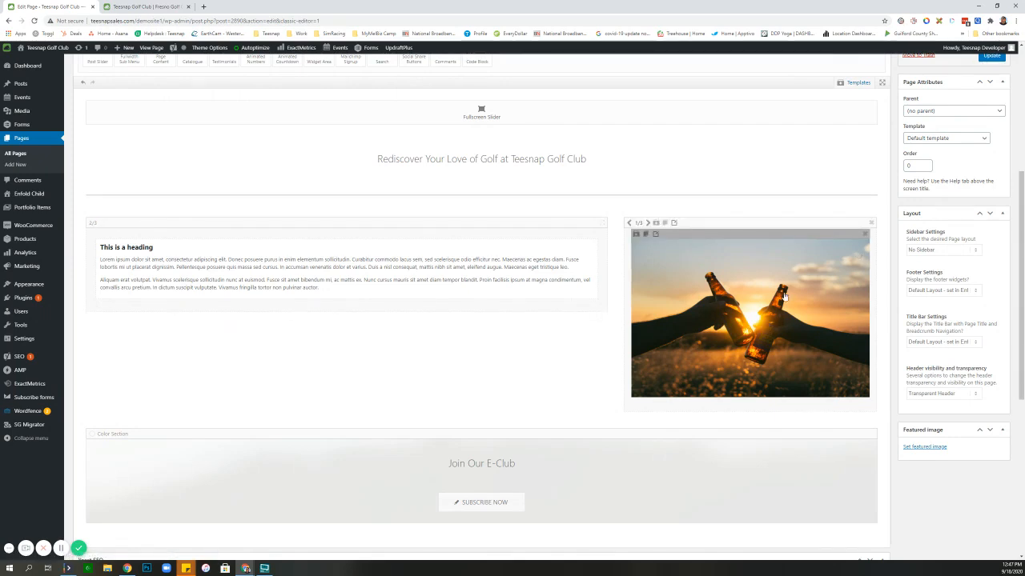
click(864, 236)
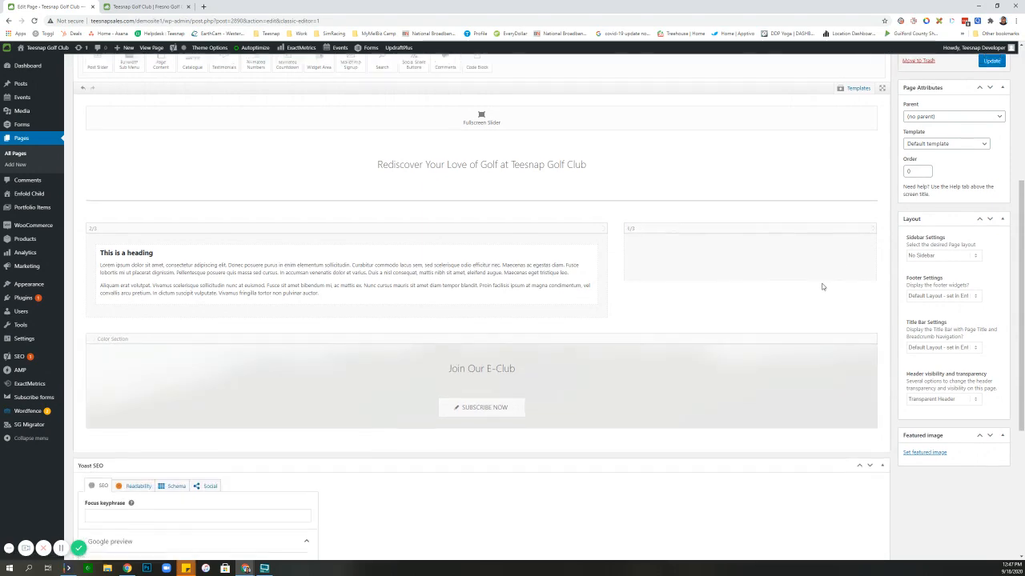
- Update the Home page to publish the removed elements and review the reloaded layout
scroll(822, 284, up, 3)
click(990, 293)
scroll(556, 334, down, 2)
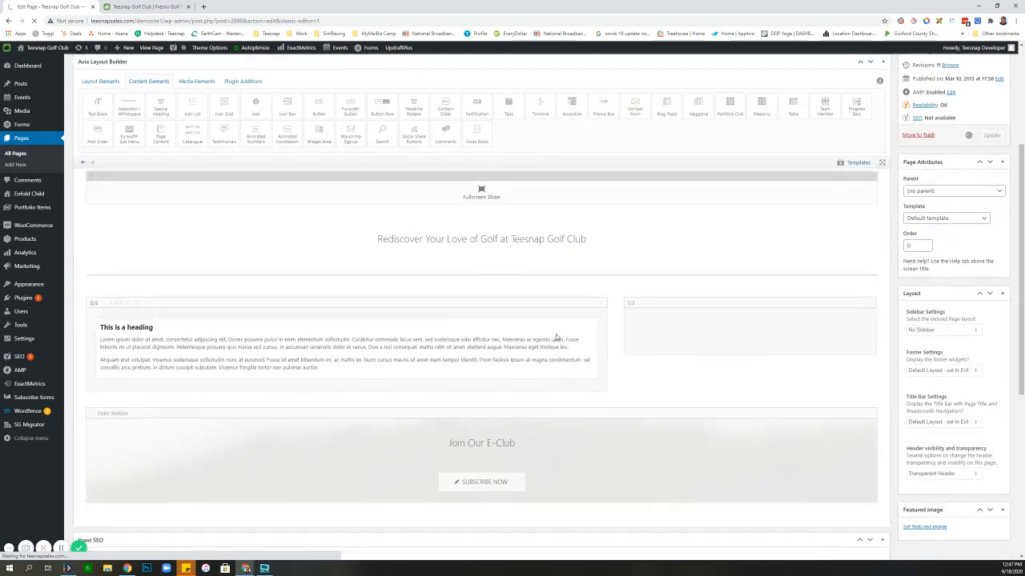
scroll(555, 334, down, 1)
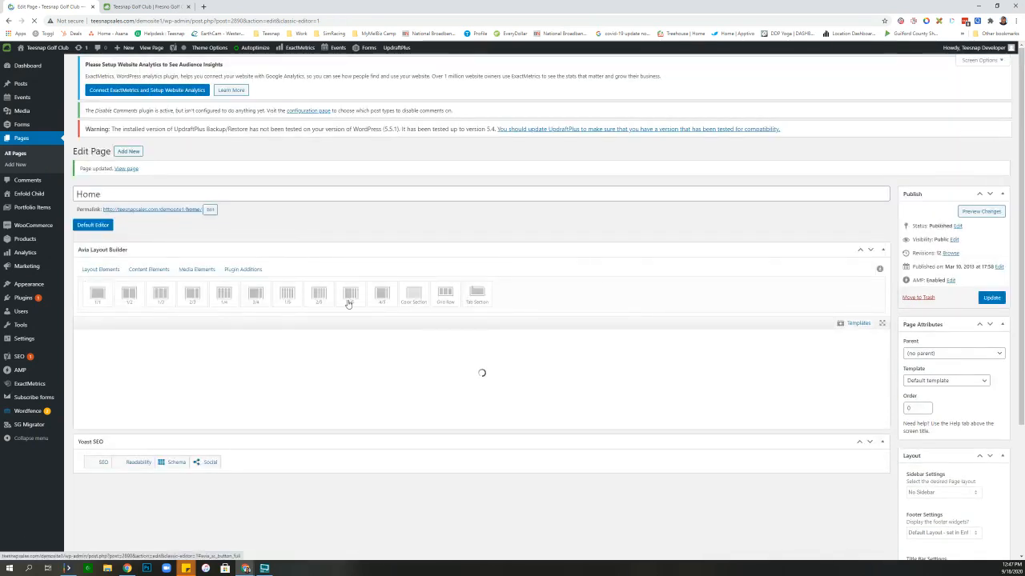
scroll(350, 304, down, 2)
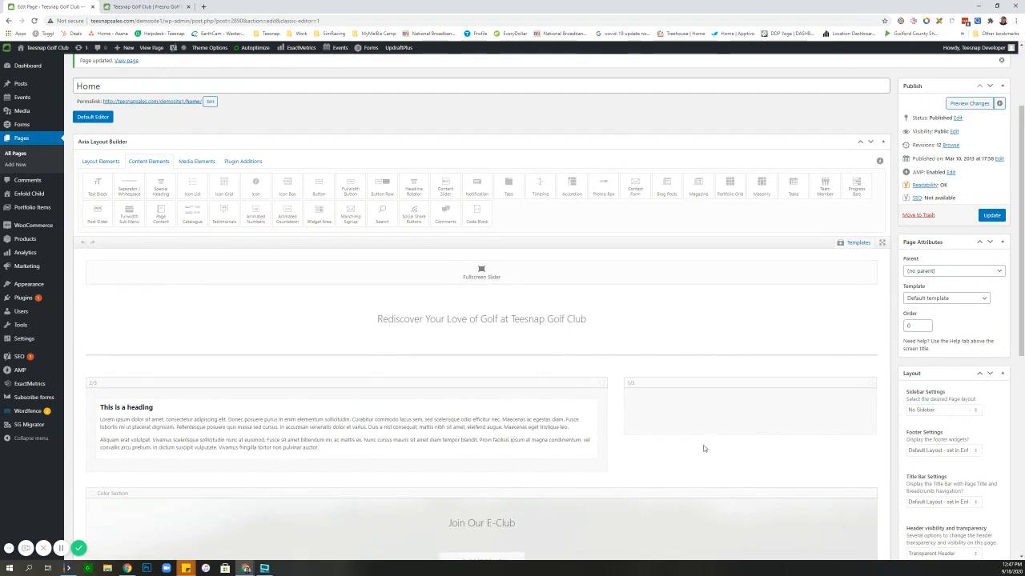
- Open the Rates page on the live site to view its green fees and other fees
click(130, 7)
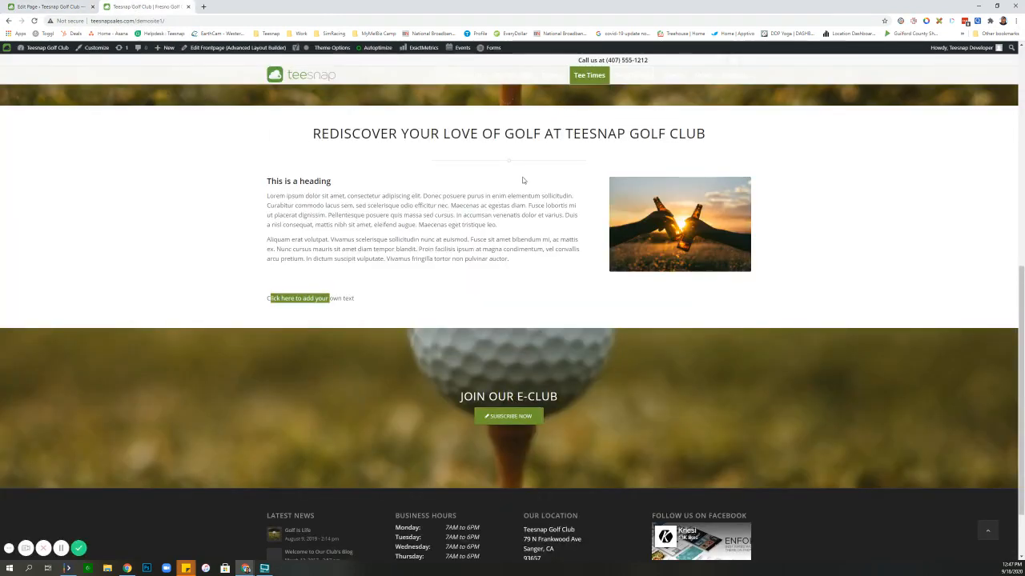
scroll(376, 104, up, 5)
scroll(373, 107, up, 2)
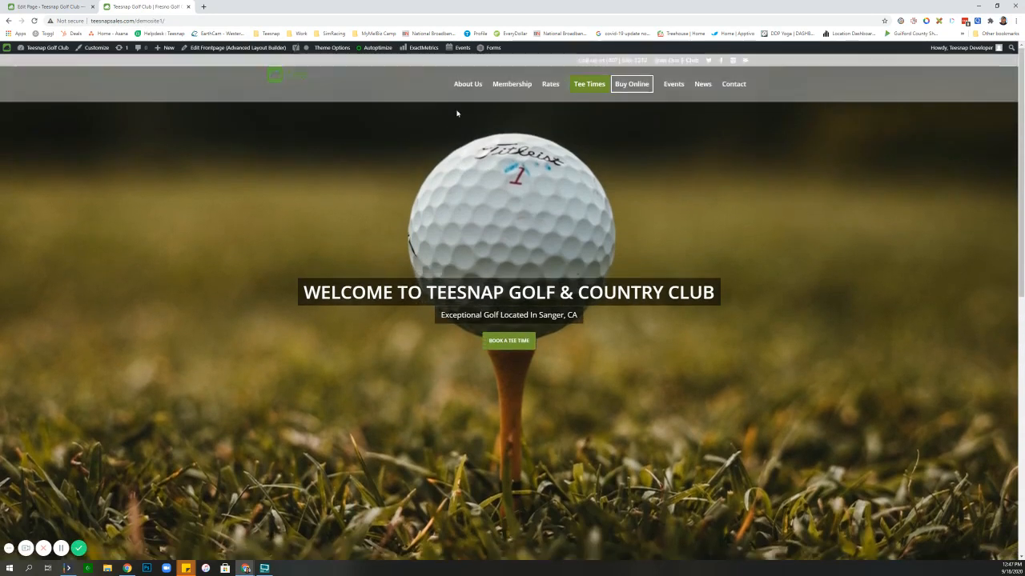
click(550, 87)
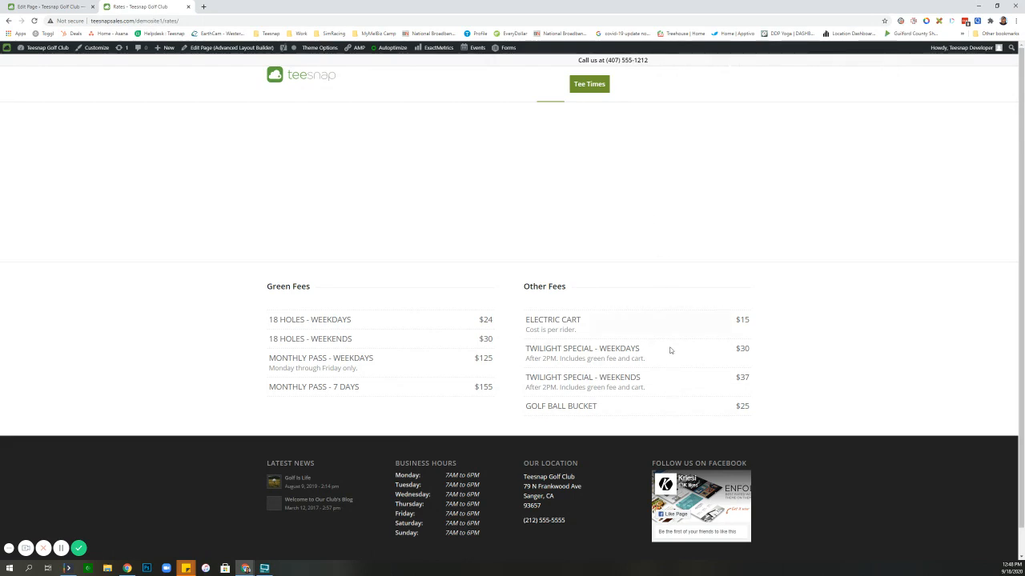
- Find the Rates page in the WordPress pages list and open it for editing
click(52, 6)
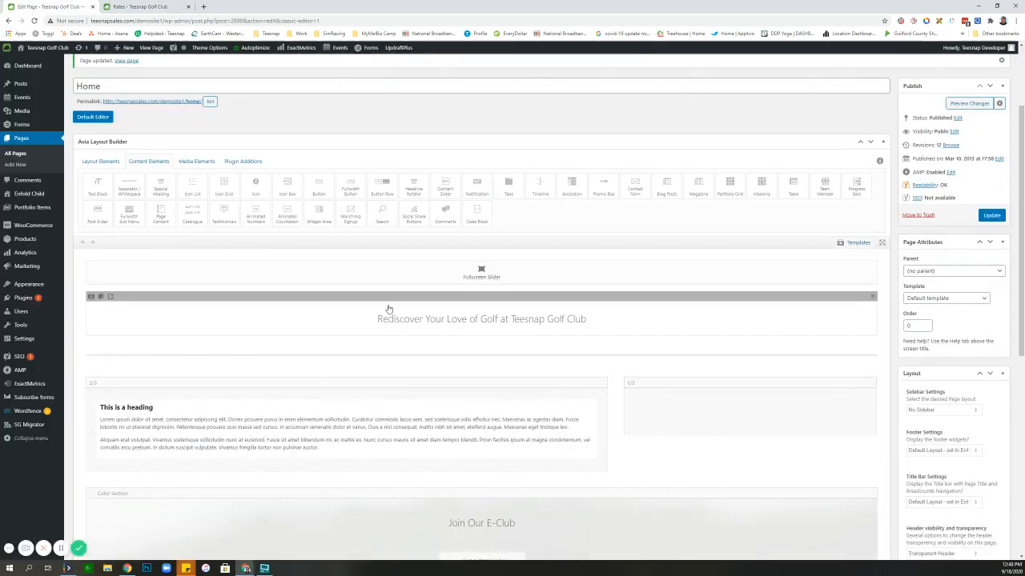
click(22, 139)
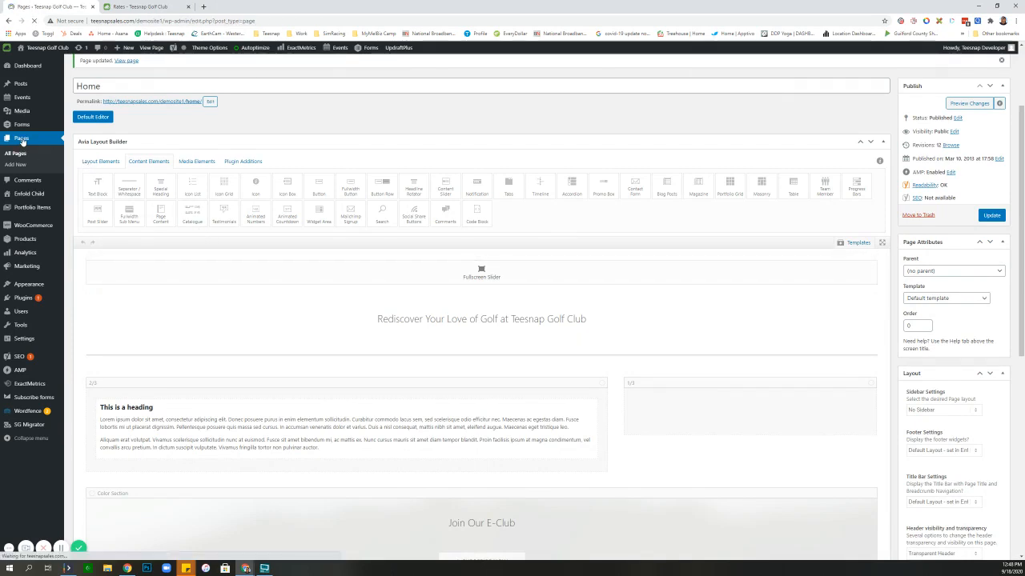
scroll(182, 386, down, 1)
scroll(182, 386, down, 1)
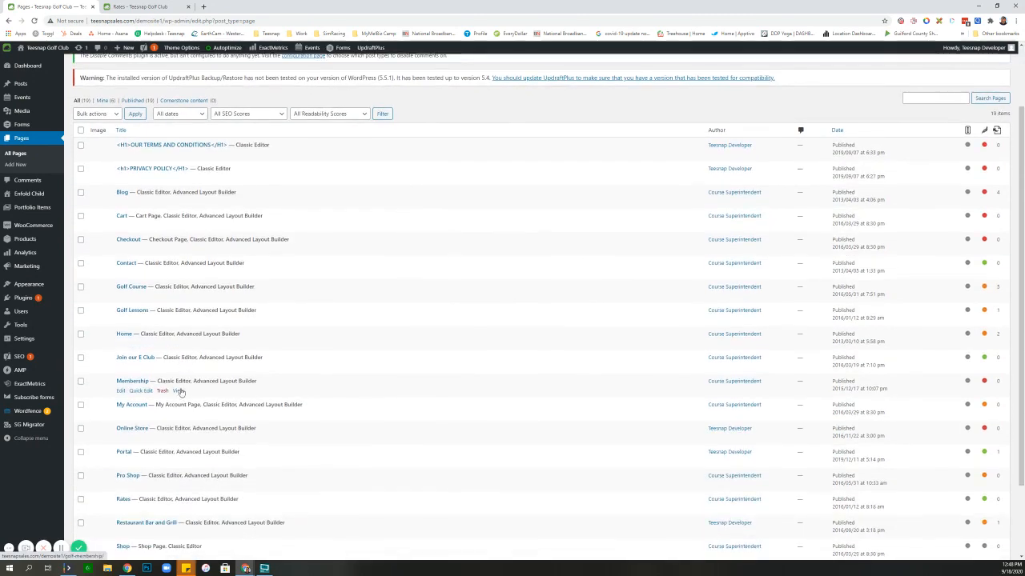
scroll(135, 474, down, 2)
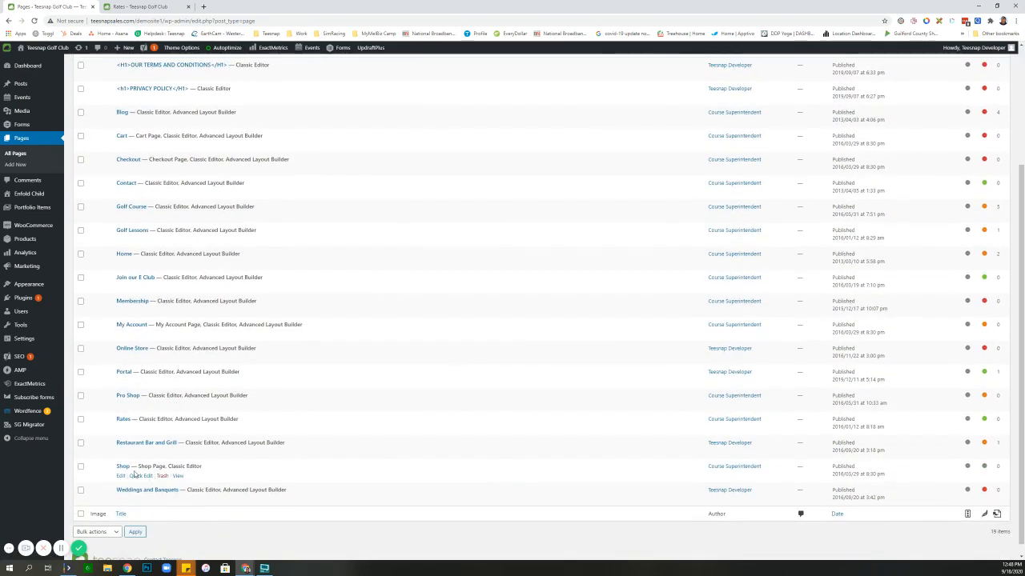
click(122, 419)
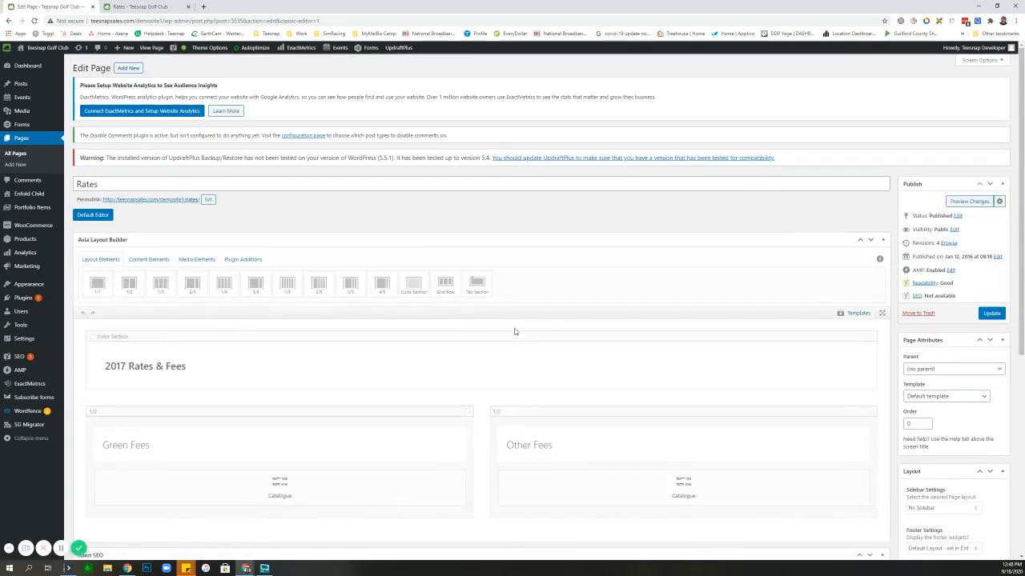
- Return to the live Rates page and open its Advanced Layout Builder editor directly from there
click(142, 7)
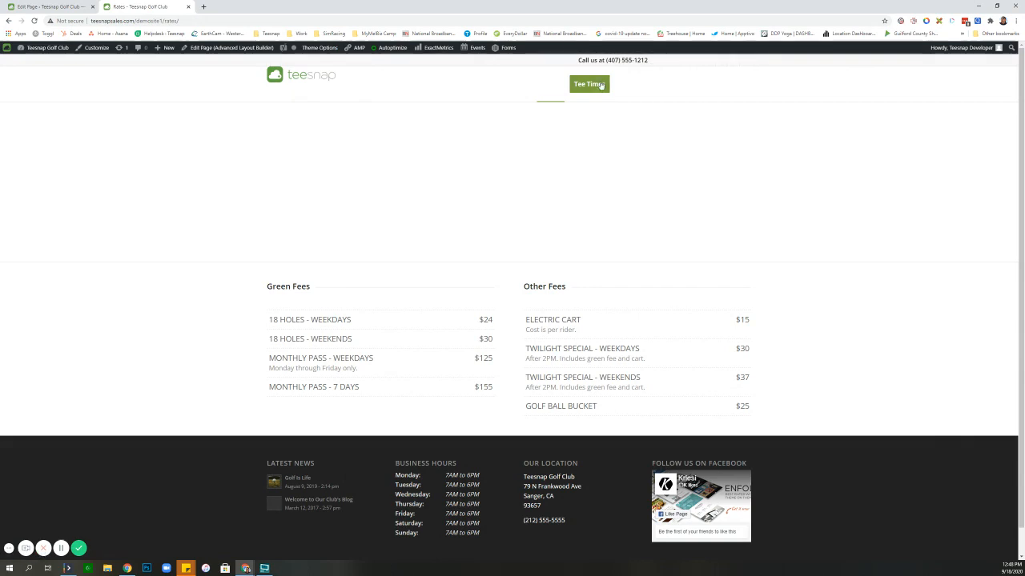
mouse_move(966, 52)
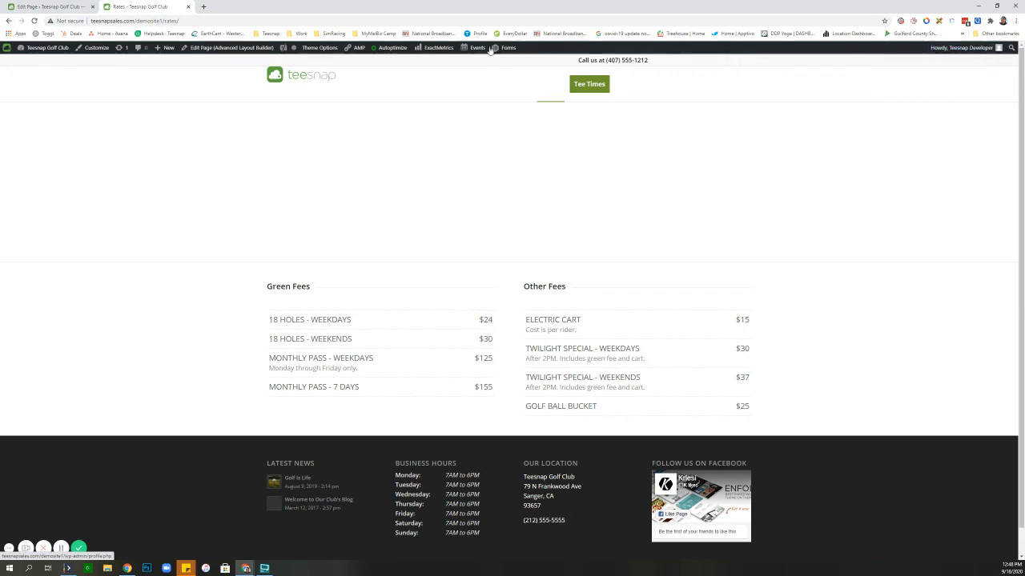
click(46, 8)
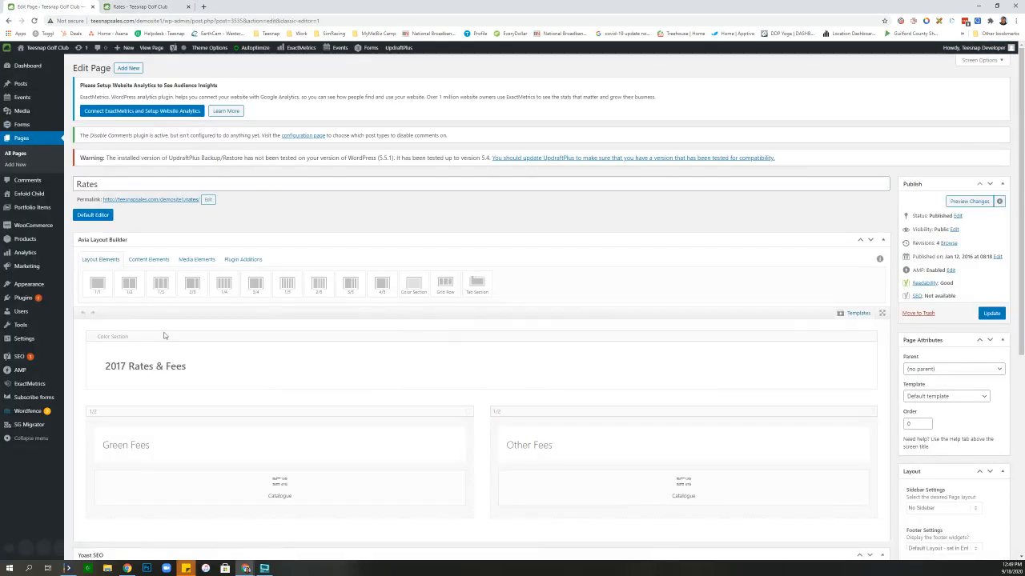
click(140, 10)
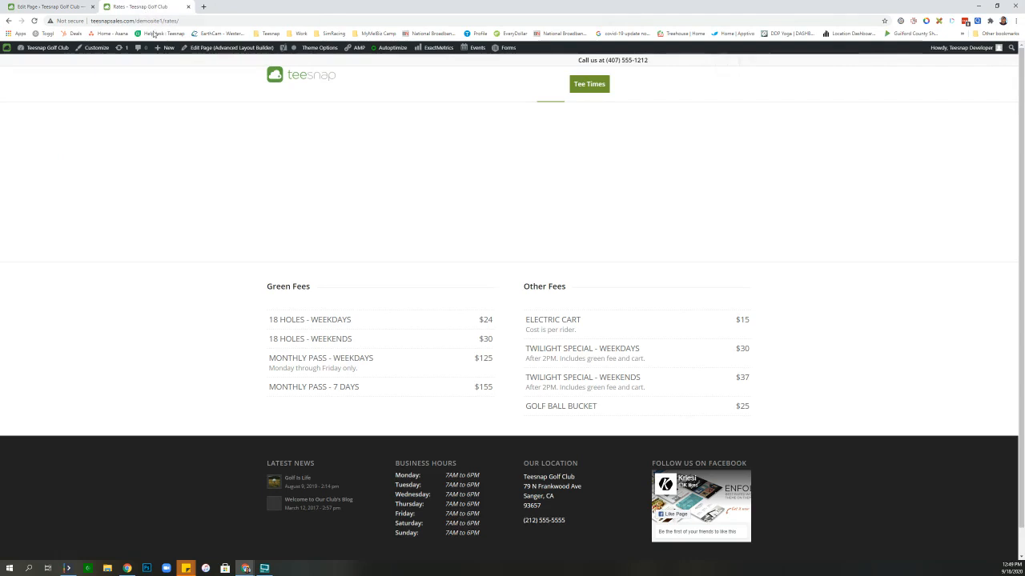
click(204, 49)
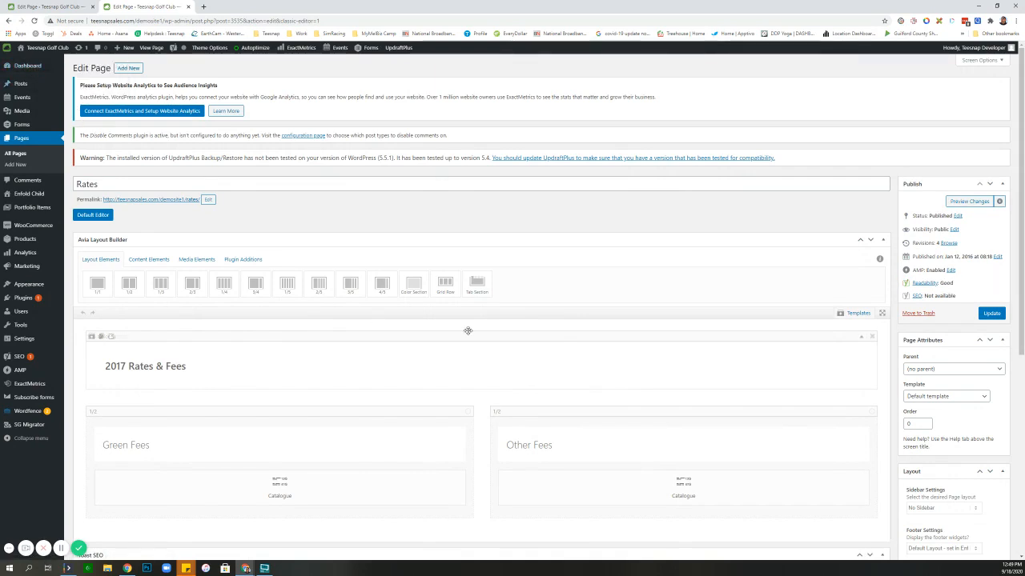
- In the Green Fees column's Catalogue element, set the price of the 18 Holes - Weekdays item to $25
scroll(469, 331, down, 1)
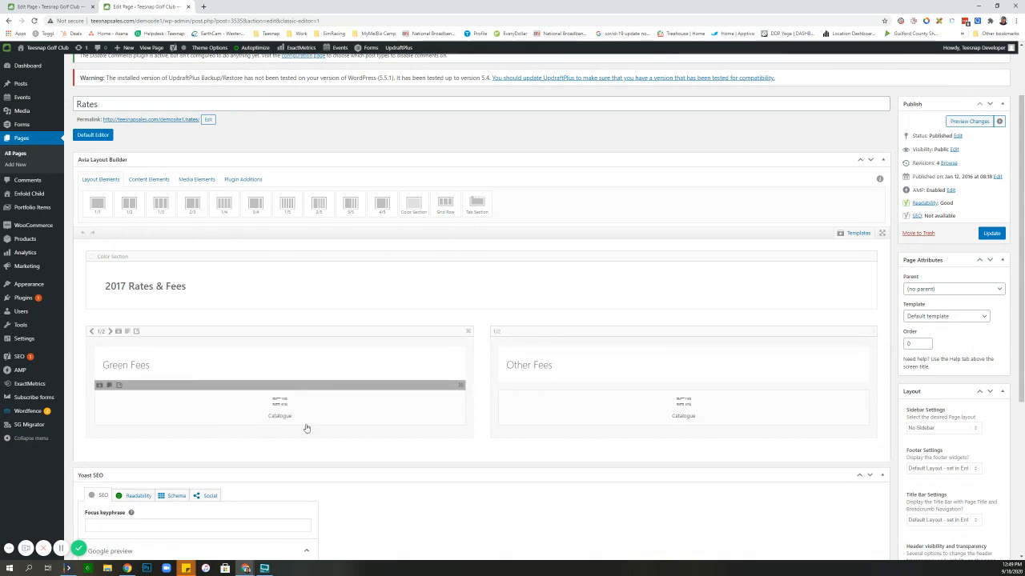
click(165, 179)
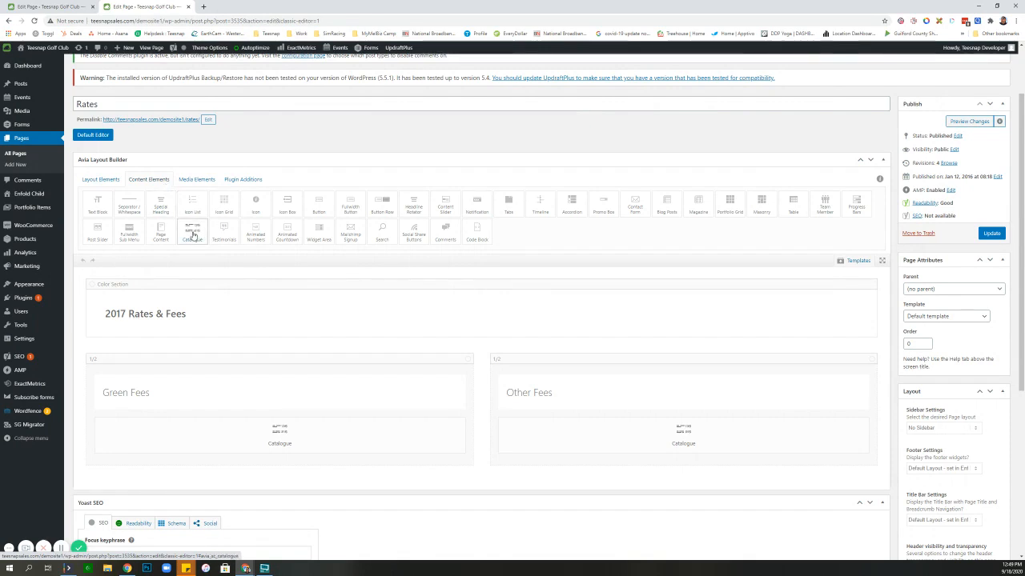
click(320, 440)
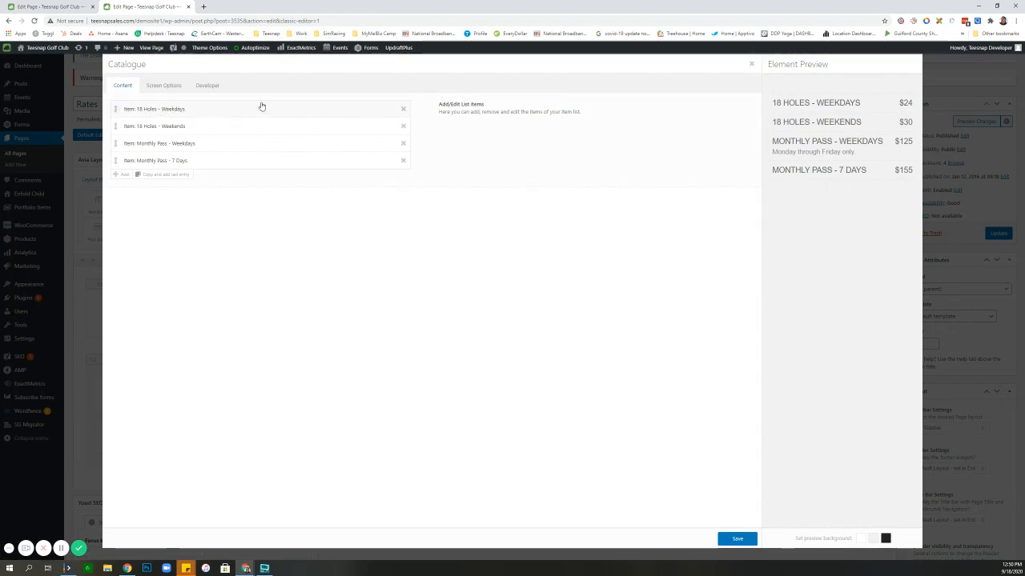
click(182, 110)
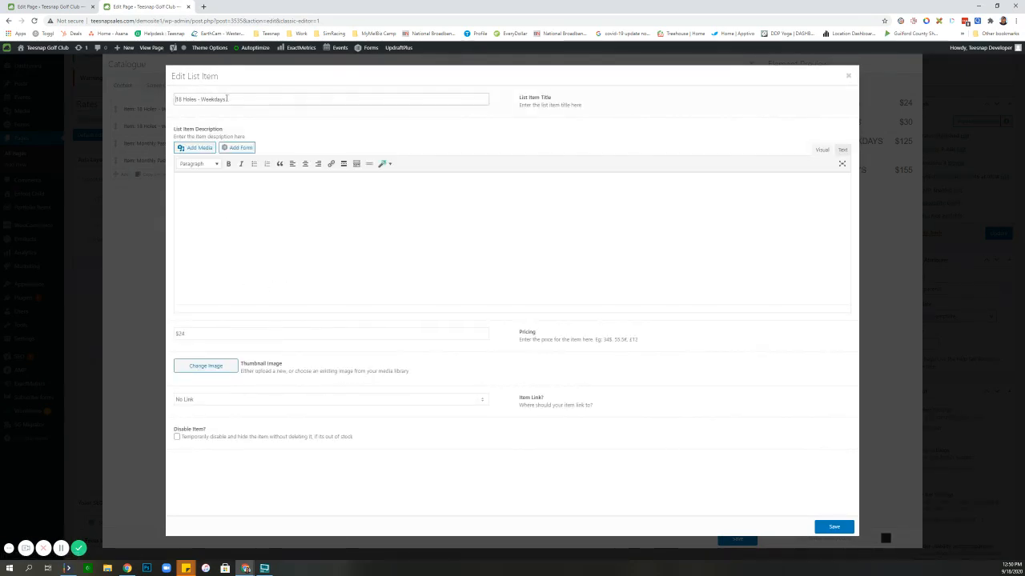
drag(225, 100, 167, 98)
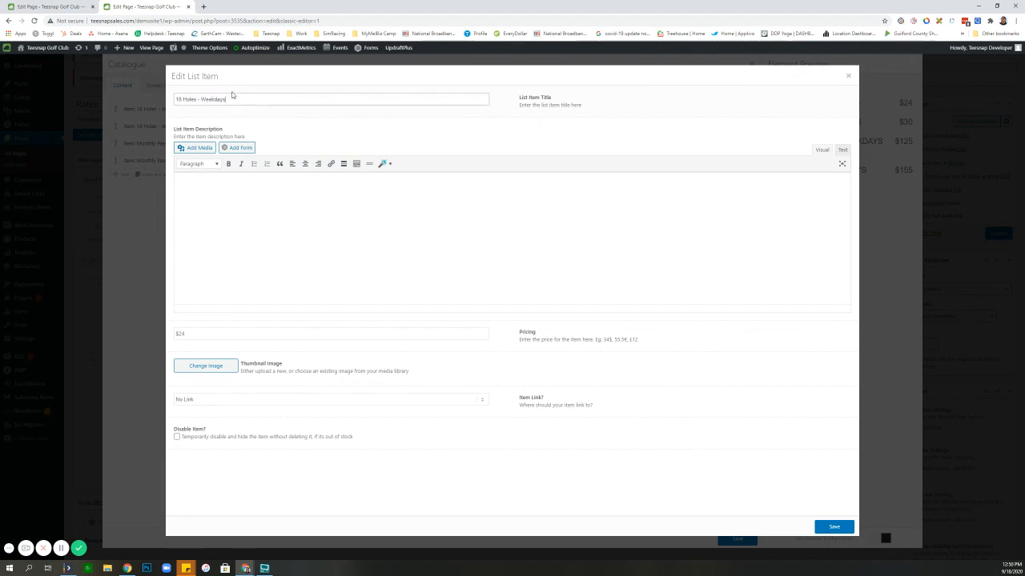
click(251, 218)
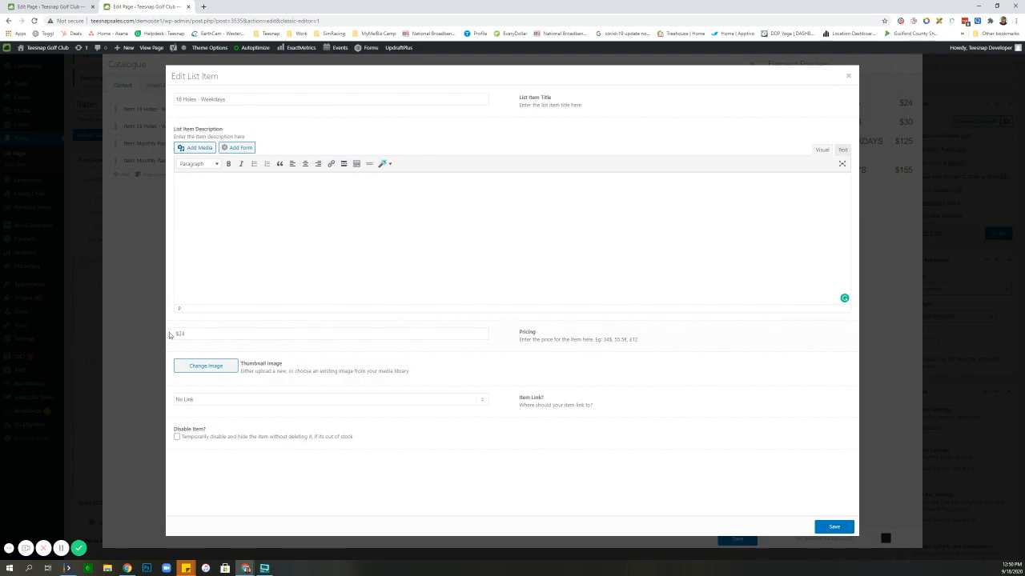
click(205, 332)
key(BackSpace)
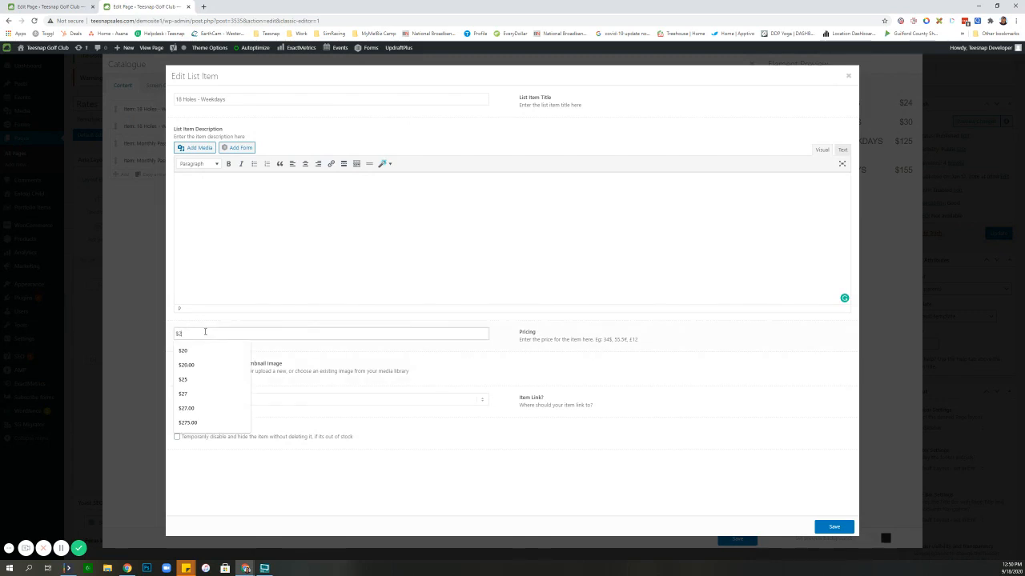
text(5)
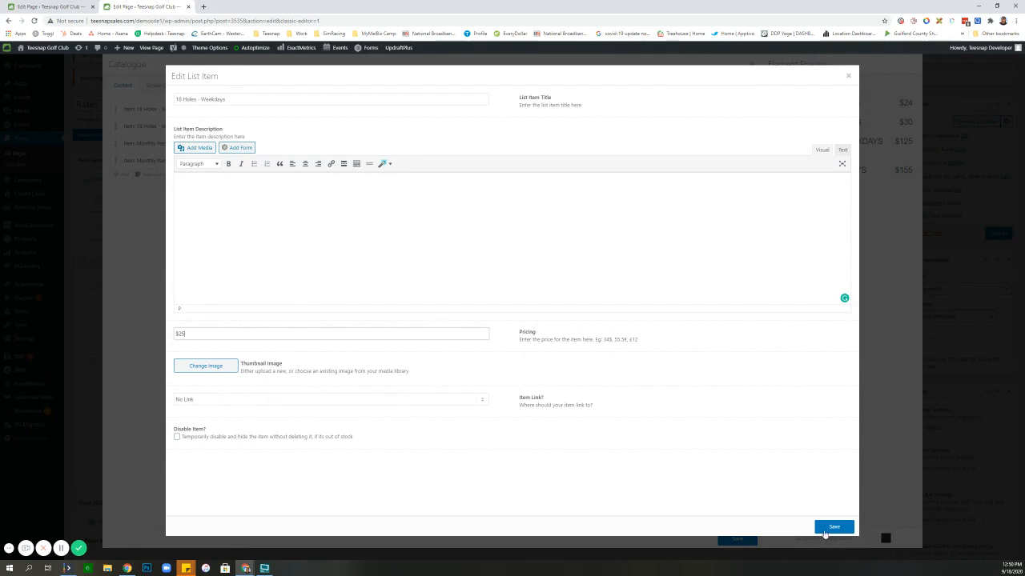
- Save the edited list item and its Catalogue element, and update the Rates page
click(598, 476)
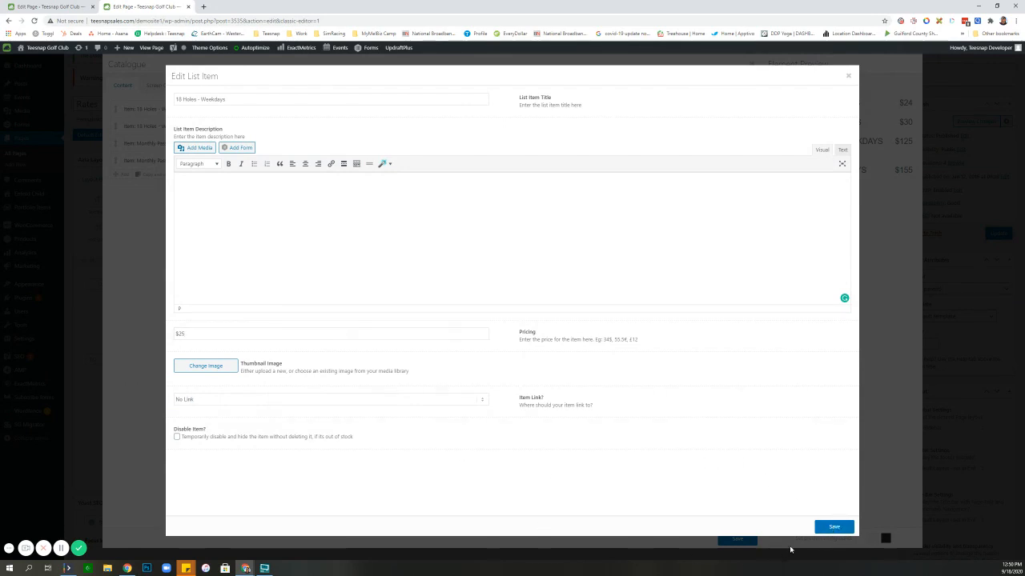
click(833, 528)
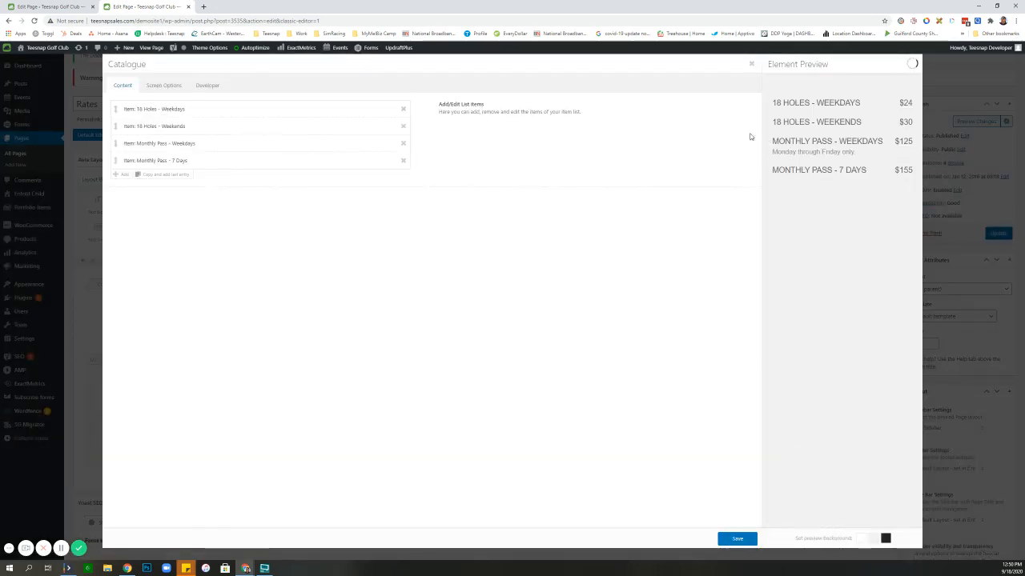
click(737, 539)
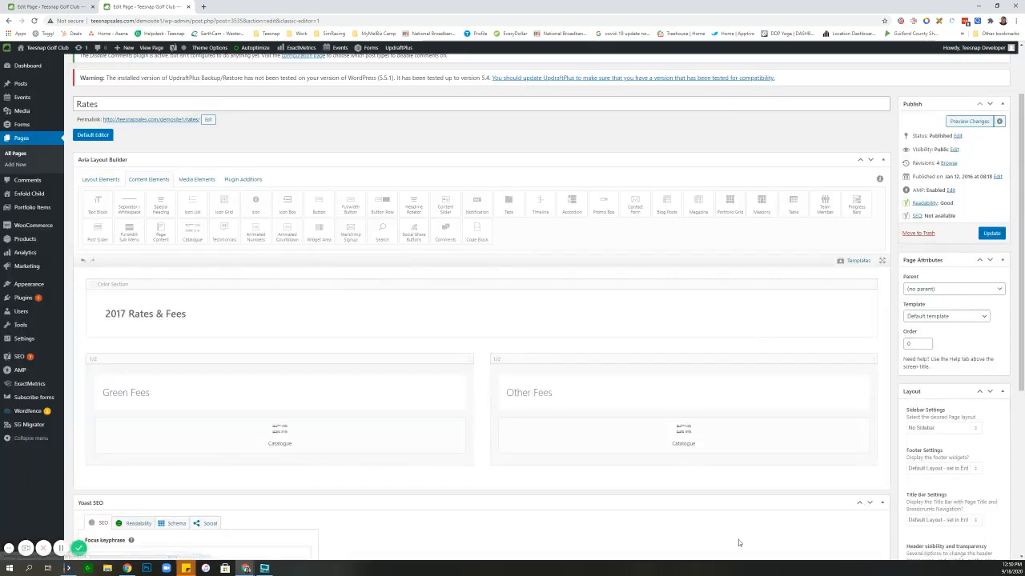
click(992, 234)
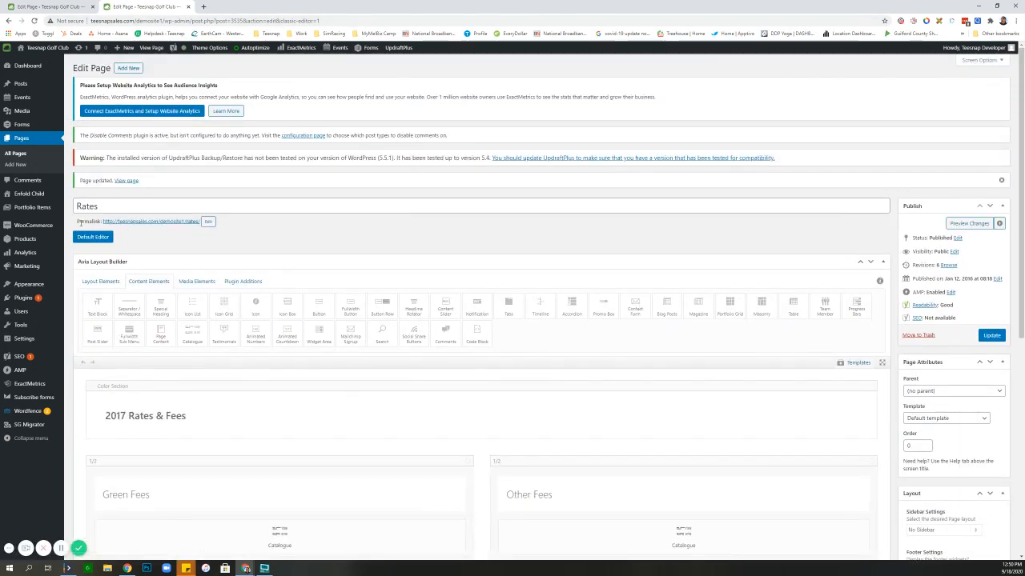
- View the live Rates page and check the updated 18 Holes - Weekdays price under Green Fees
click(132, 224)
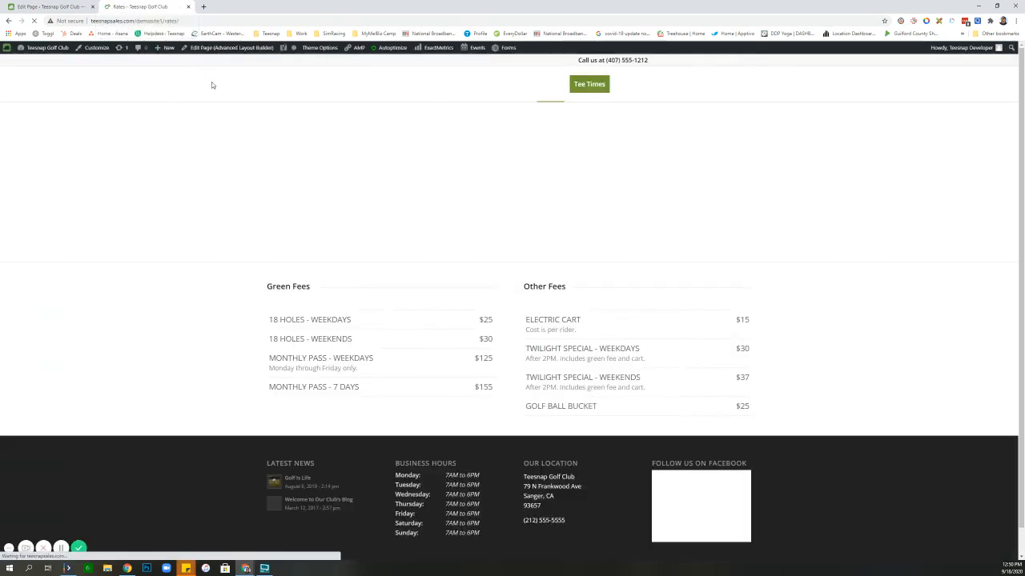
drag(479, 322, 490, 322)
click(492, 322)
triple_click(491, 321)
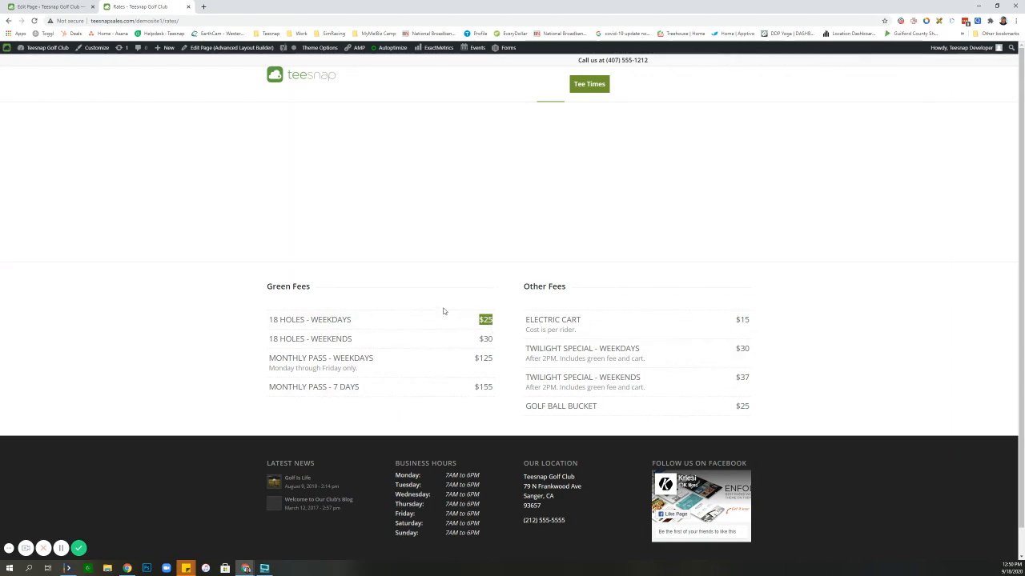
scroll(599, 437, down, 2)
scroll(600, 433, up, 2)
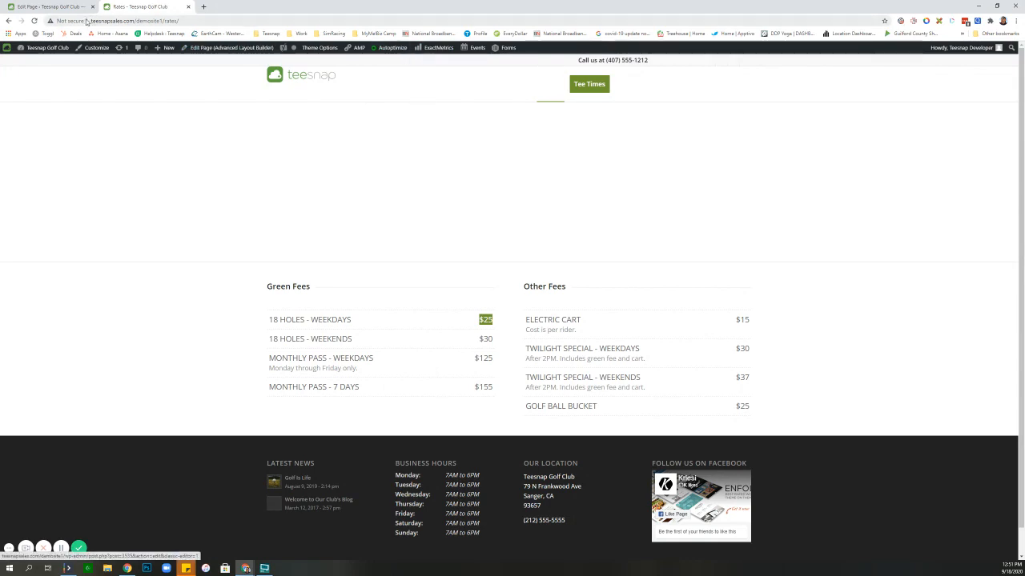
- Go from the live Rates page to the live Home page and look through it down to the footer
click(49, 6)
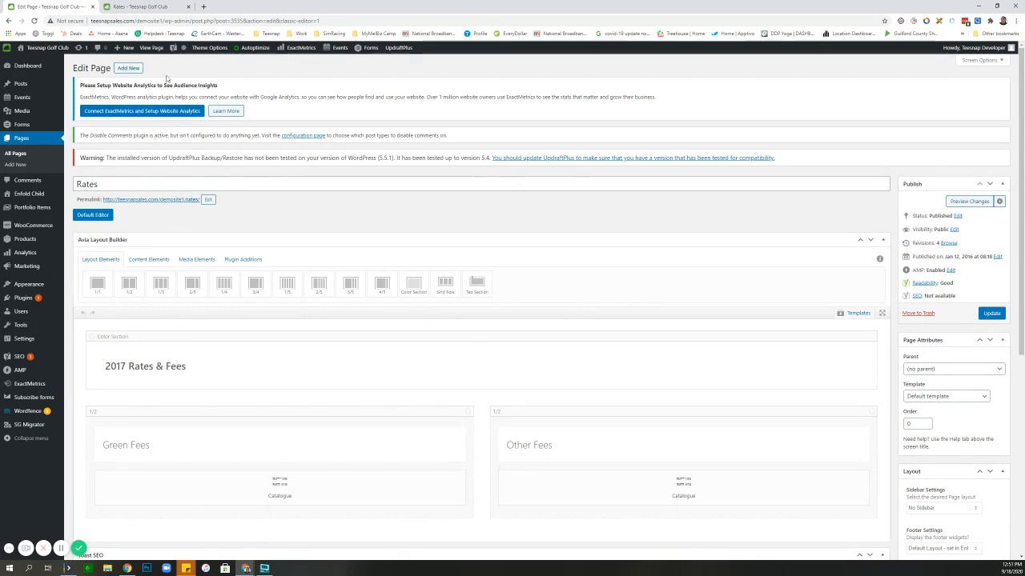
click(170, 8)
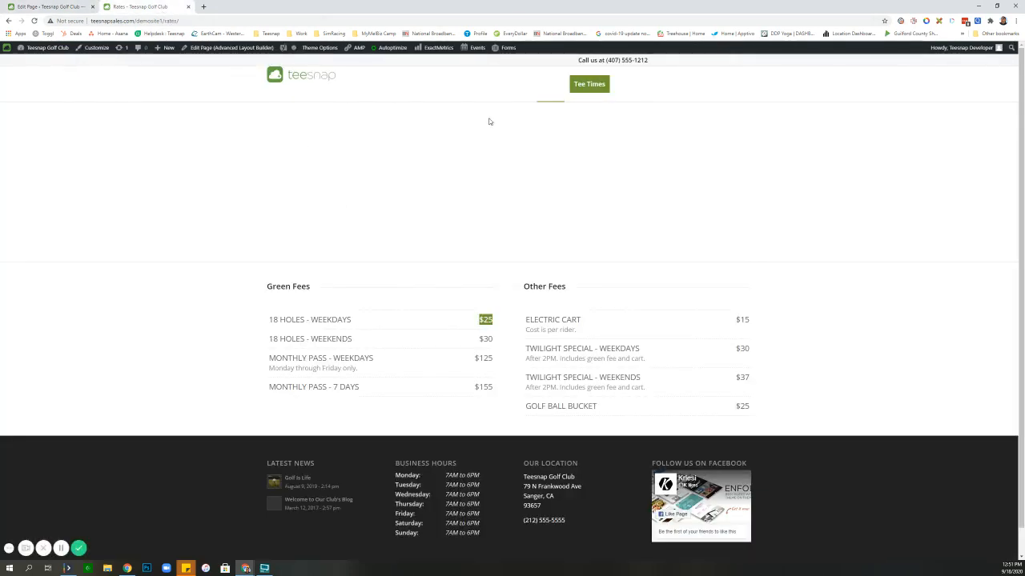
key(F5)
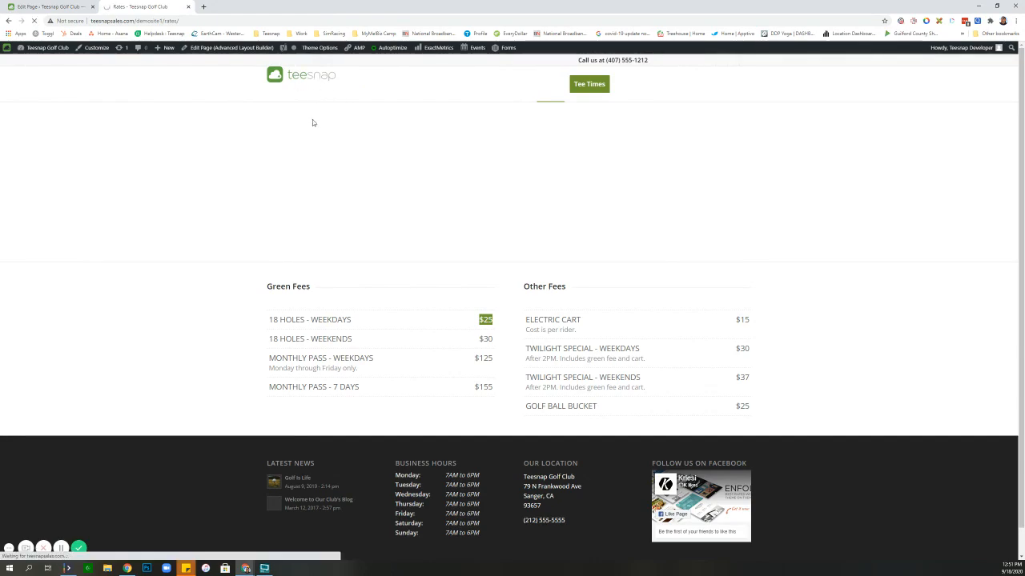
key(alt+Left)
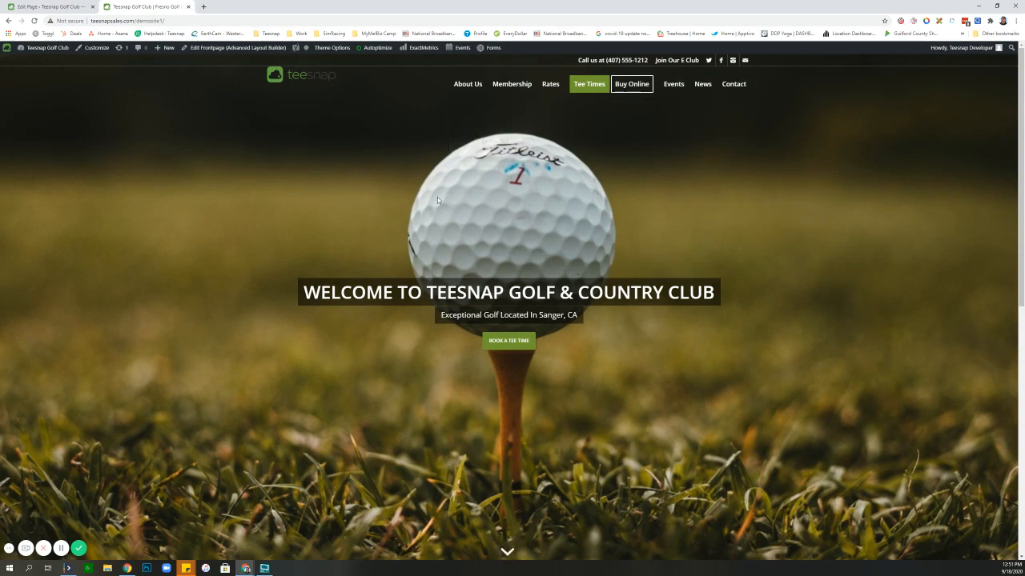
scroll(445, 243, down, 10)
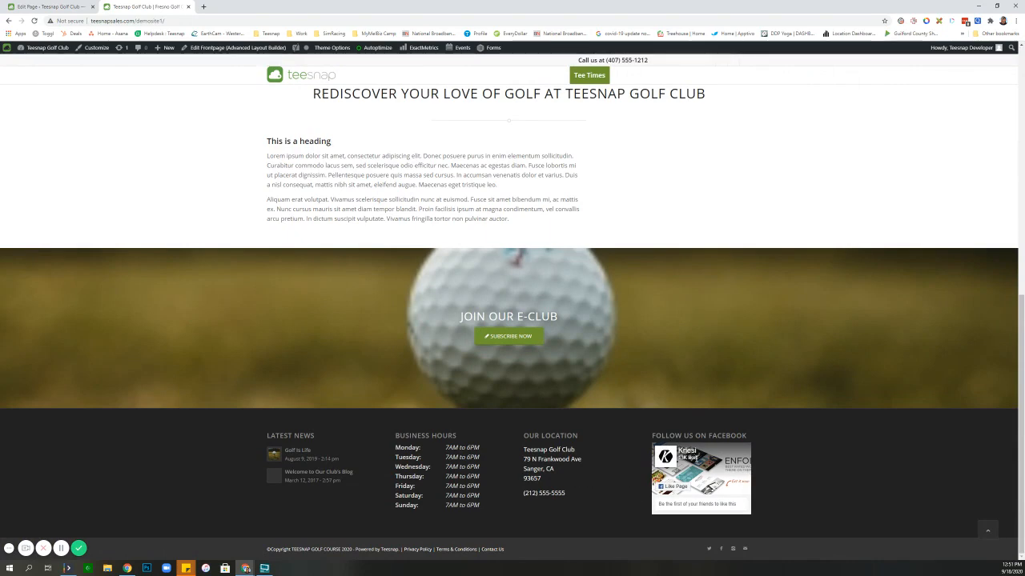
scroll(658, 352, up, 5)
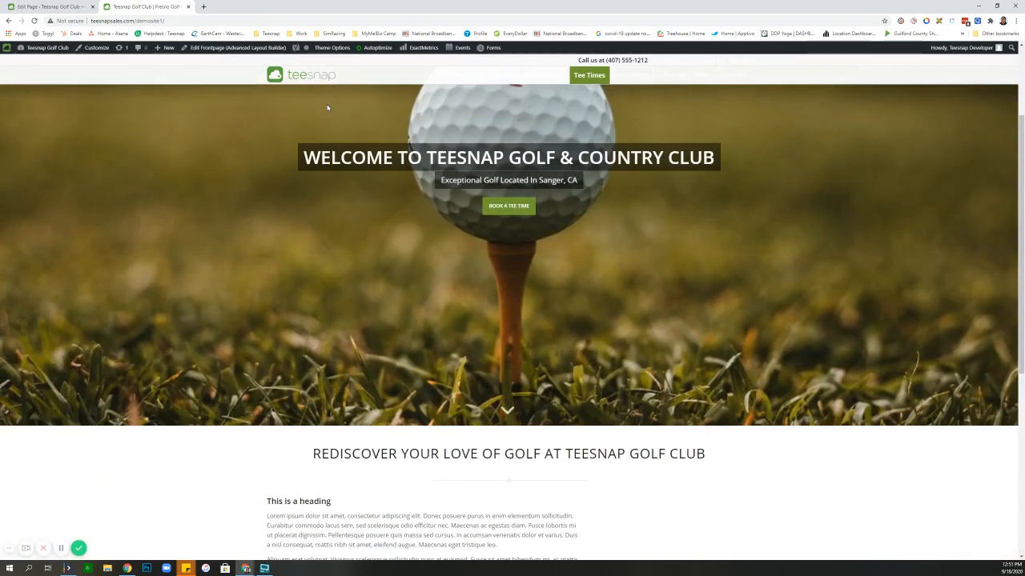
- In the Rates page editor, switch to the default editor and back to the Advanced Layout Editor, and review the layout
click(49, 7)
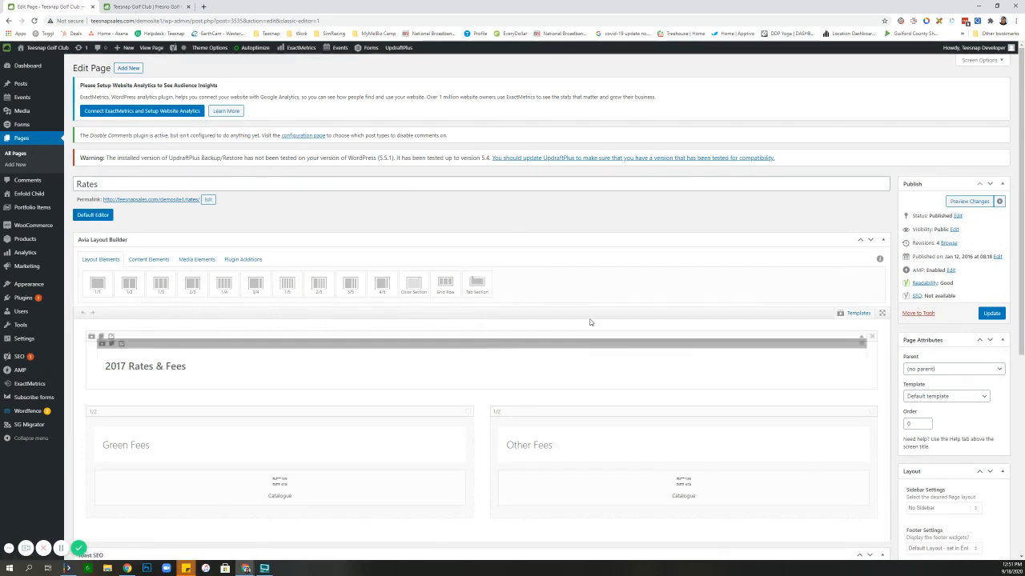
click(93, 216)
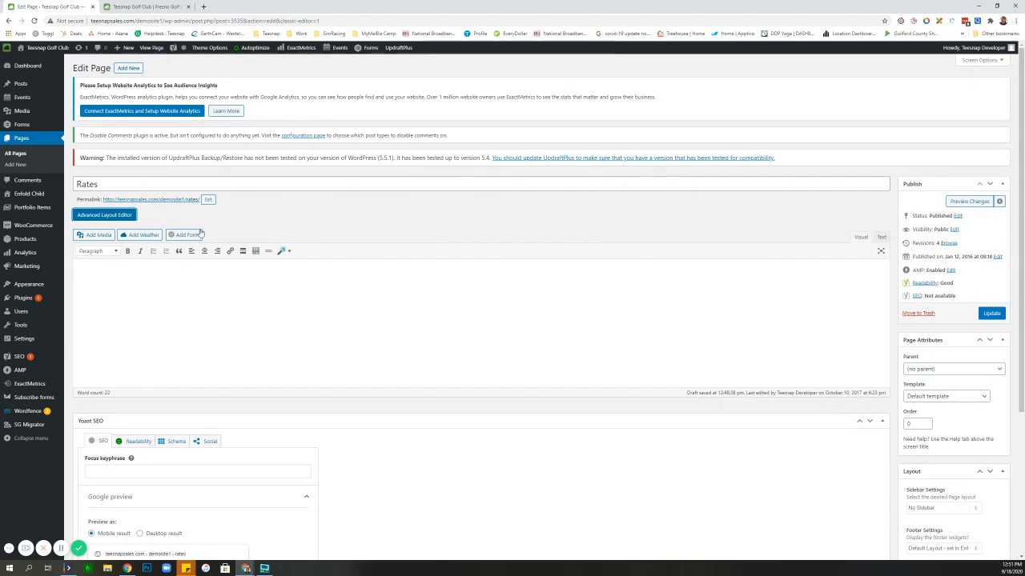
click(86, 222)
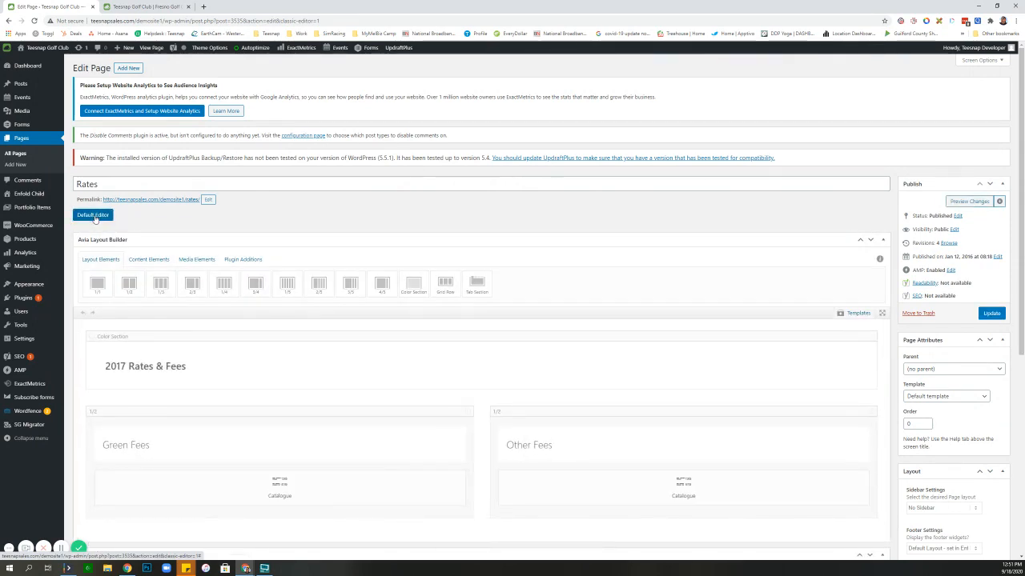
scroll(590, 371, down, 2)
scroll(507, 395, down, 3)
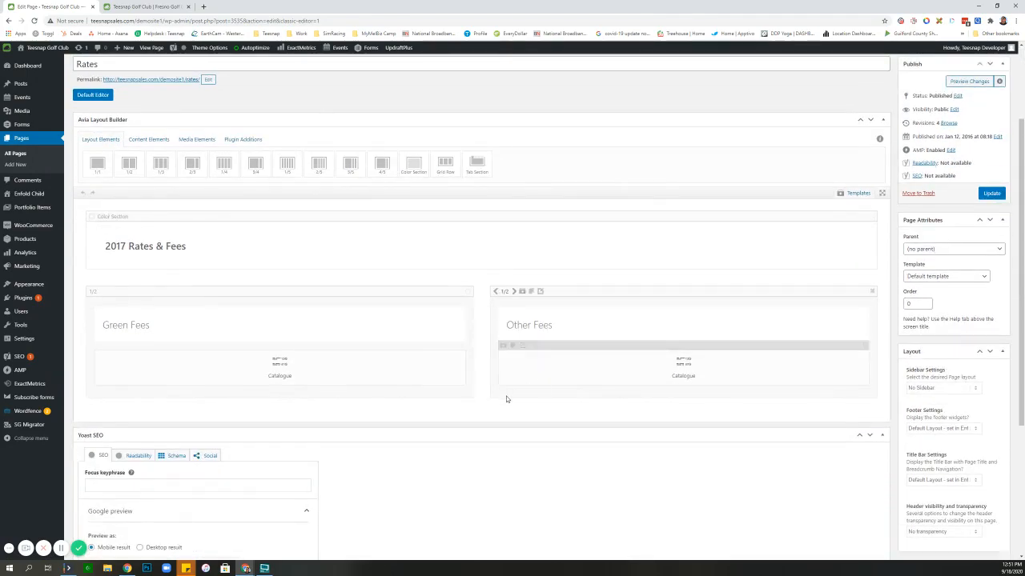
scroll(515, 412, up, 3)
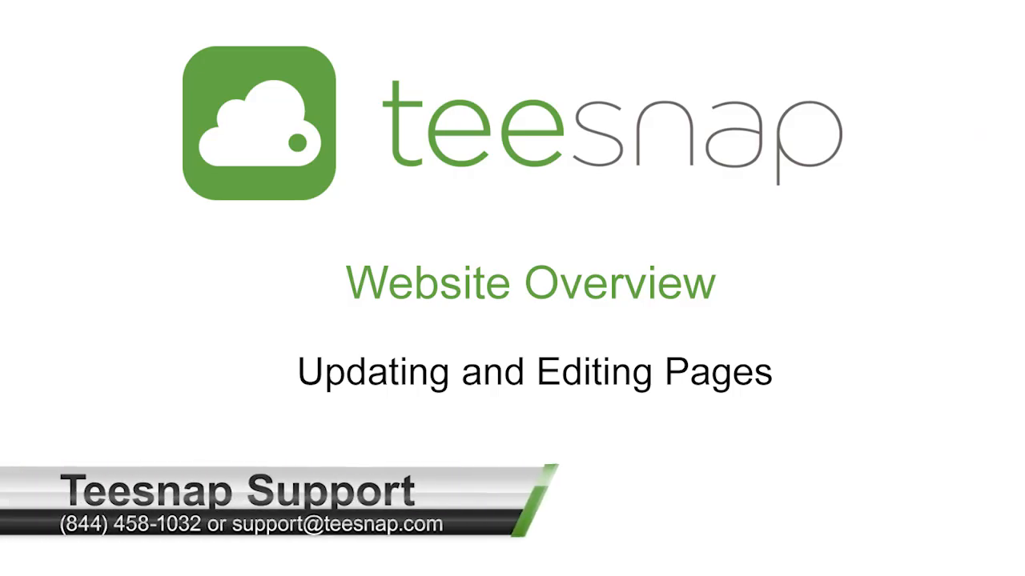